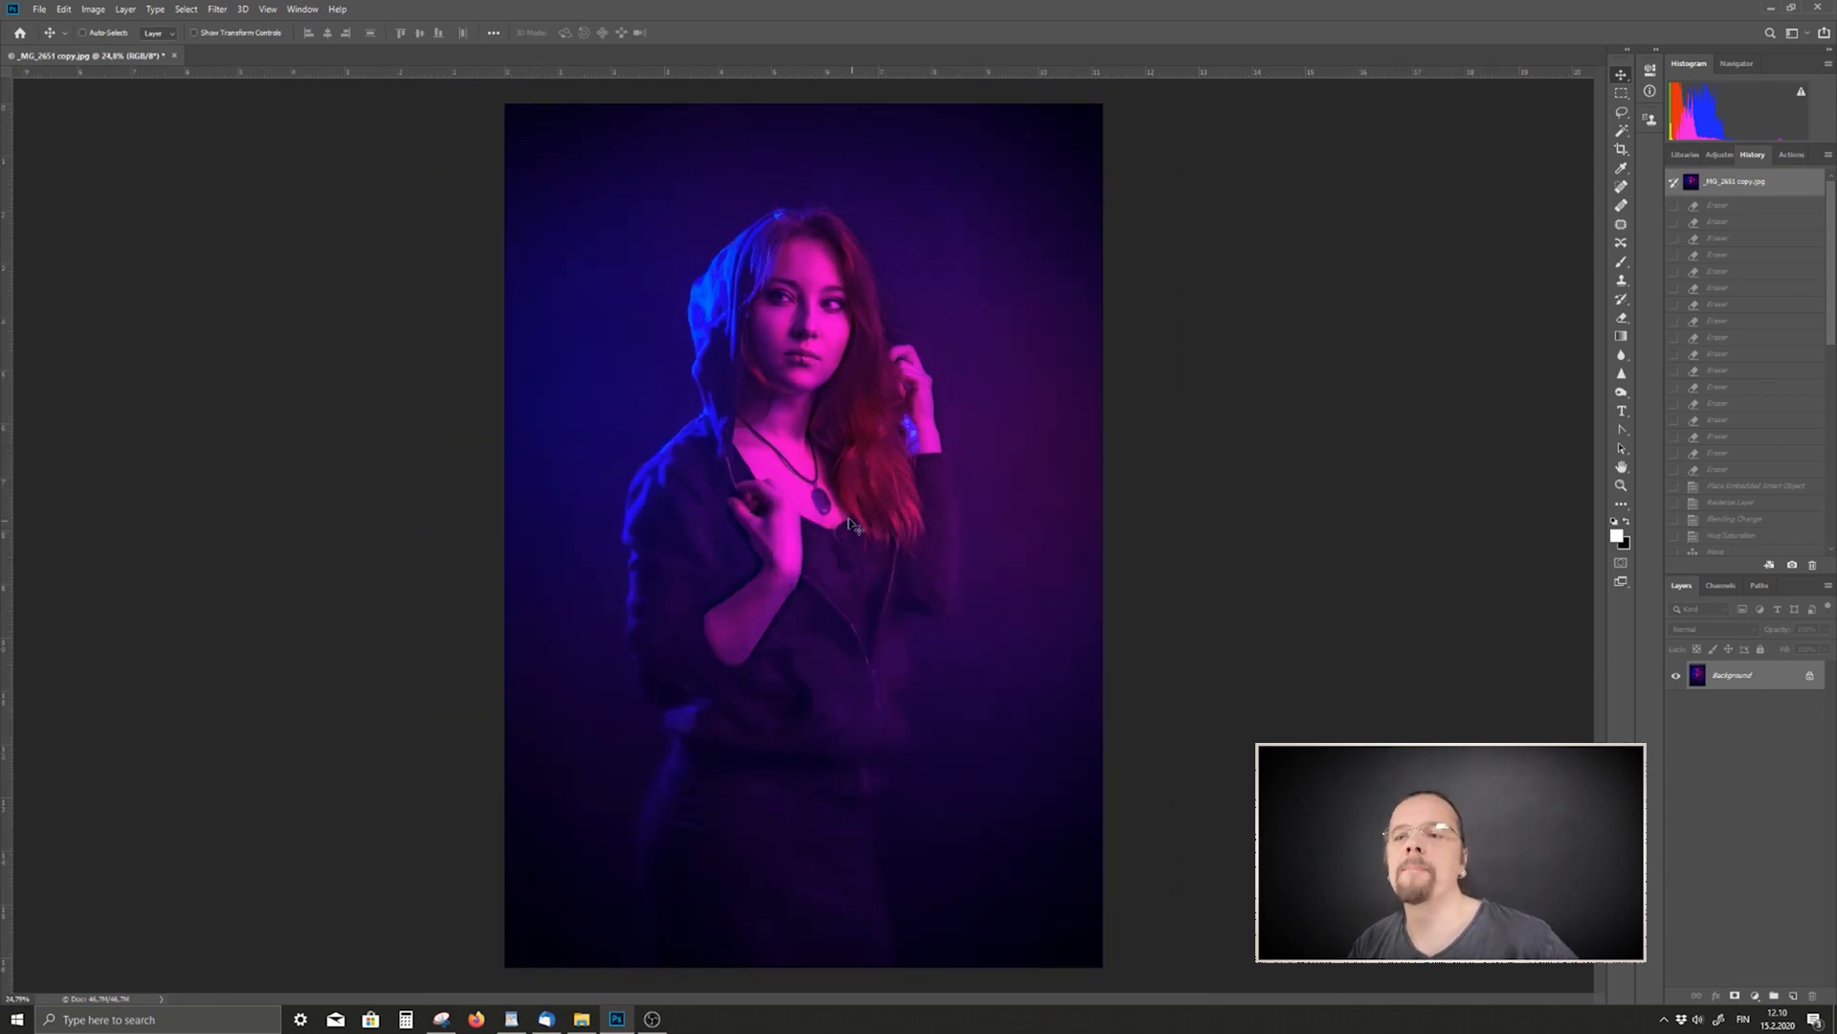
- Place the small blue-white bokeh image _Y8A9746.JPG from the Textures\Light folder into the portrait document
click(581, 1019)
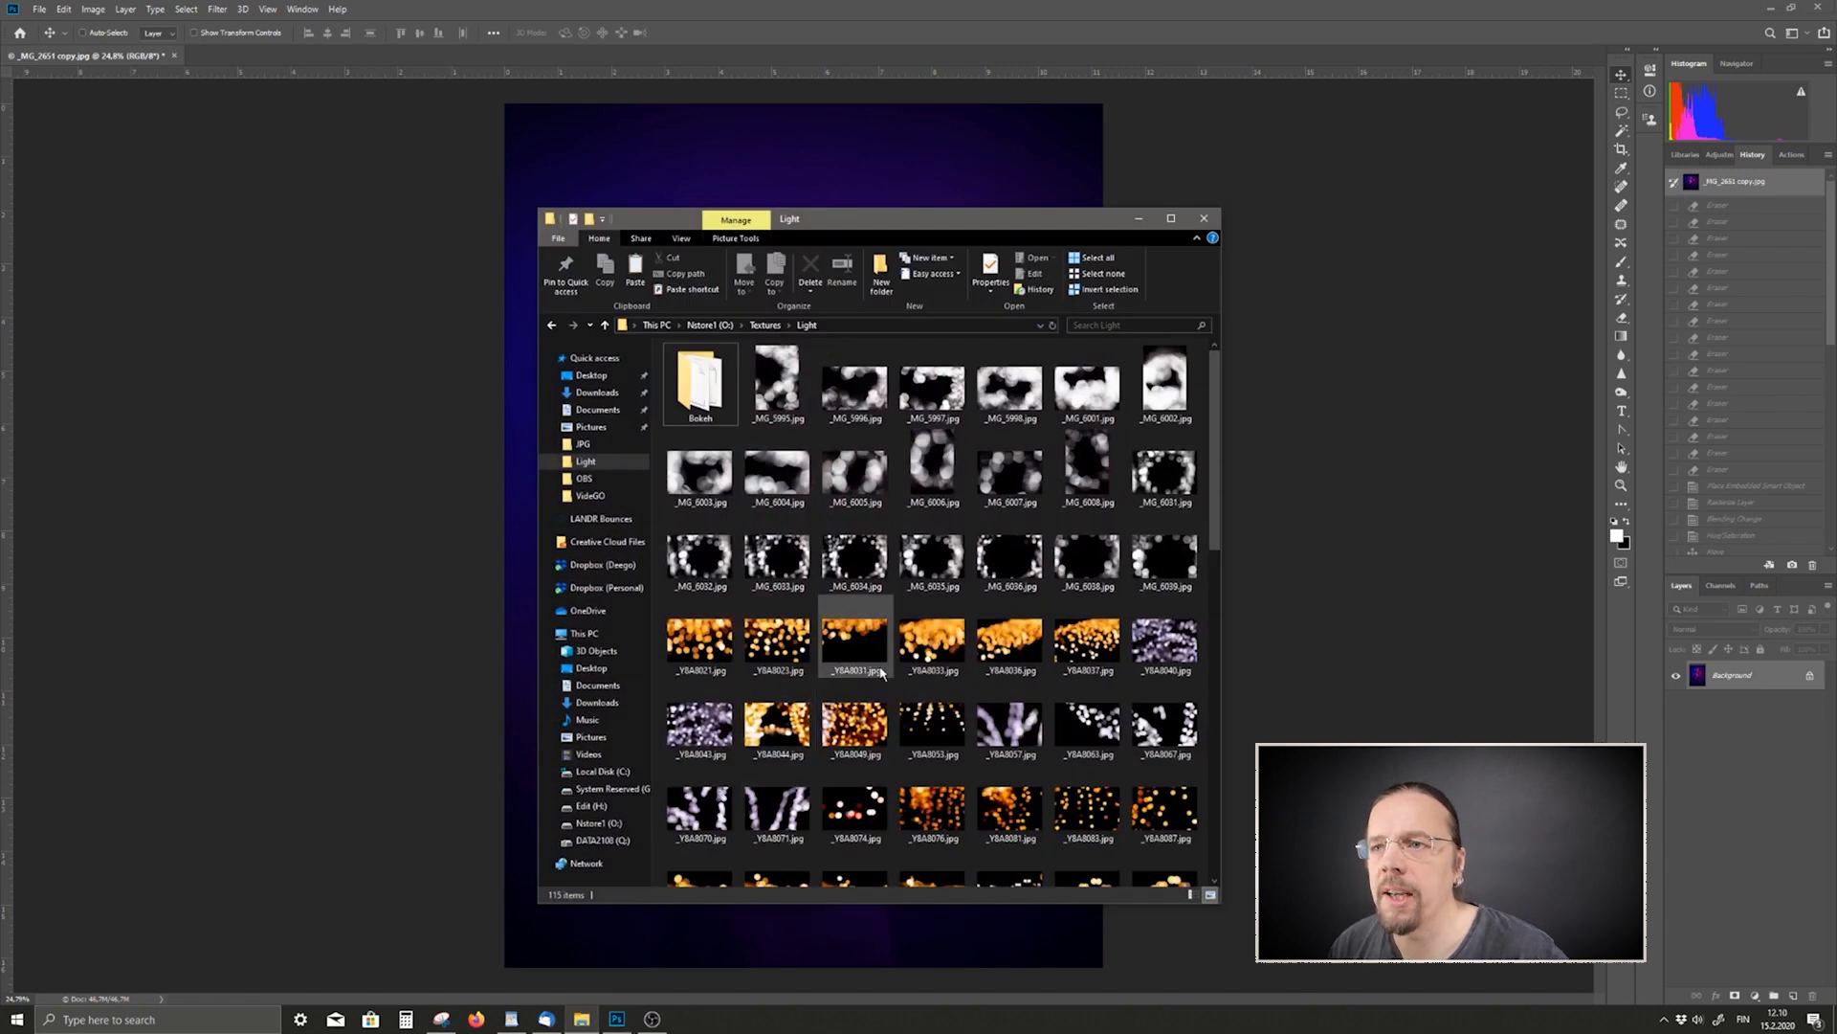
scroll(1032, 522, down, 10)
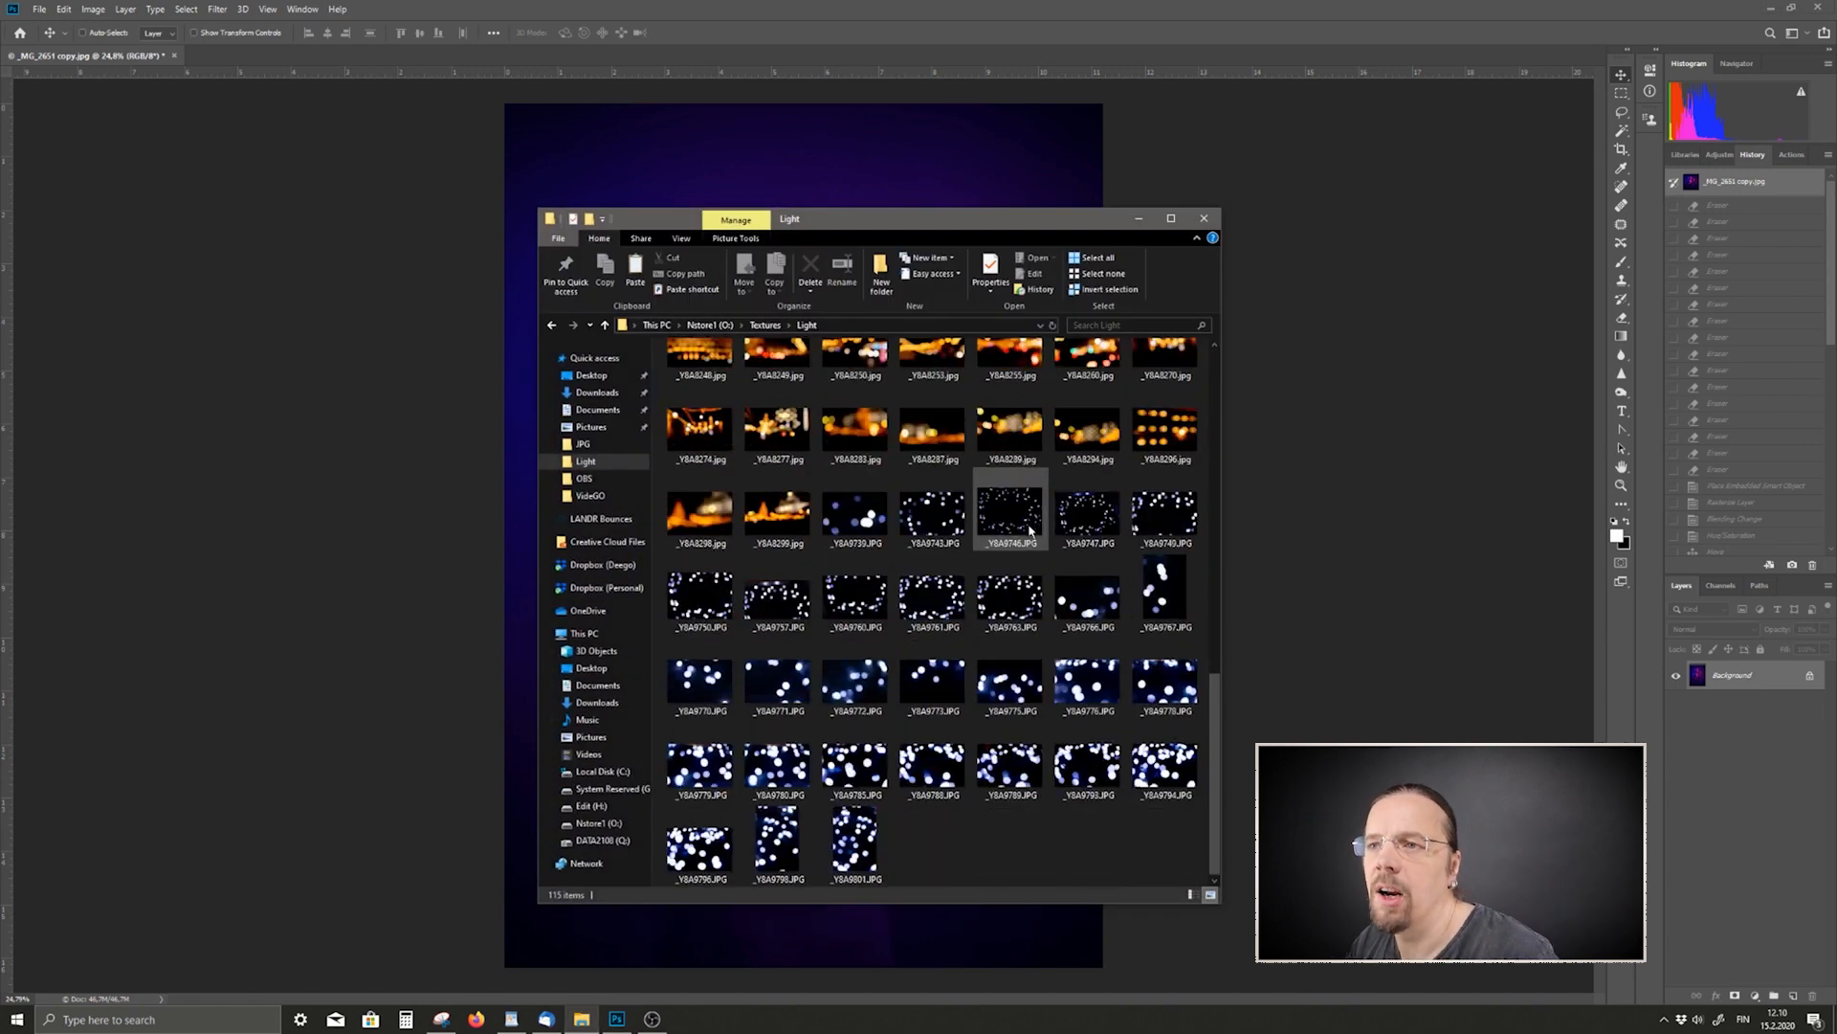
scroll(1032, 522, up, 8)
scroll(1033, 555, down, 3)
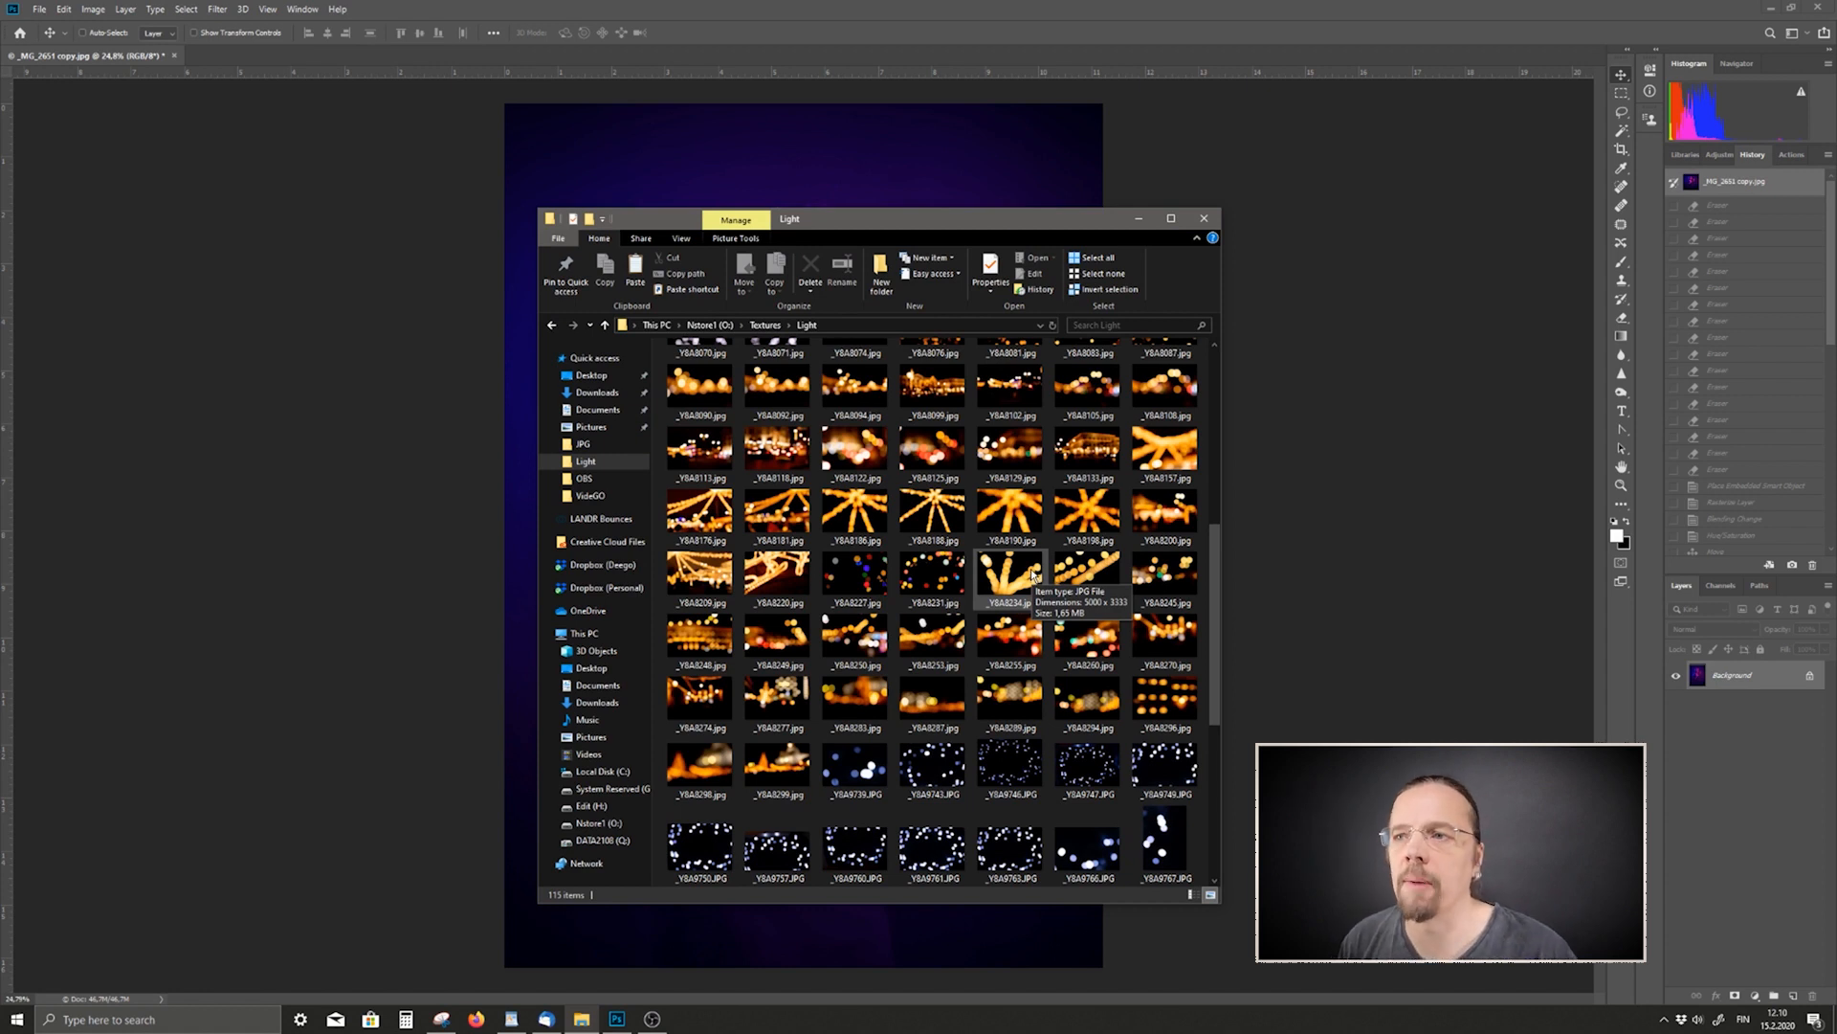
scroll(1034, 573, up, 5)
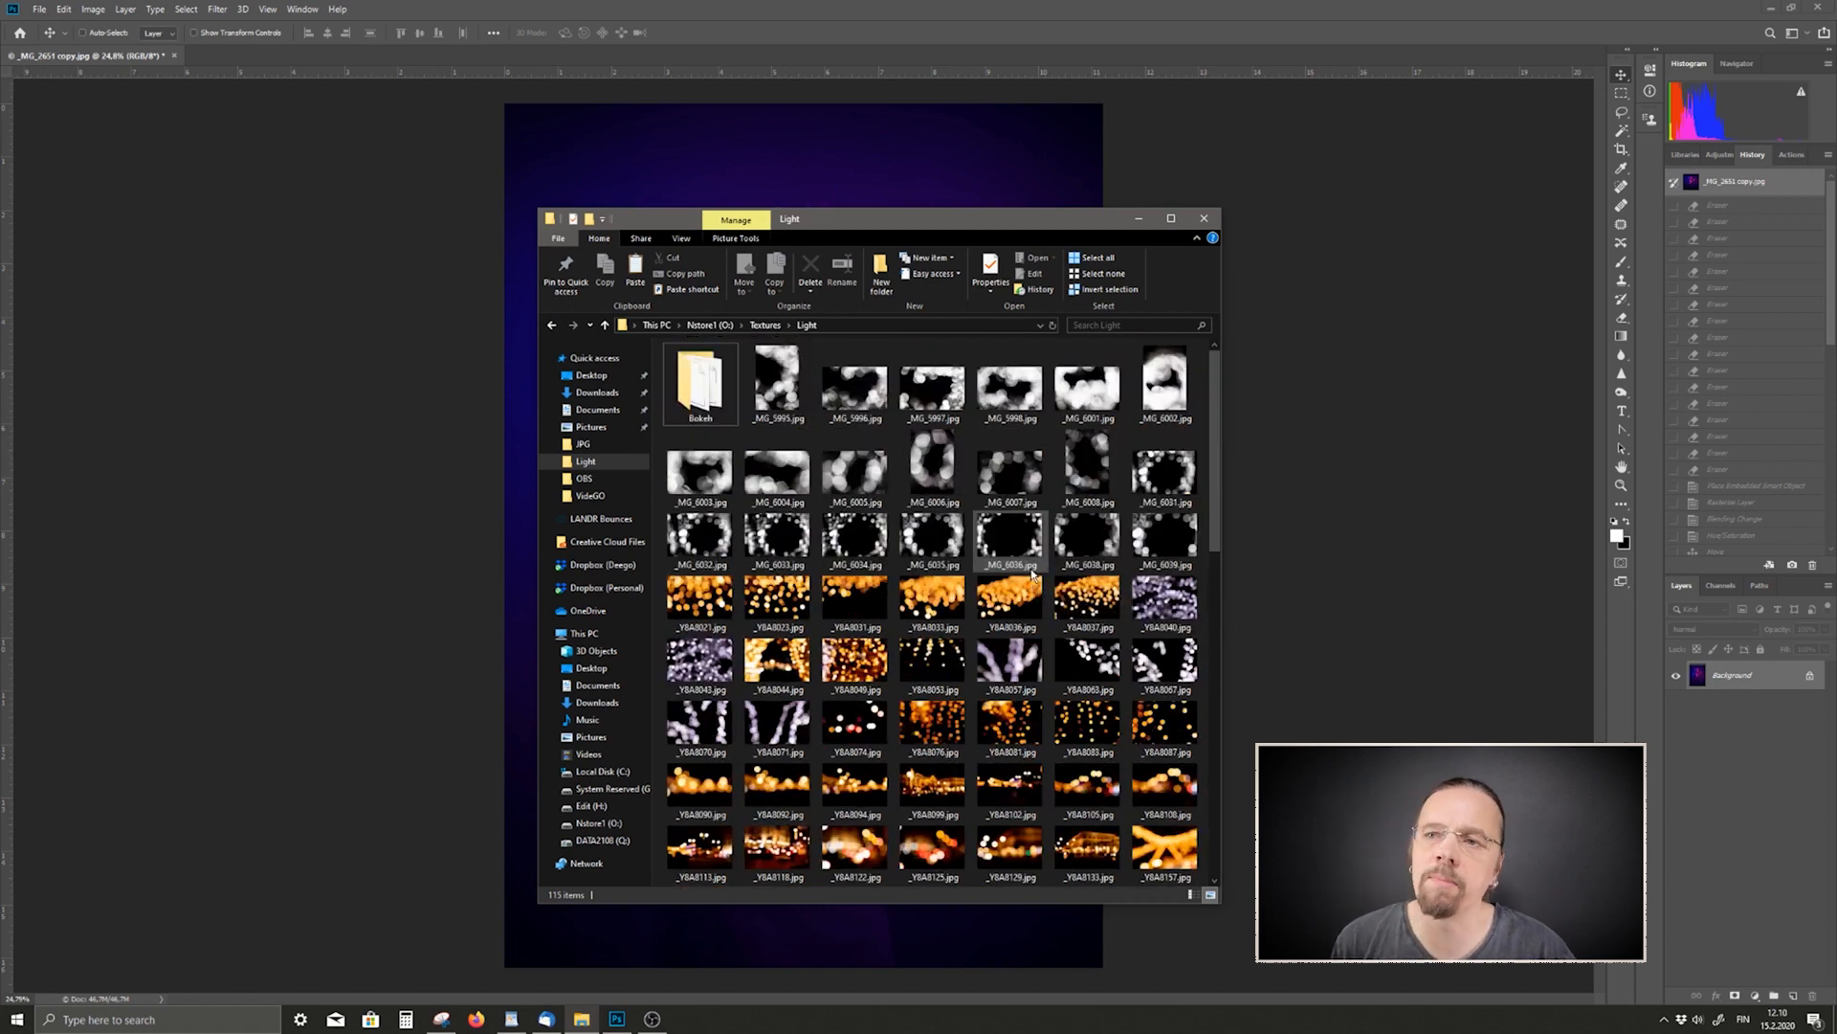
scroll(1033, 573, down, 5)
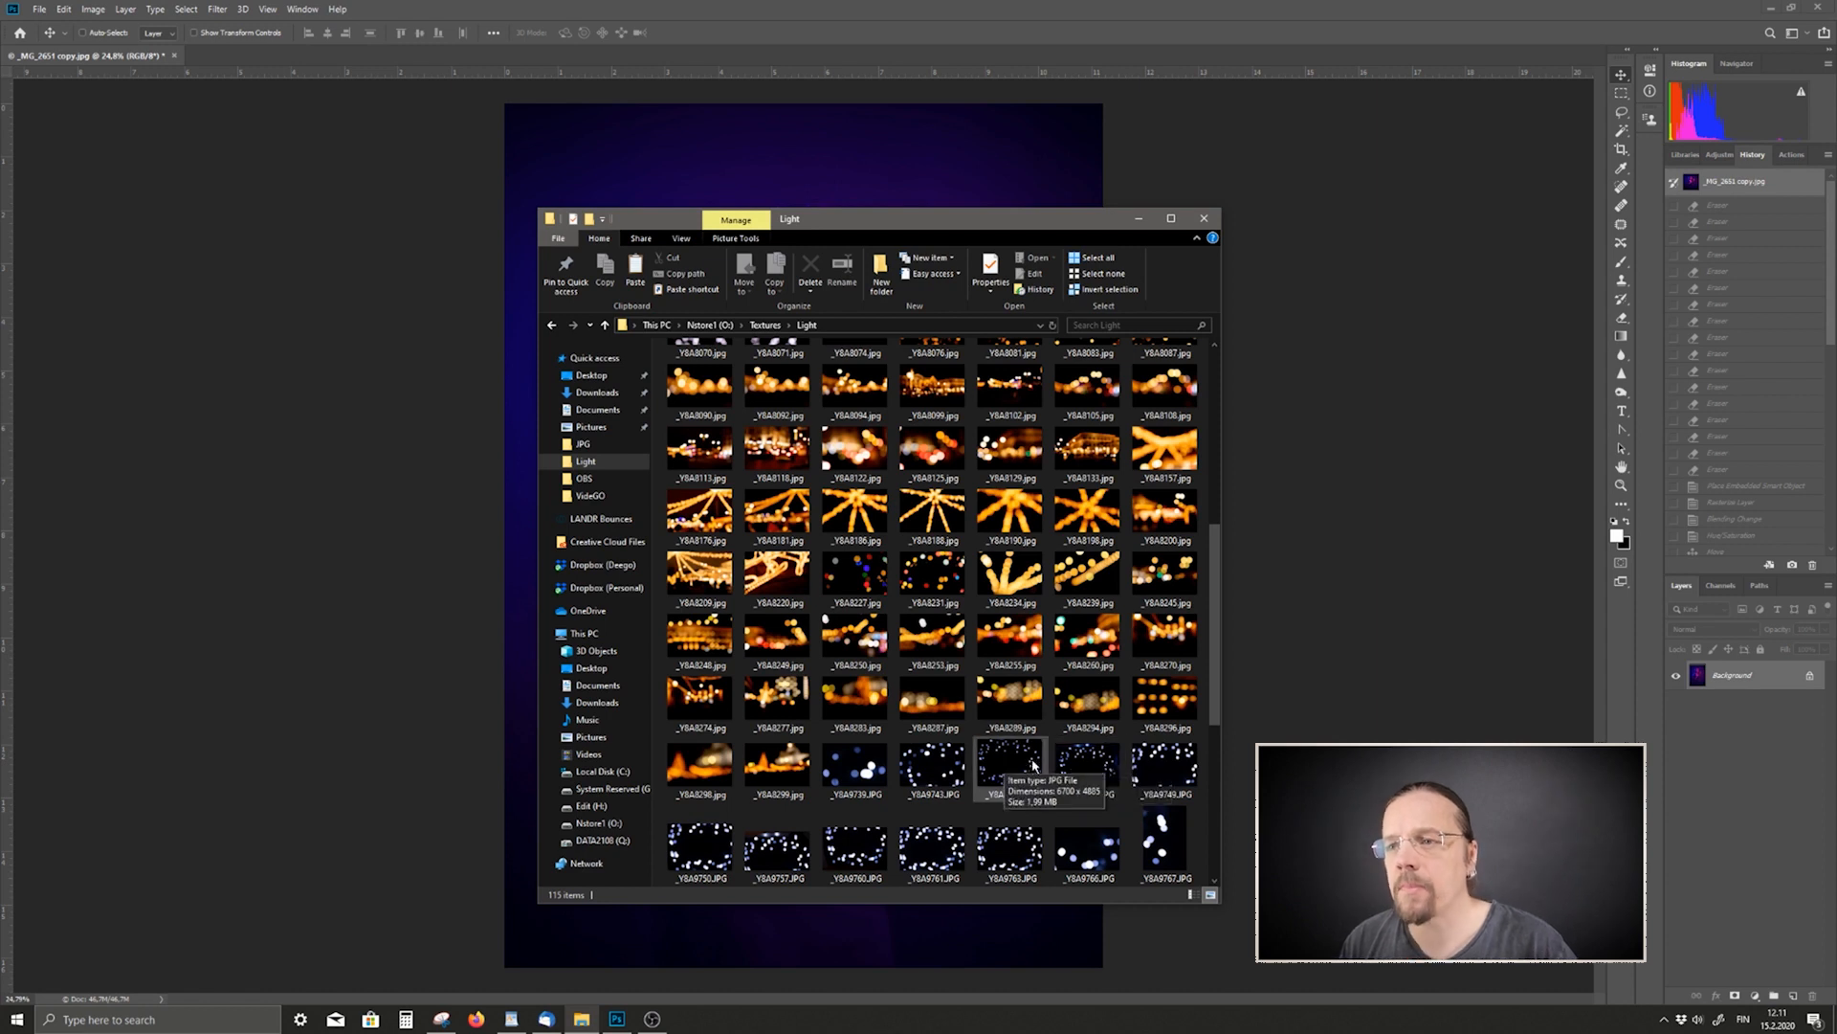
drag(1007, 761, 864, 933)
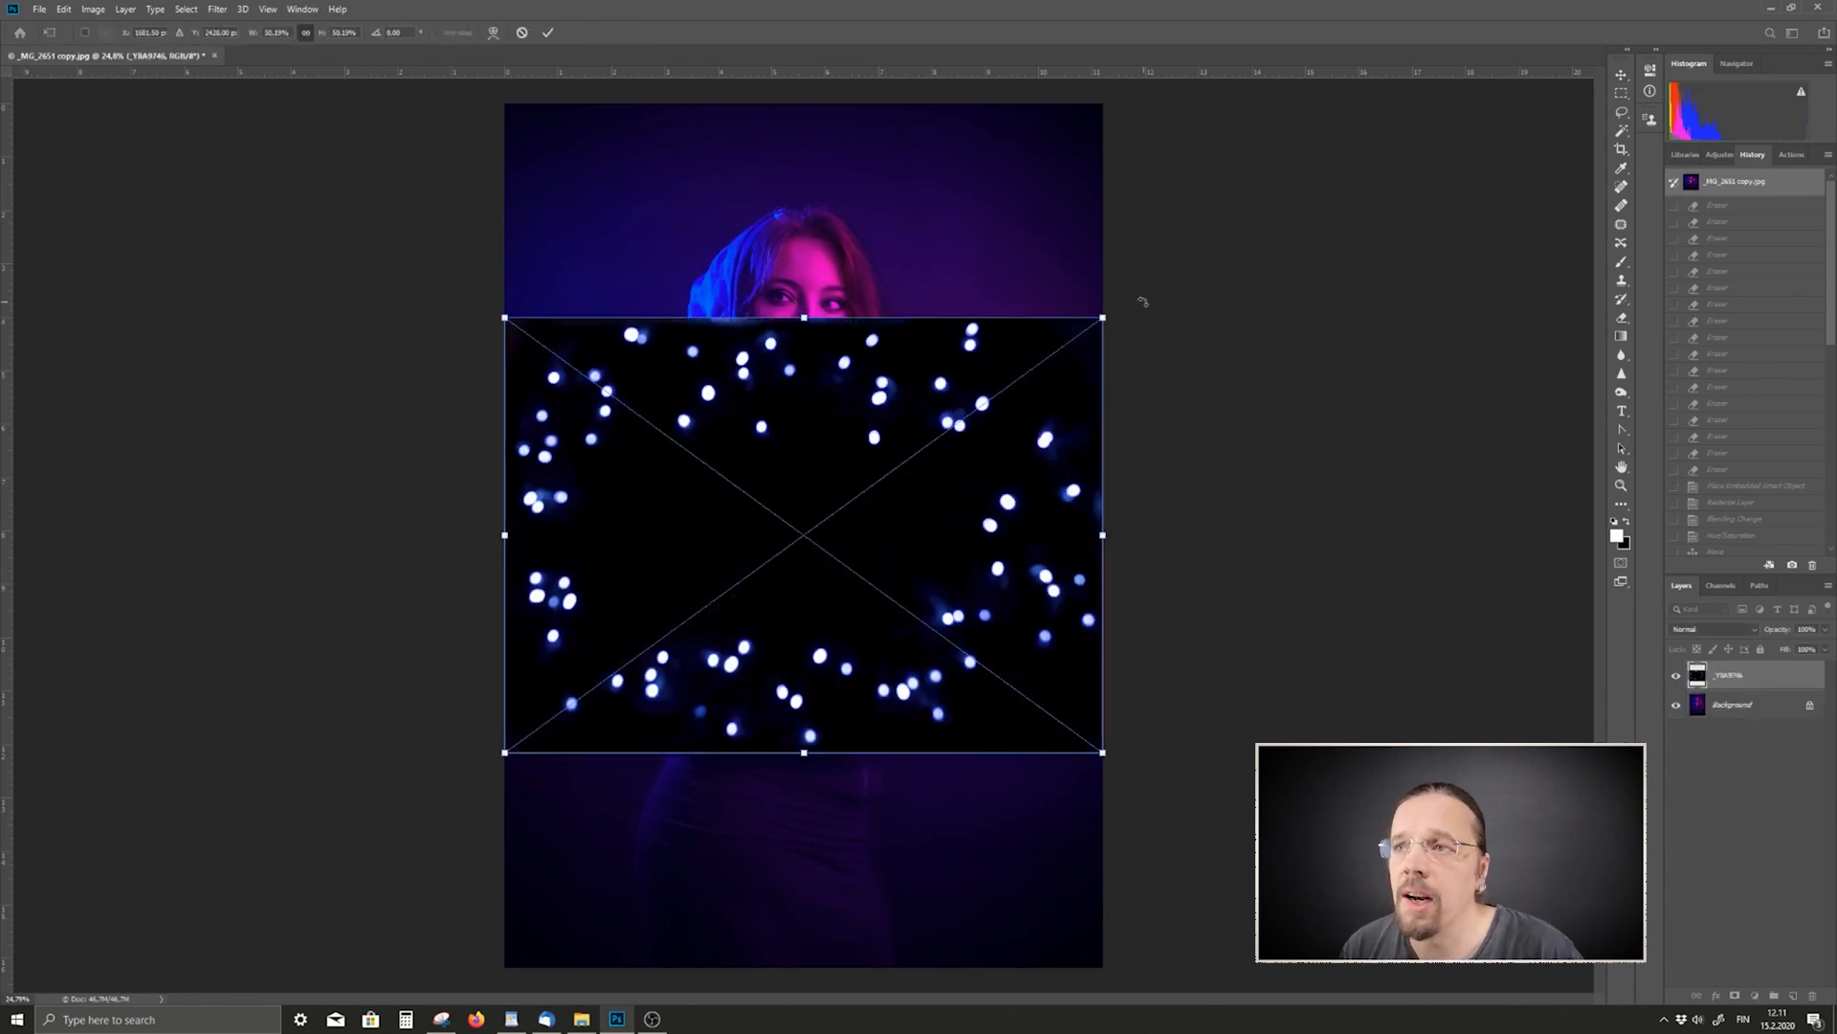
- Rotate the placed bokeh image to about -90 degrees and scale it to about 72% so it covers the whole portrait
drag(1148, 307, 612, 255)
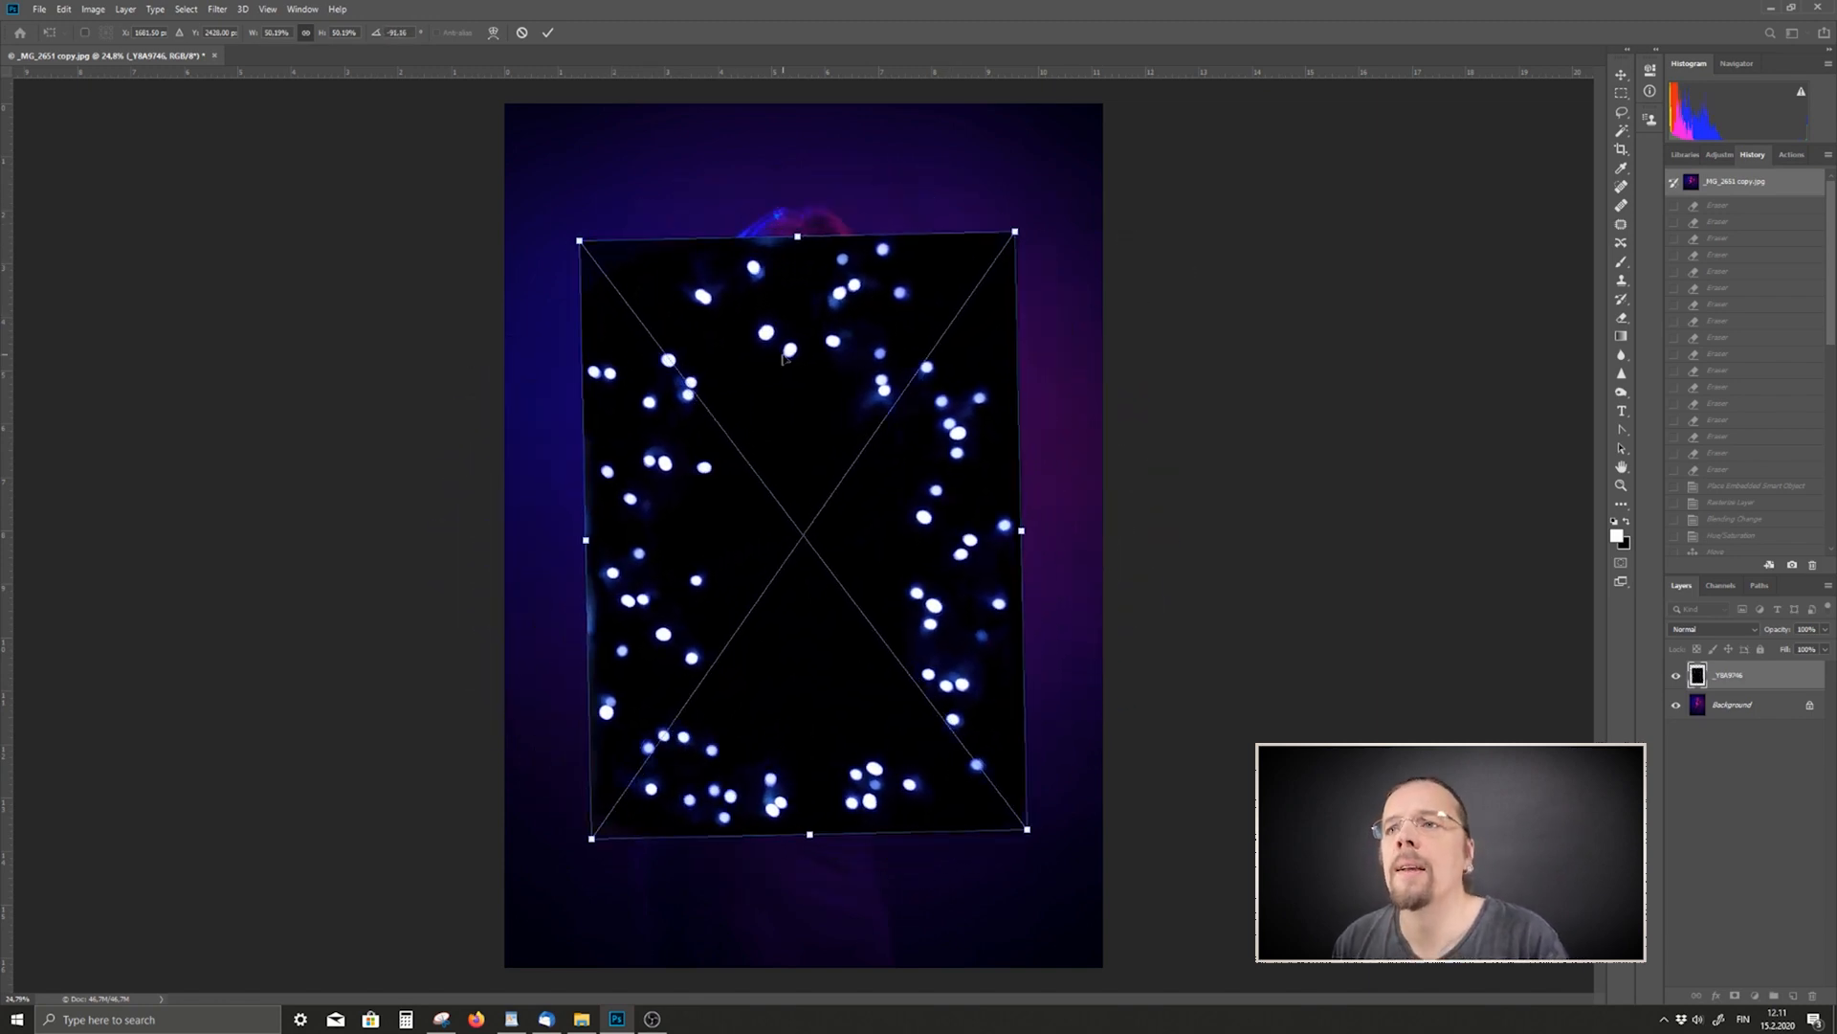
drag(697, 338, 597, 191)
drag(931, 691, 1137, 965)
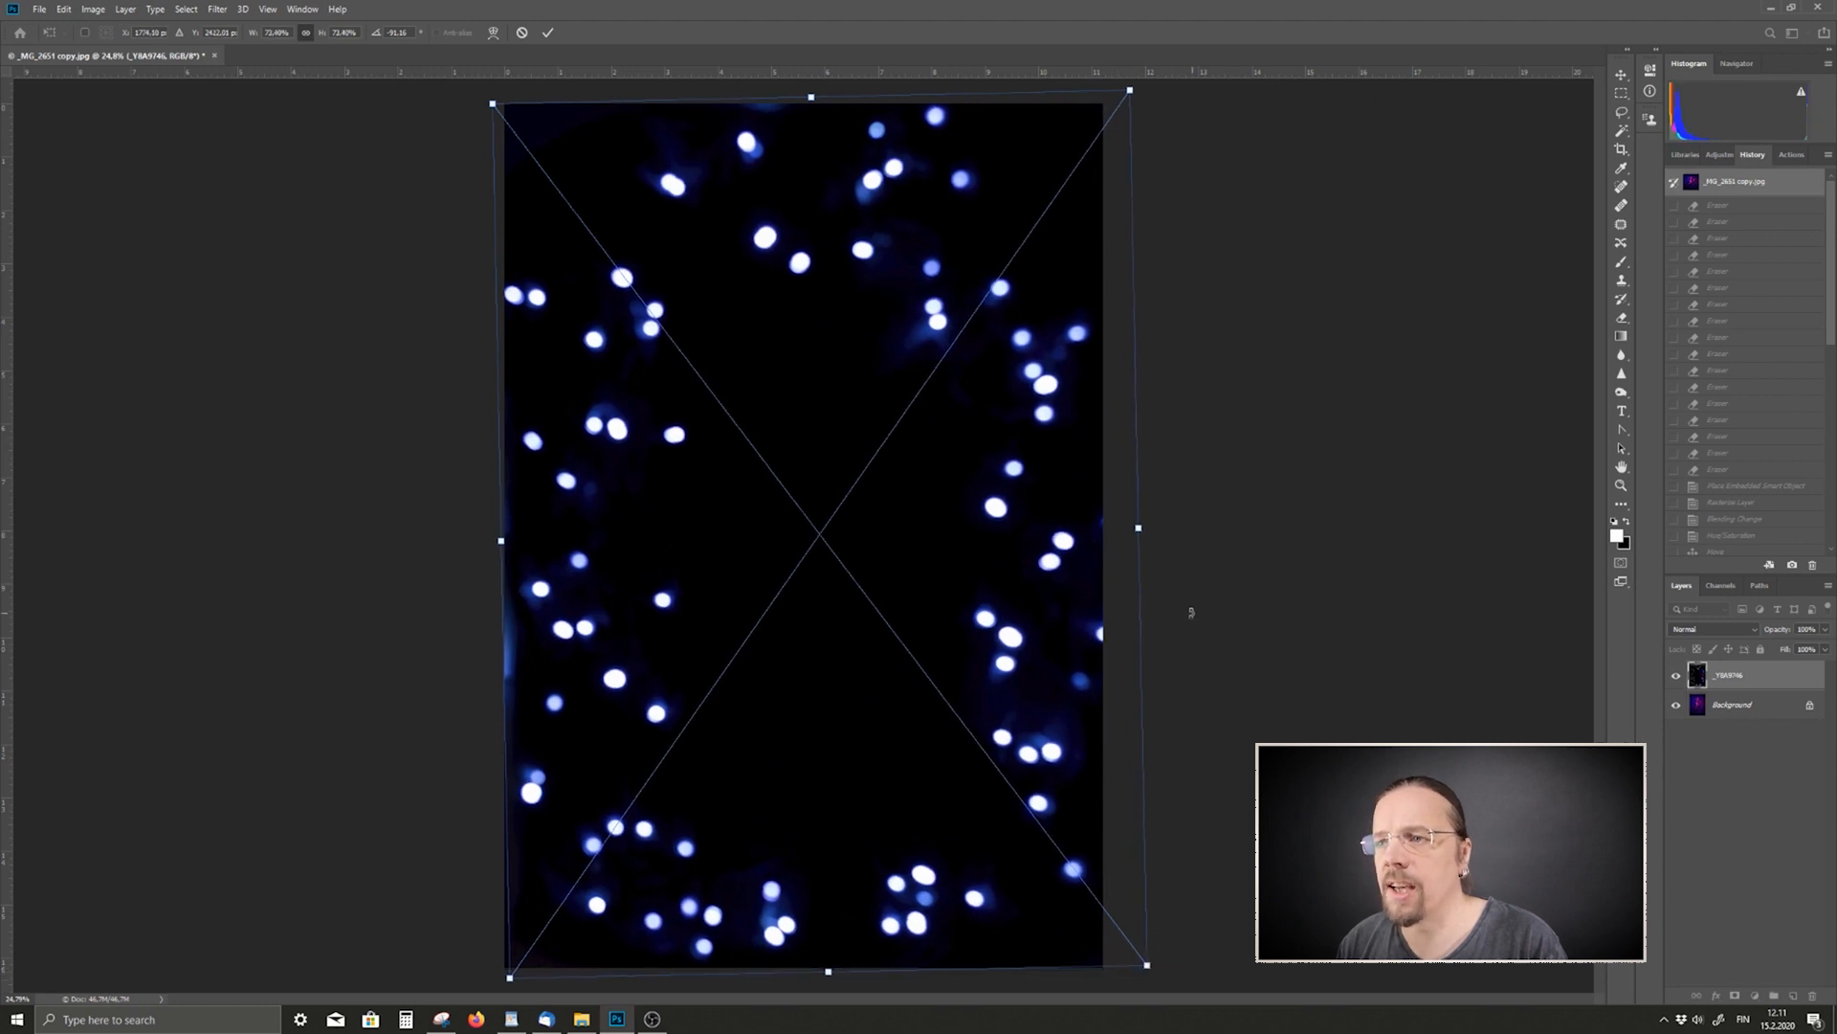
drag(1179, 612, 1177, 618)
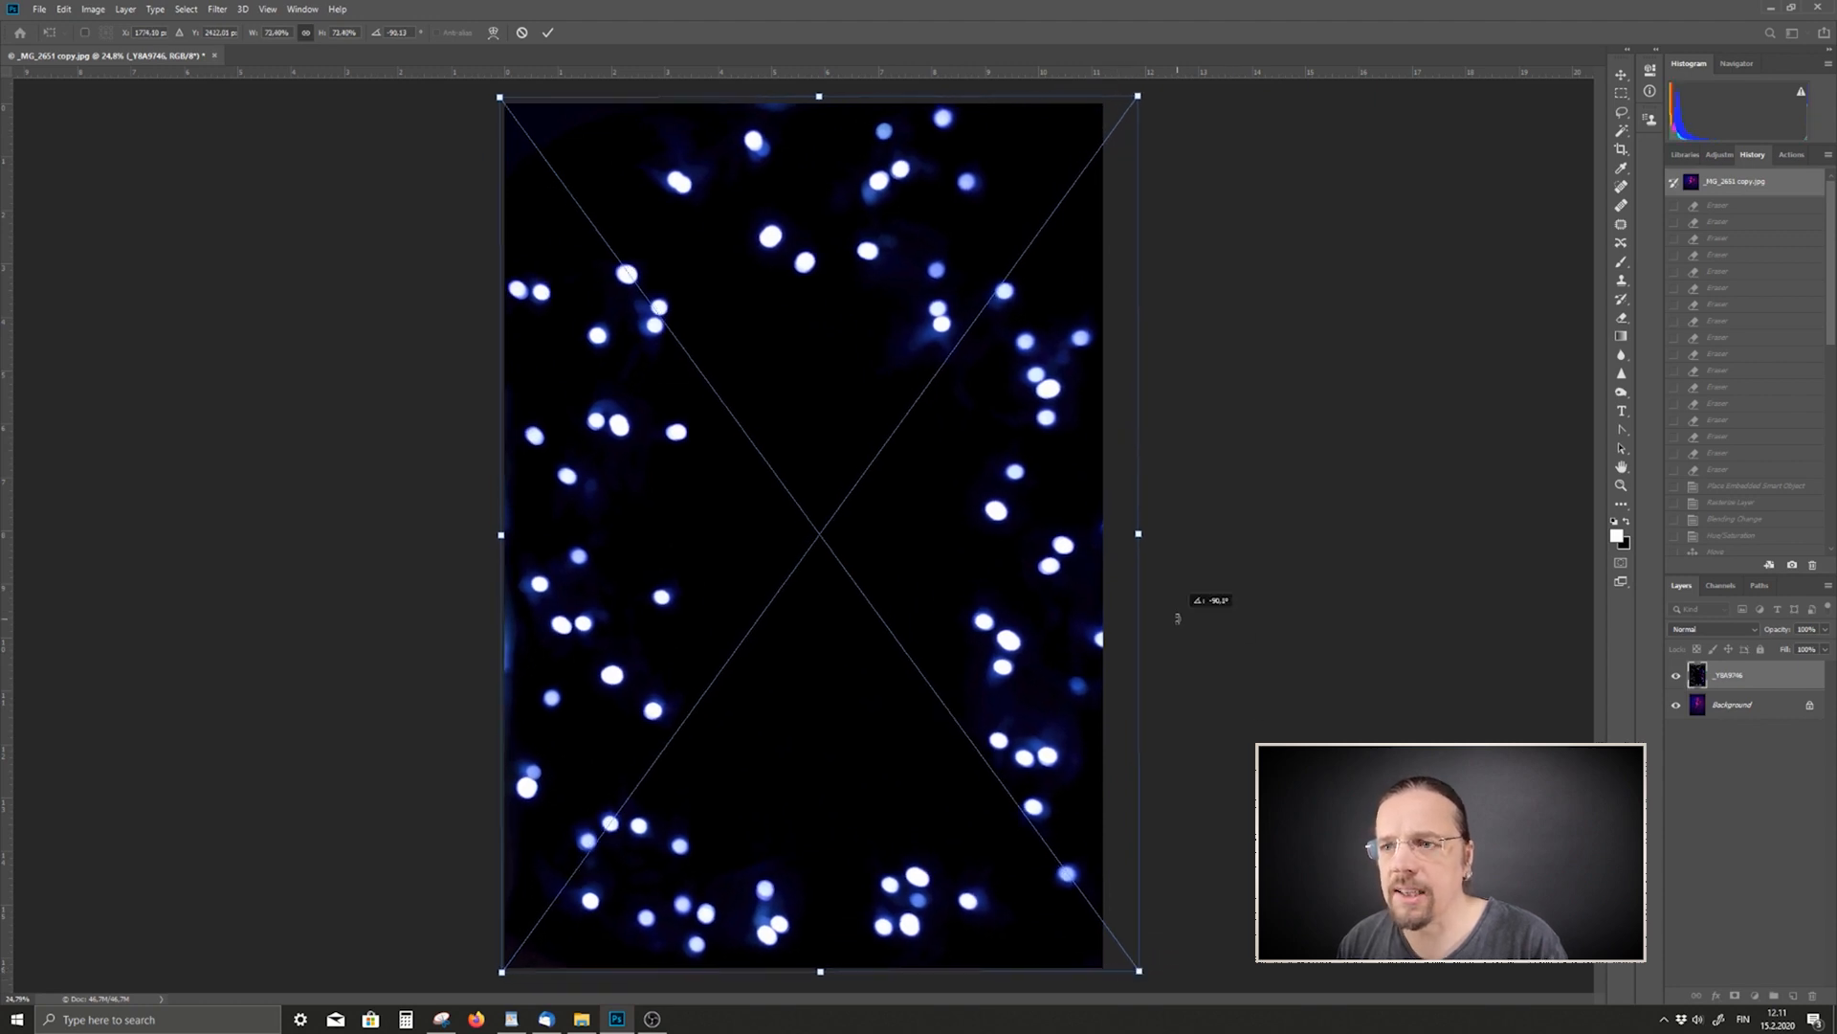
drag(1178, 619, 1177, 618)
click(548, 33)
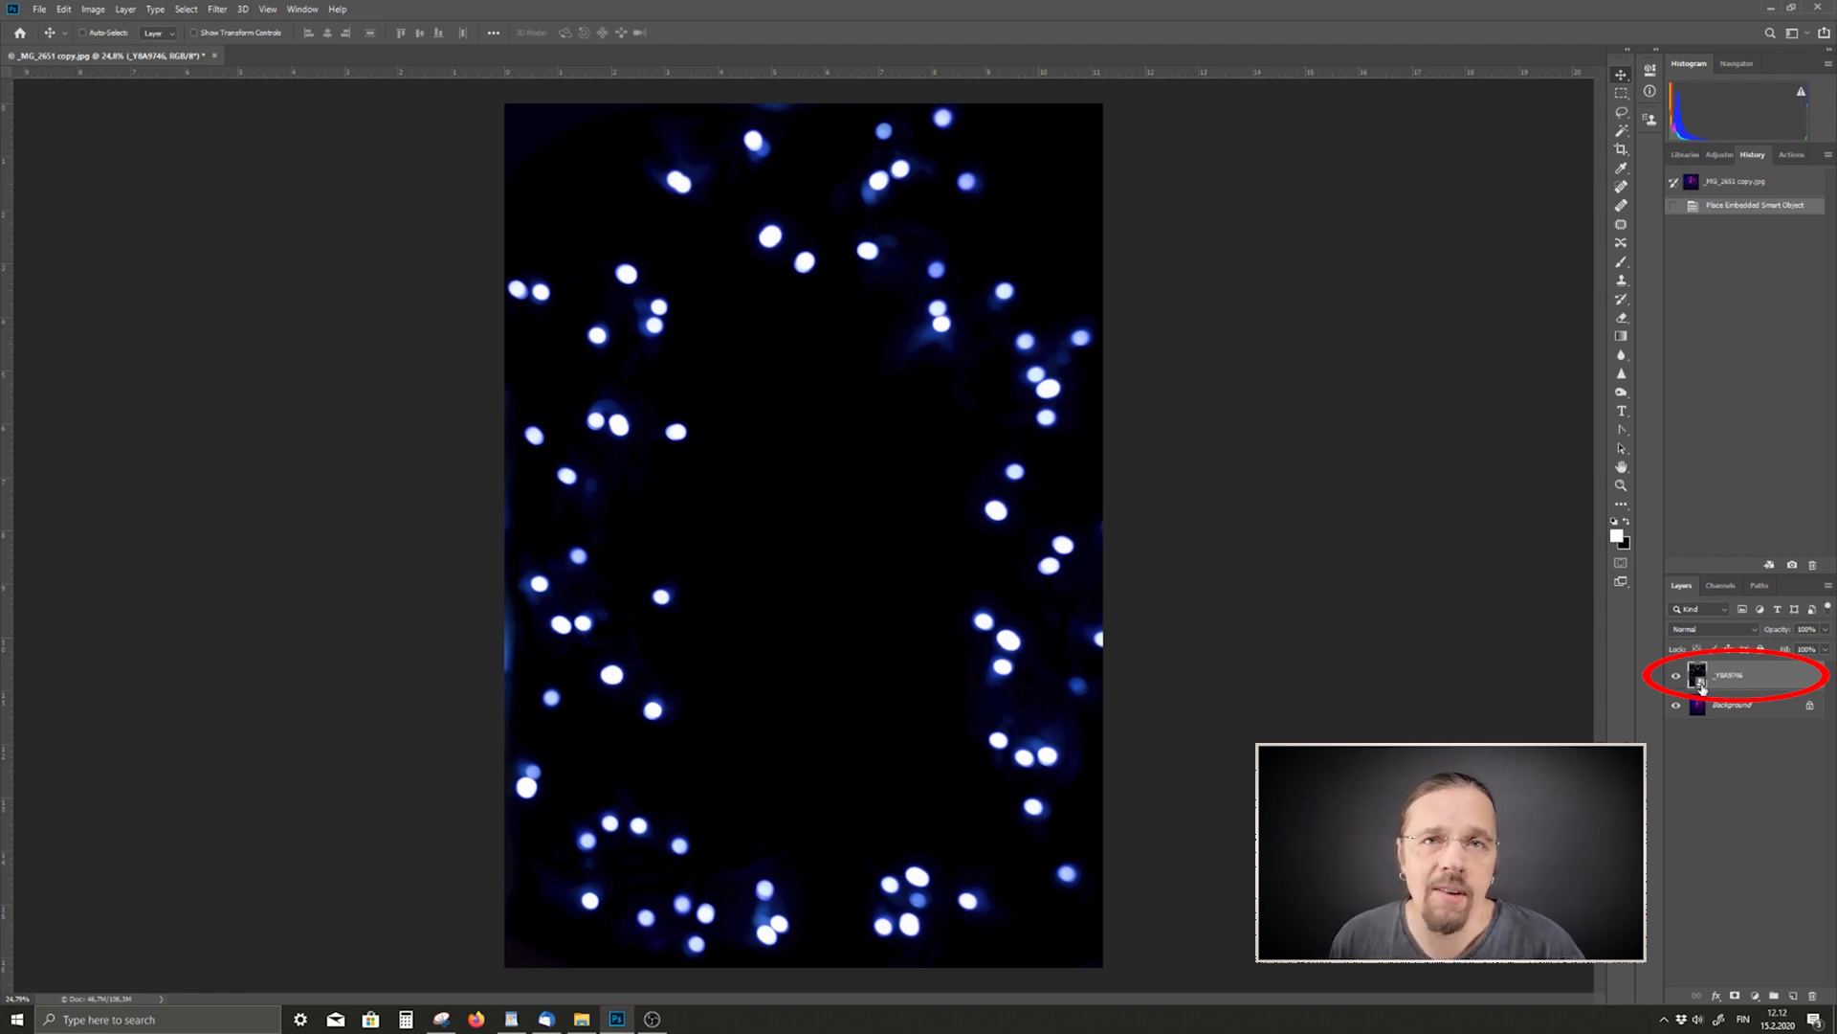
- Rasterize the _Y8A9746 layer and set its blend mode to Screen
right_click(1745, 685)
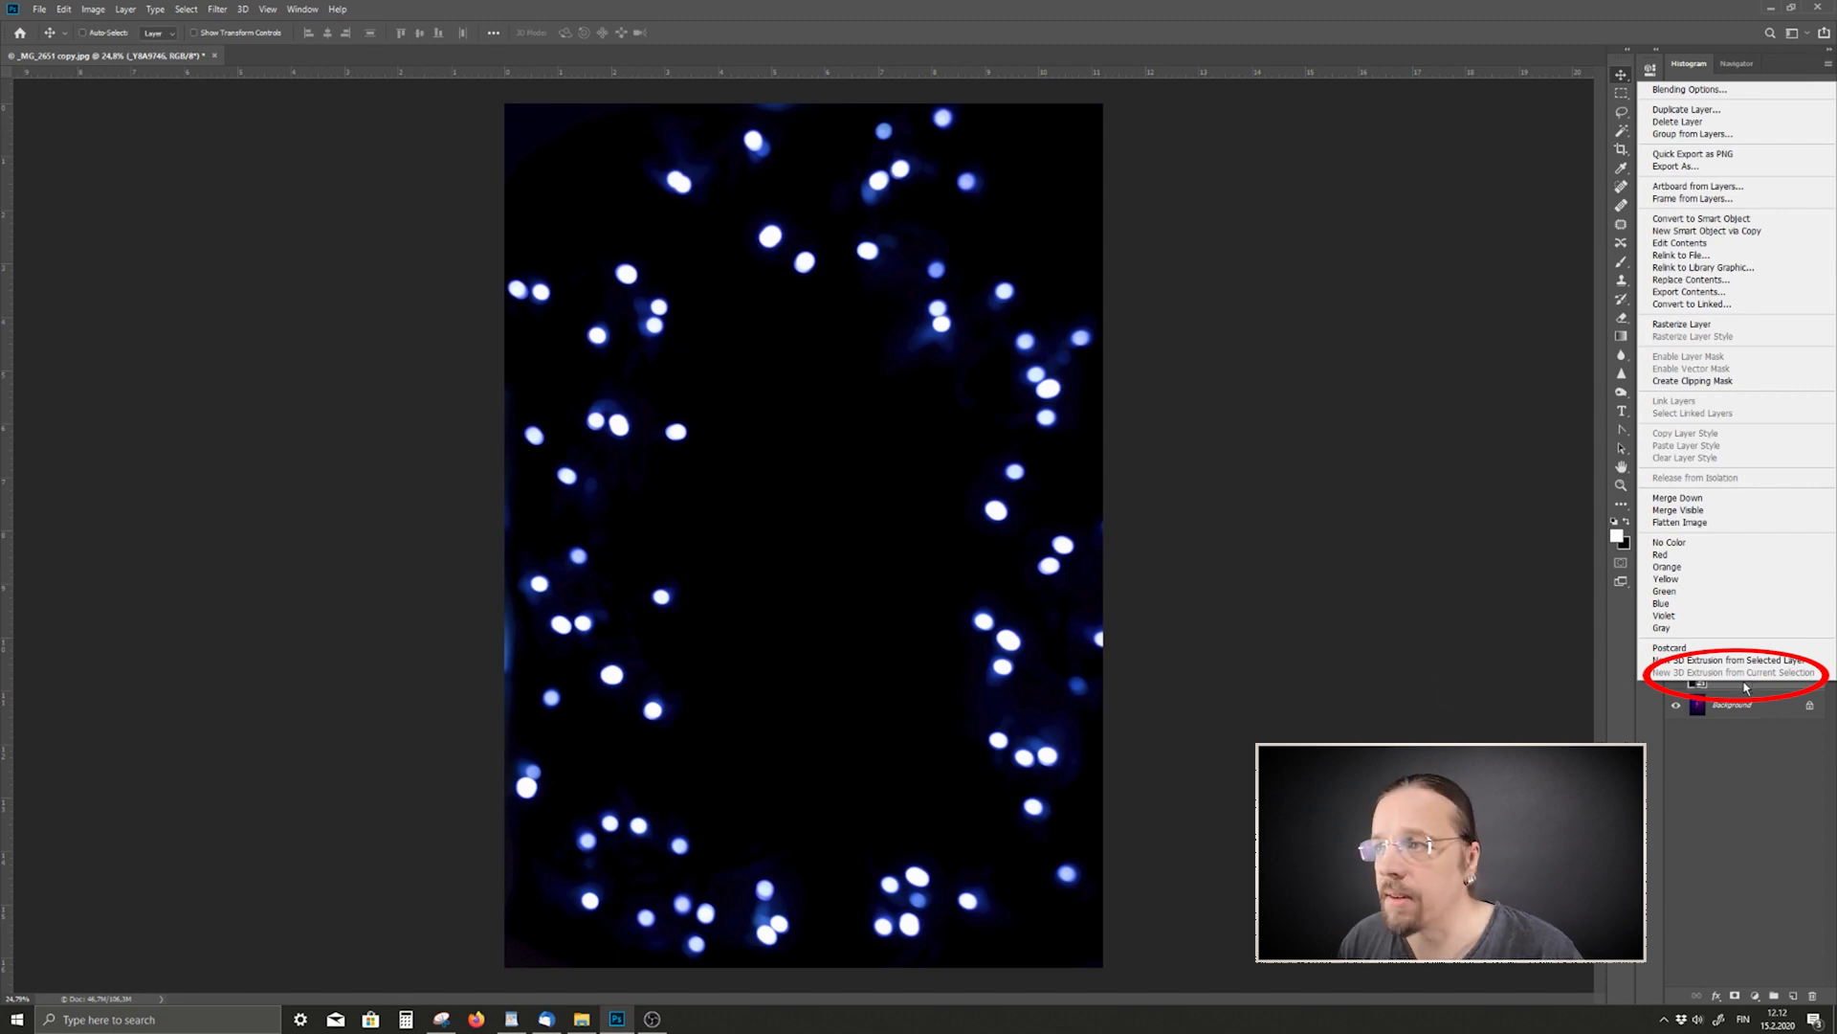
click(1695, 325)
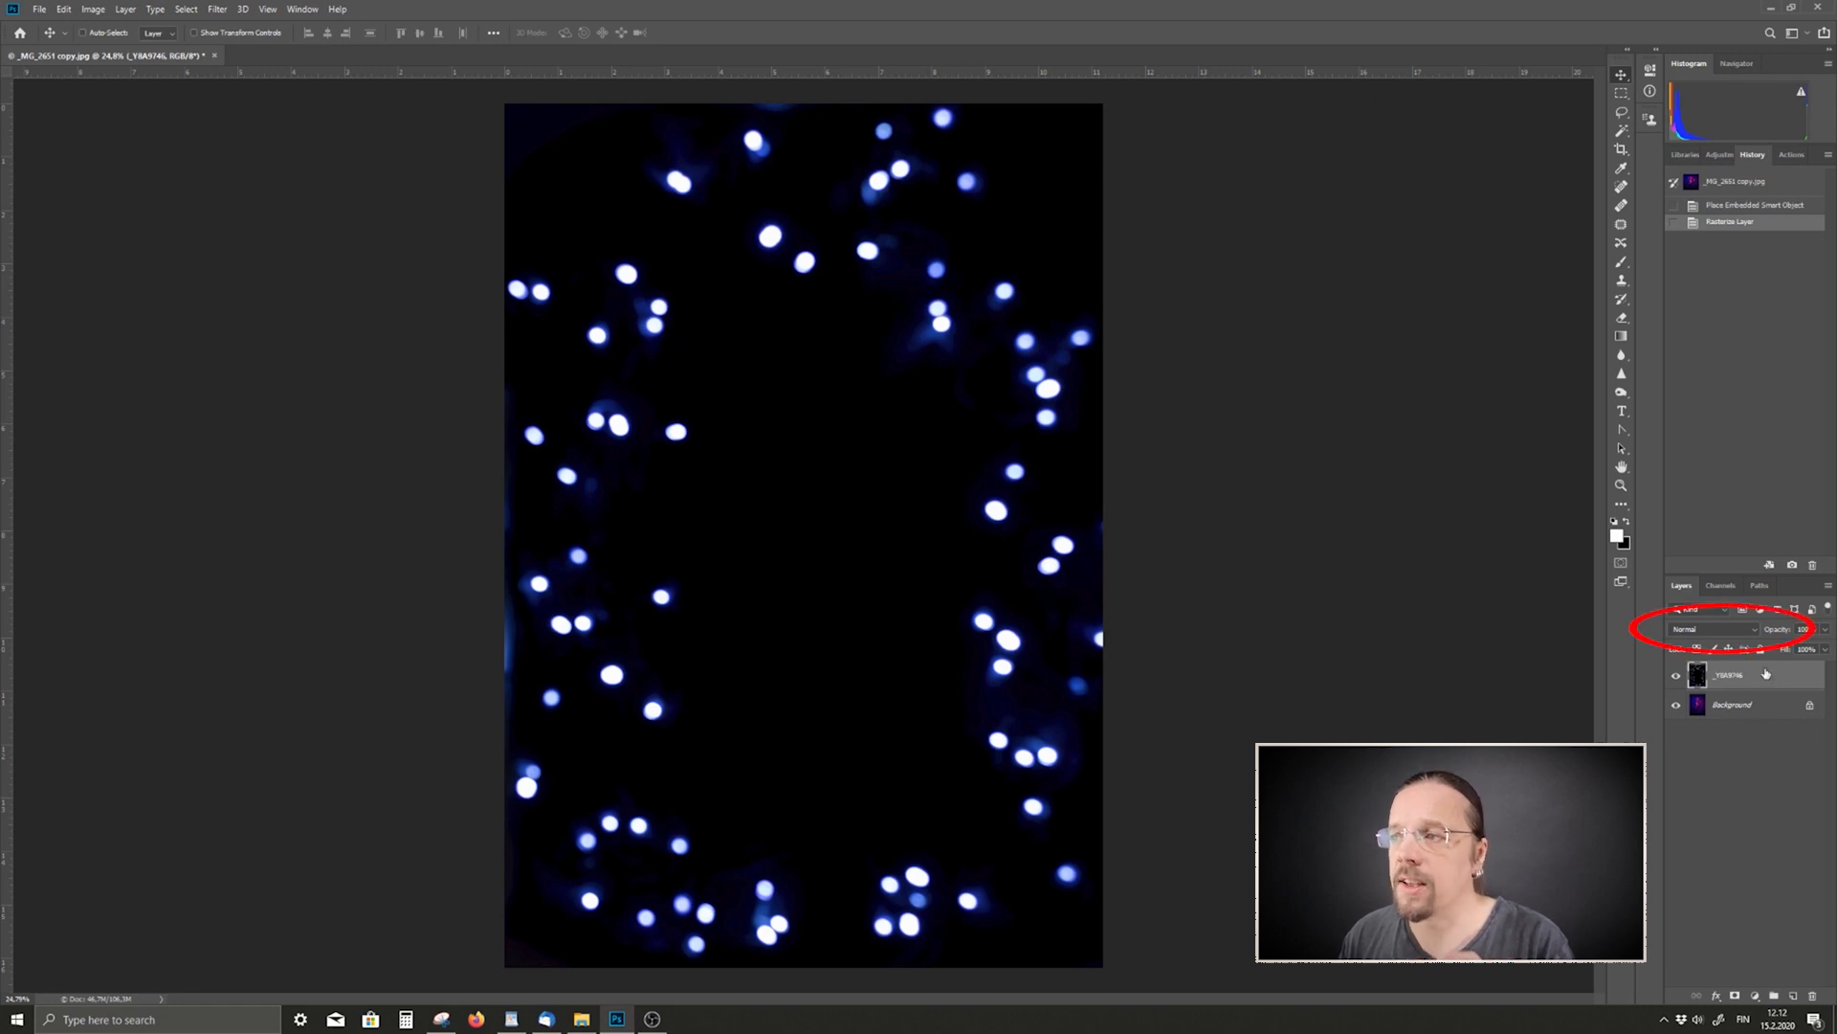
click(1755, 633)
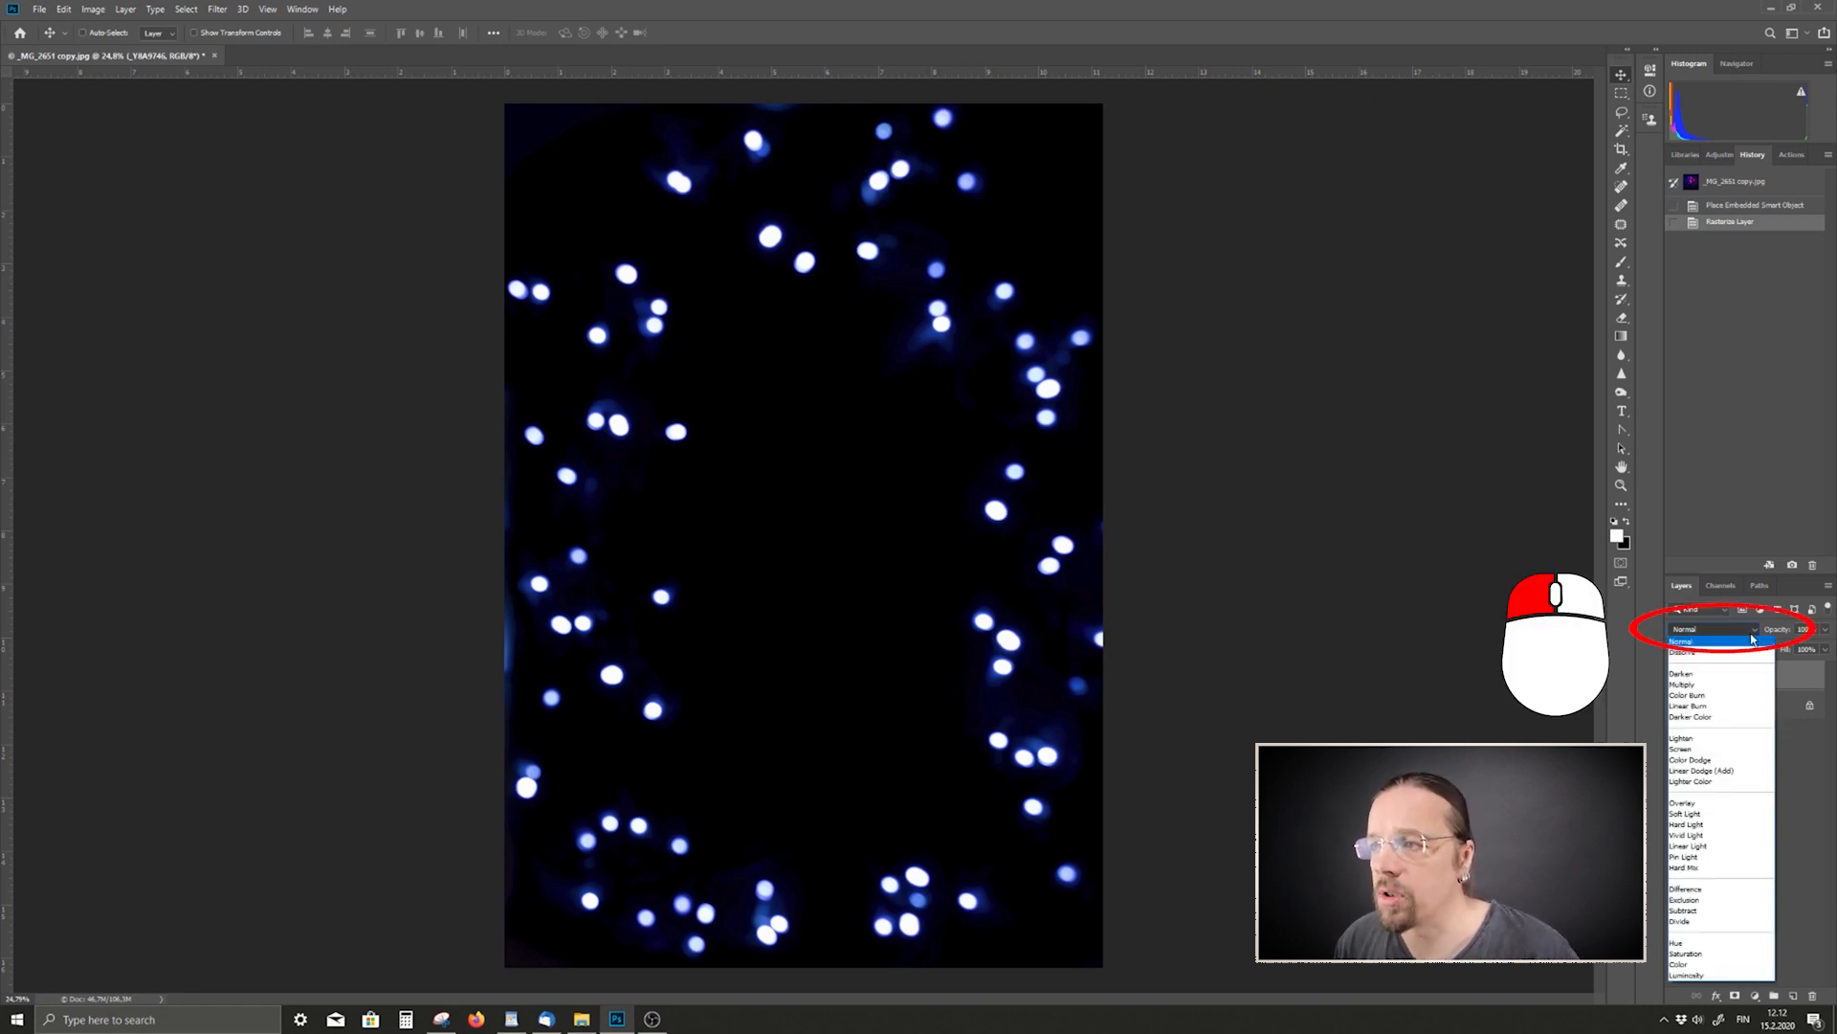
click(1695, 750)
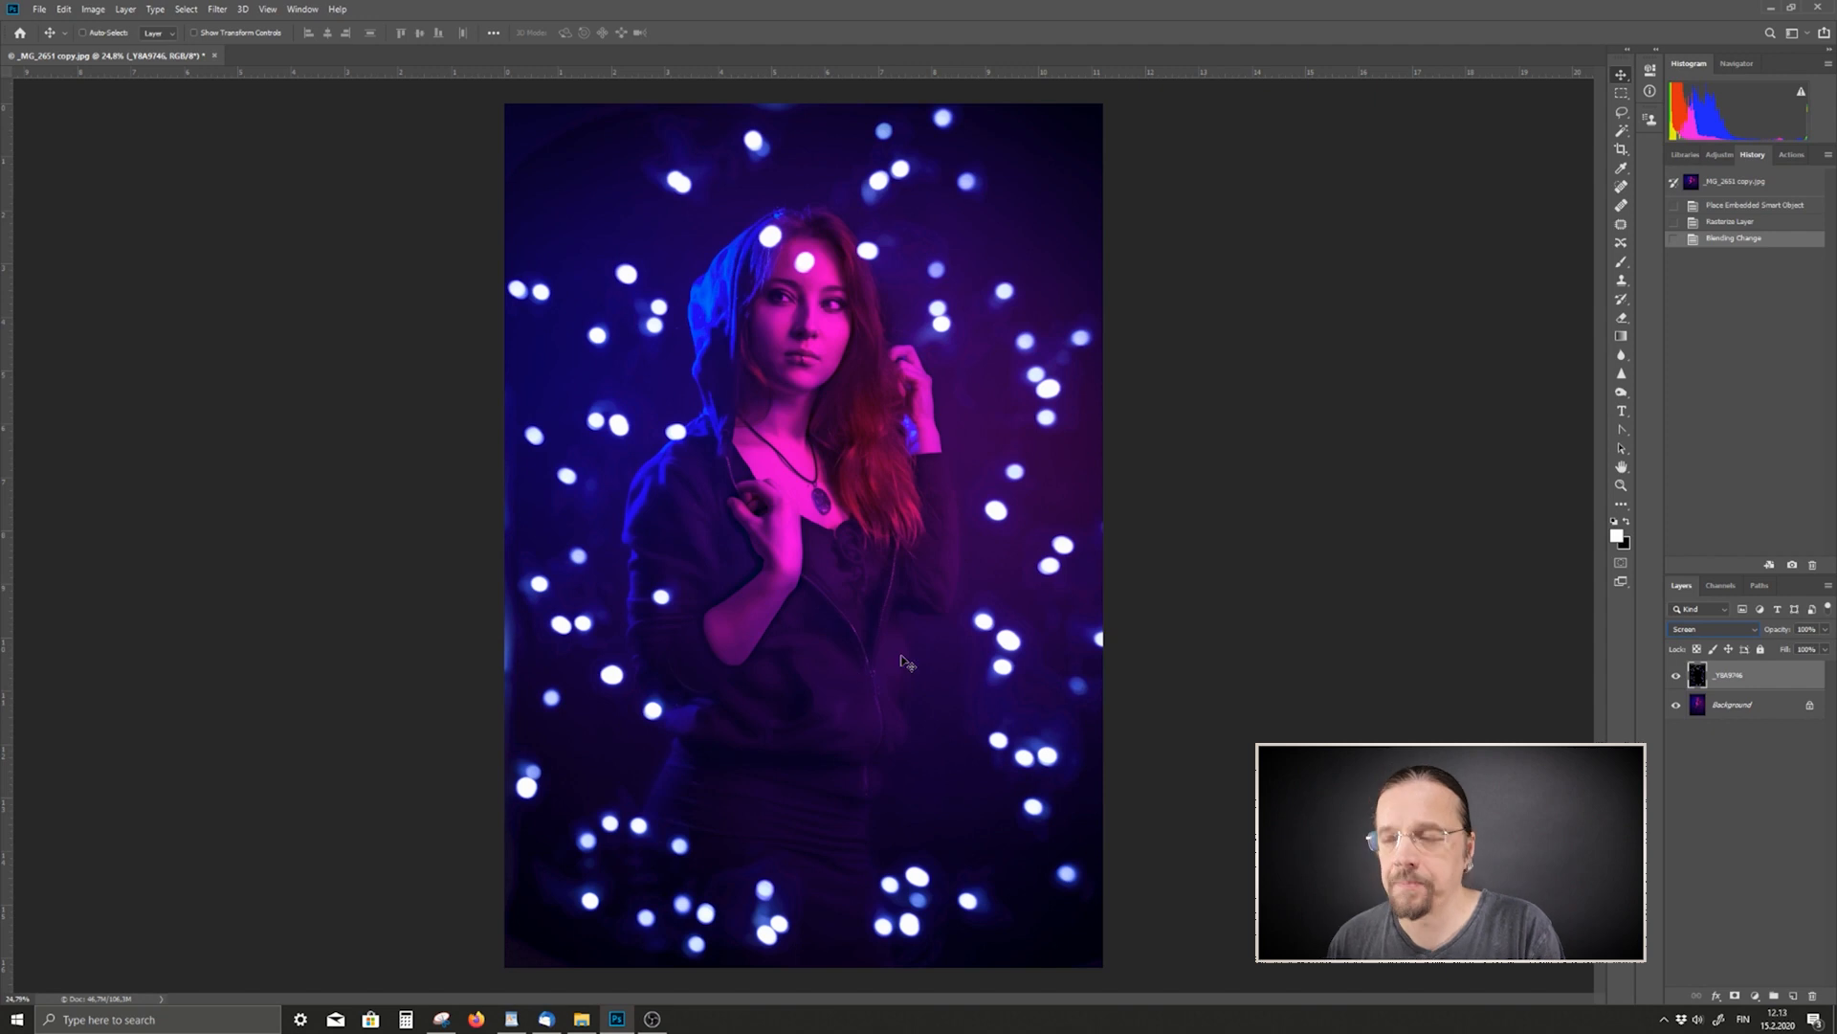
- Choose the Eraser tool and adjust its brush diameter and hardness for removing individual lights
click(1621, 317)
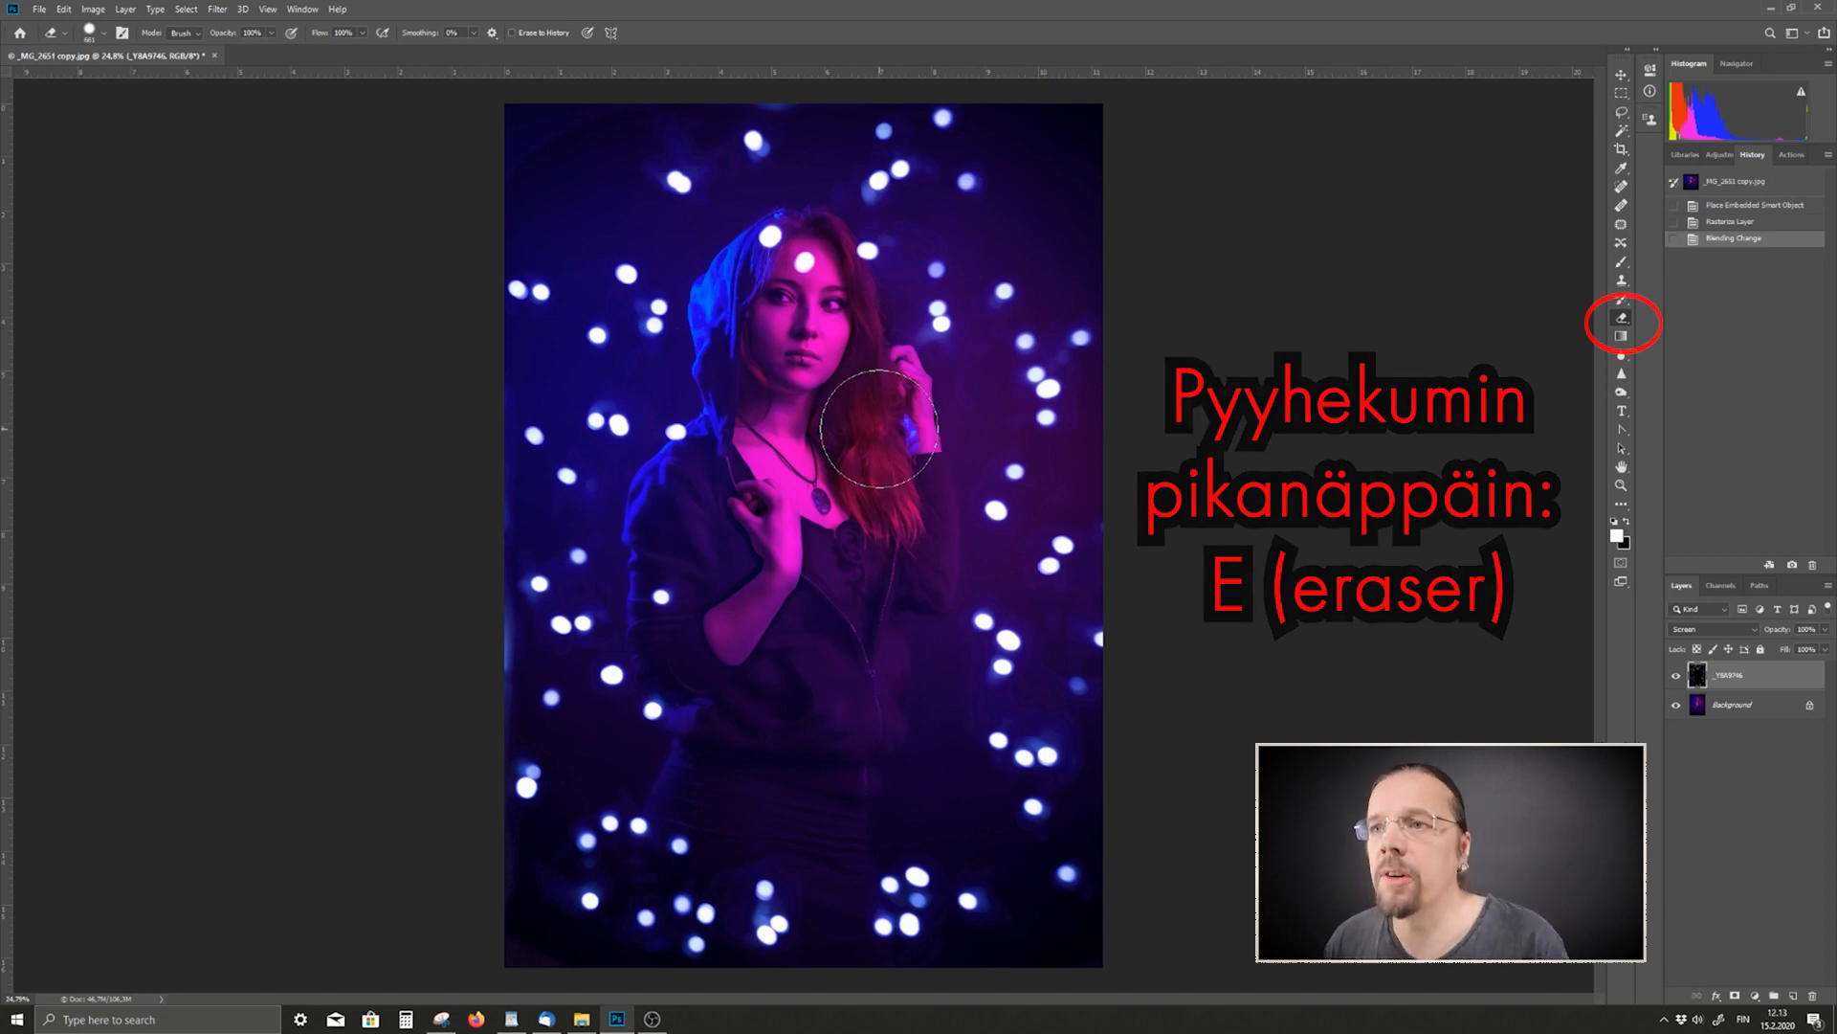
alt+right_click(802, 471)
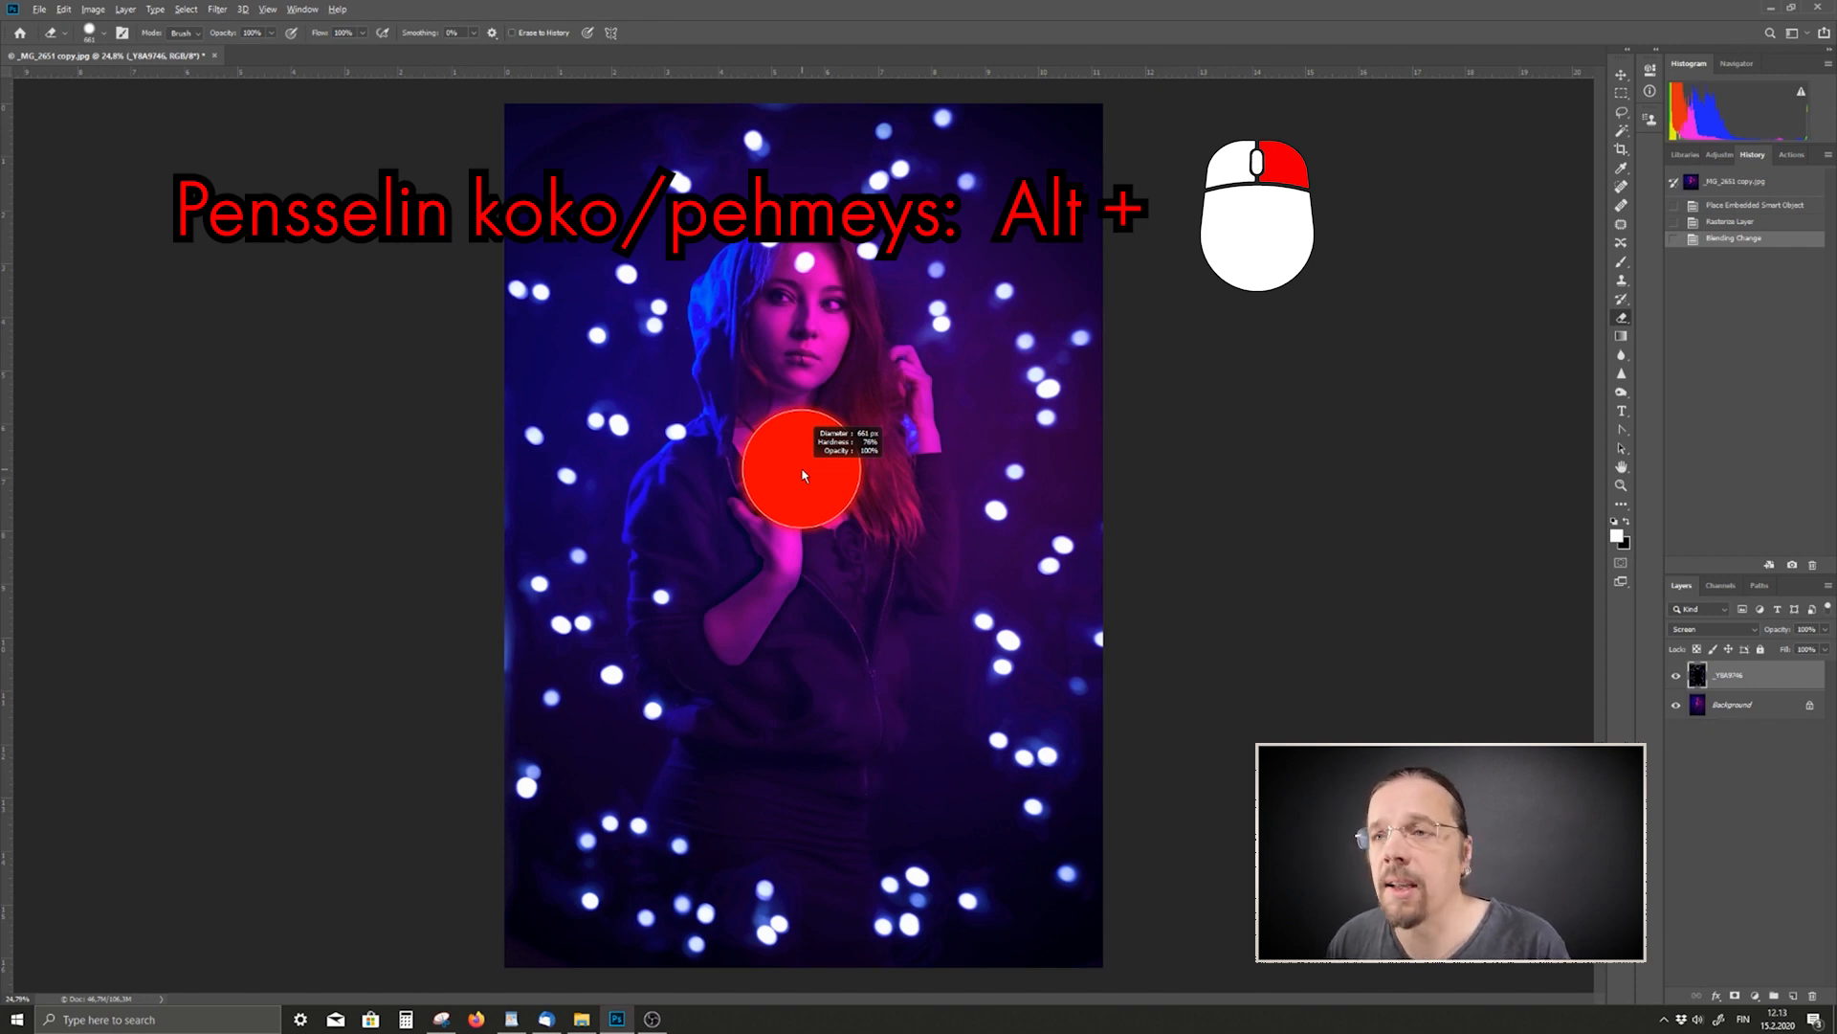
mouse_move(803, 475)
mouse_down()
mouse_move(896, 474)
mouse_move(780, 475)
mouse_move(902, 481)
mouse_up()
mouse_move(812, 488)
mouse_down()
mouse_move(885, 488)
mouse_move(816, 488)
mouse_move(871, 487)
mouse_move(824, 488)
mouse_move(841, 485)
mouse_move(830, 380)
mouse_move(827, 667)
mouse_move(814, 498)
mouse_move(799, 660)
mouse_move(790, 633)
mouse_move(939, 521)
mouse_move(852, 520)
mouse_move(834, 365)
mouse_up()
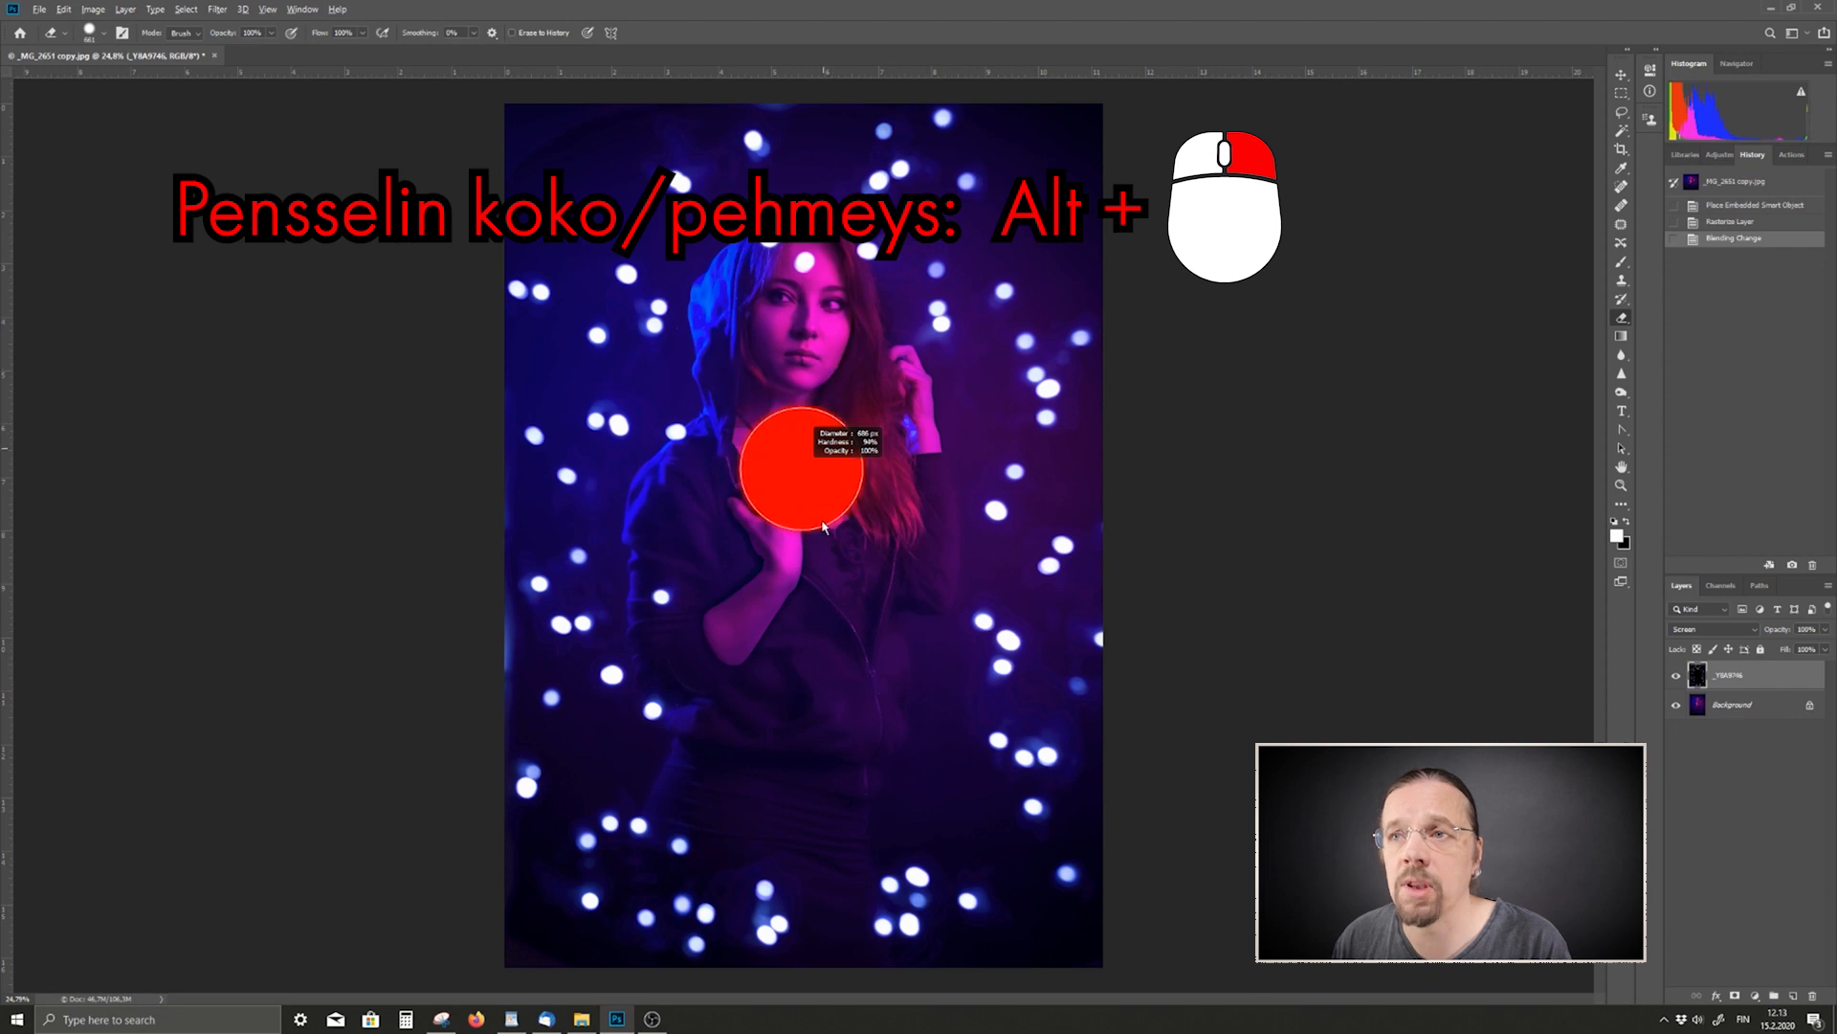
mouse_move(822, 517)
mouse_down()
mouse_move(849, 517)
mouse_move(790, 479)
mouse_move(811, 478)
mouse_move(804, 547)
mouse_up()
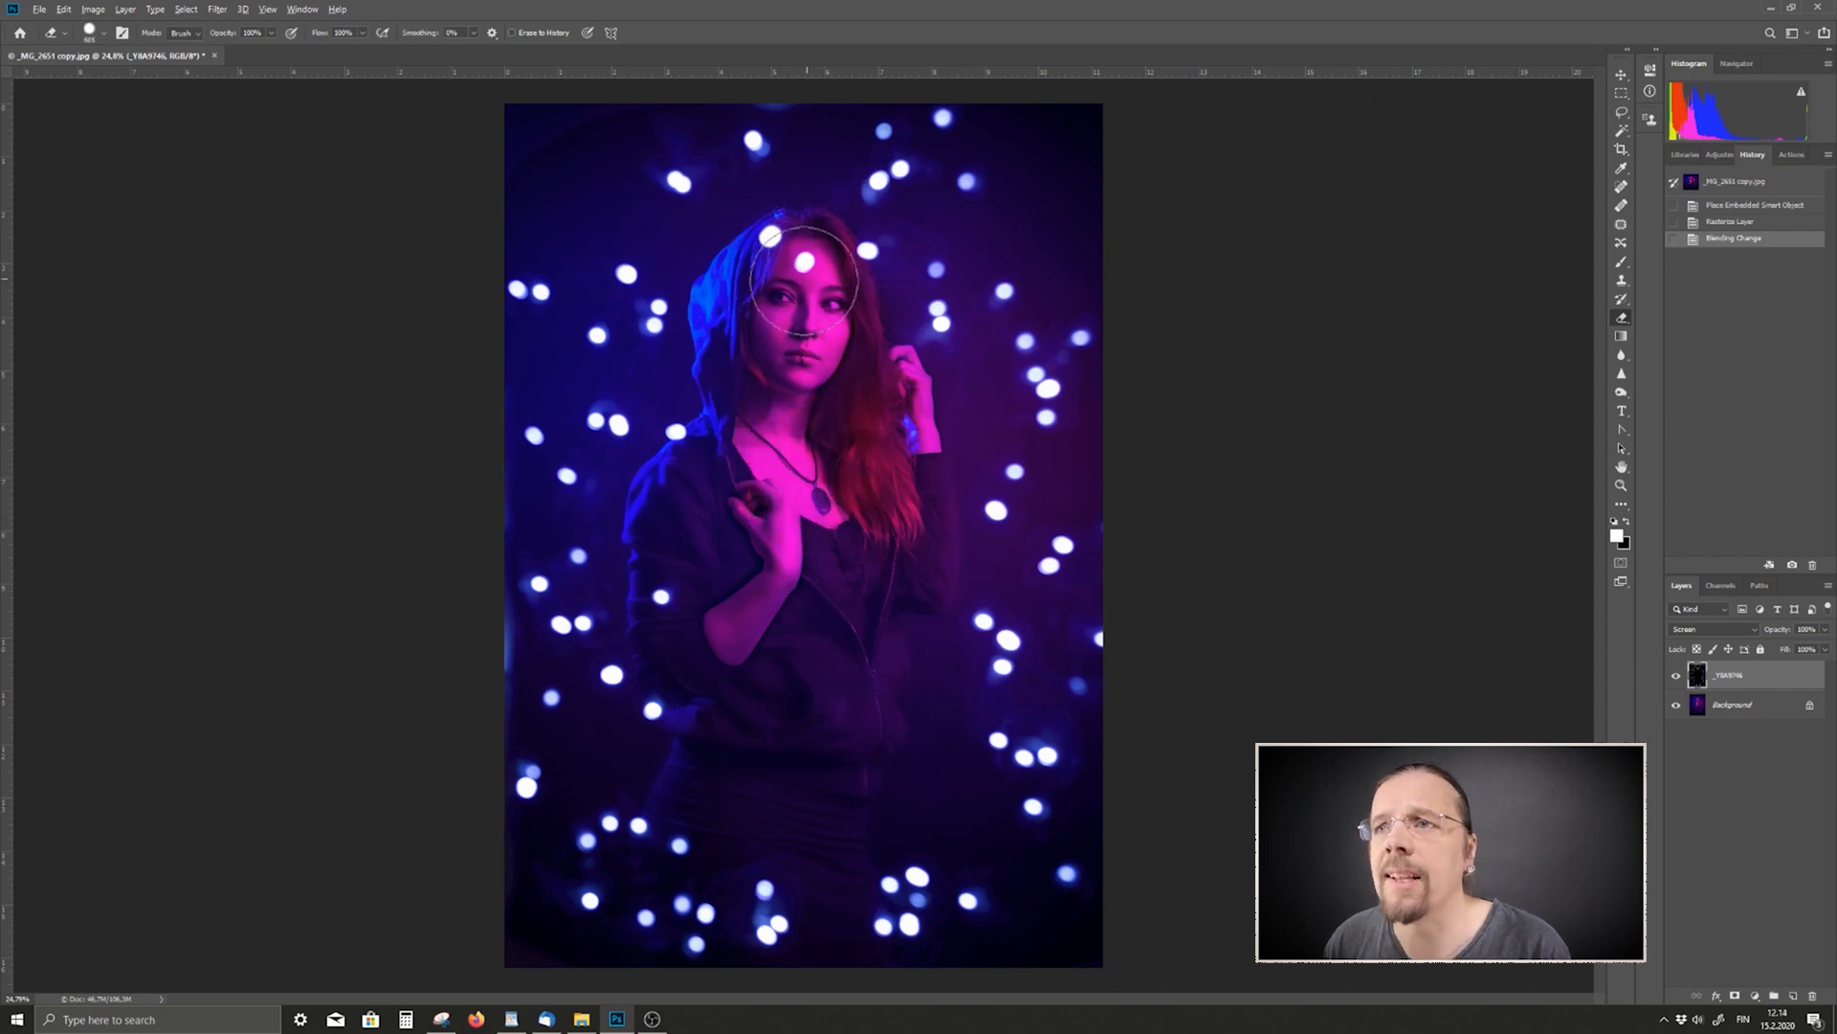
- Erase the bokeh lights covering the woman's forehead and the edge of her hood
click(799, 283)
click(780, 265)
click(795, 285)
click(802, 278)
click(795, 292)
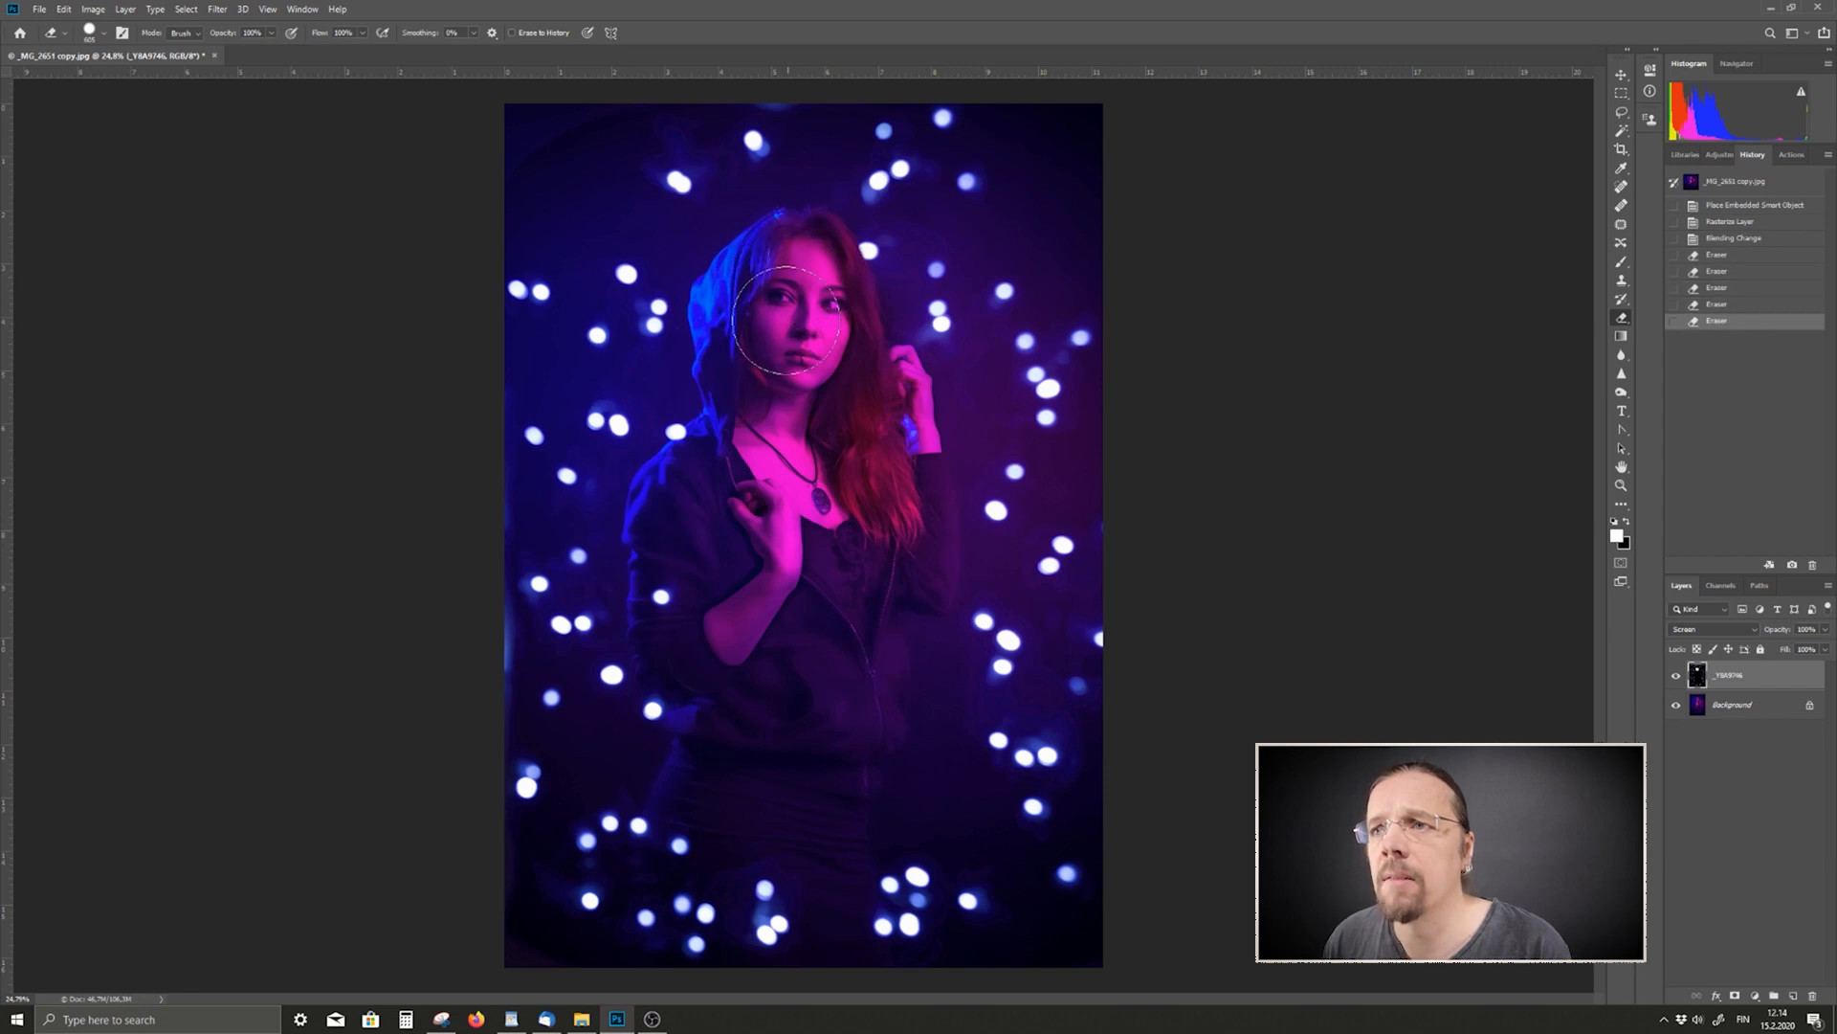
- Erase the bokeh lights overlapping the woman's shoulder, sleeve, hip and skirt
click(706, 478)
click(708, 478)
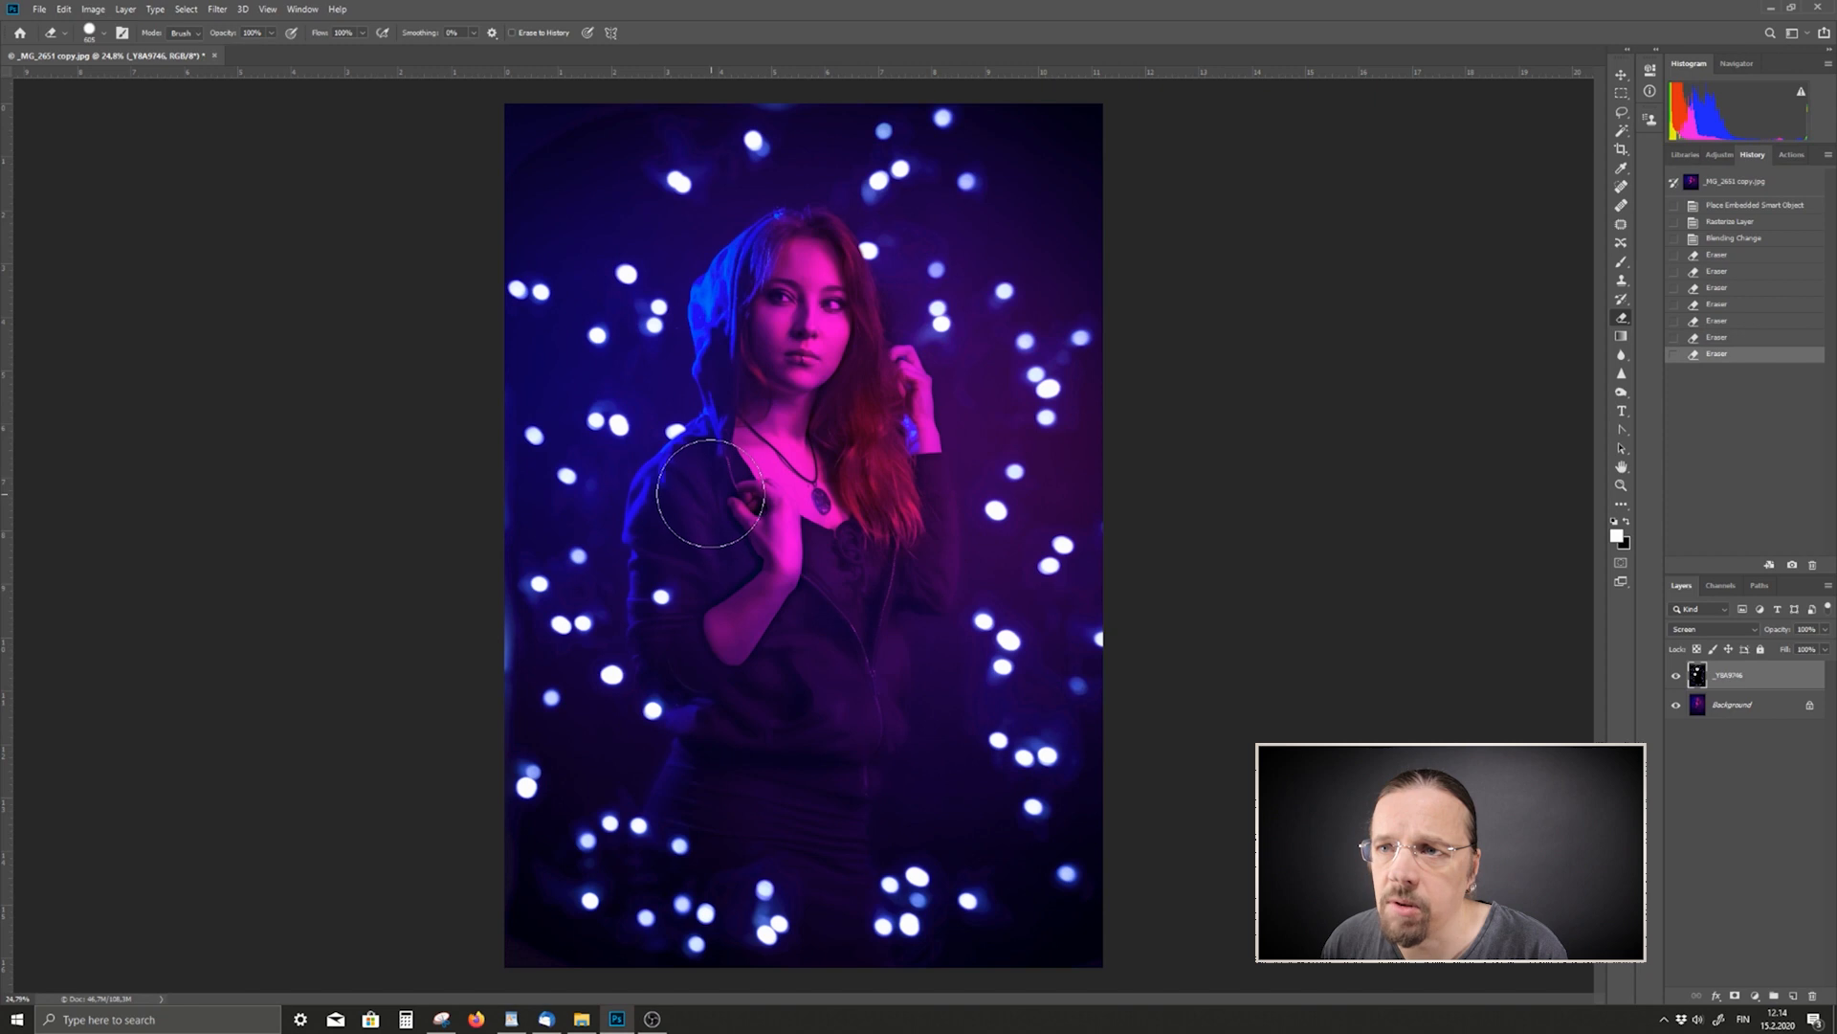
click(713, 474)
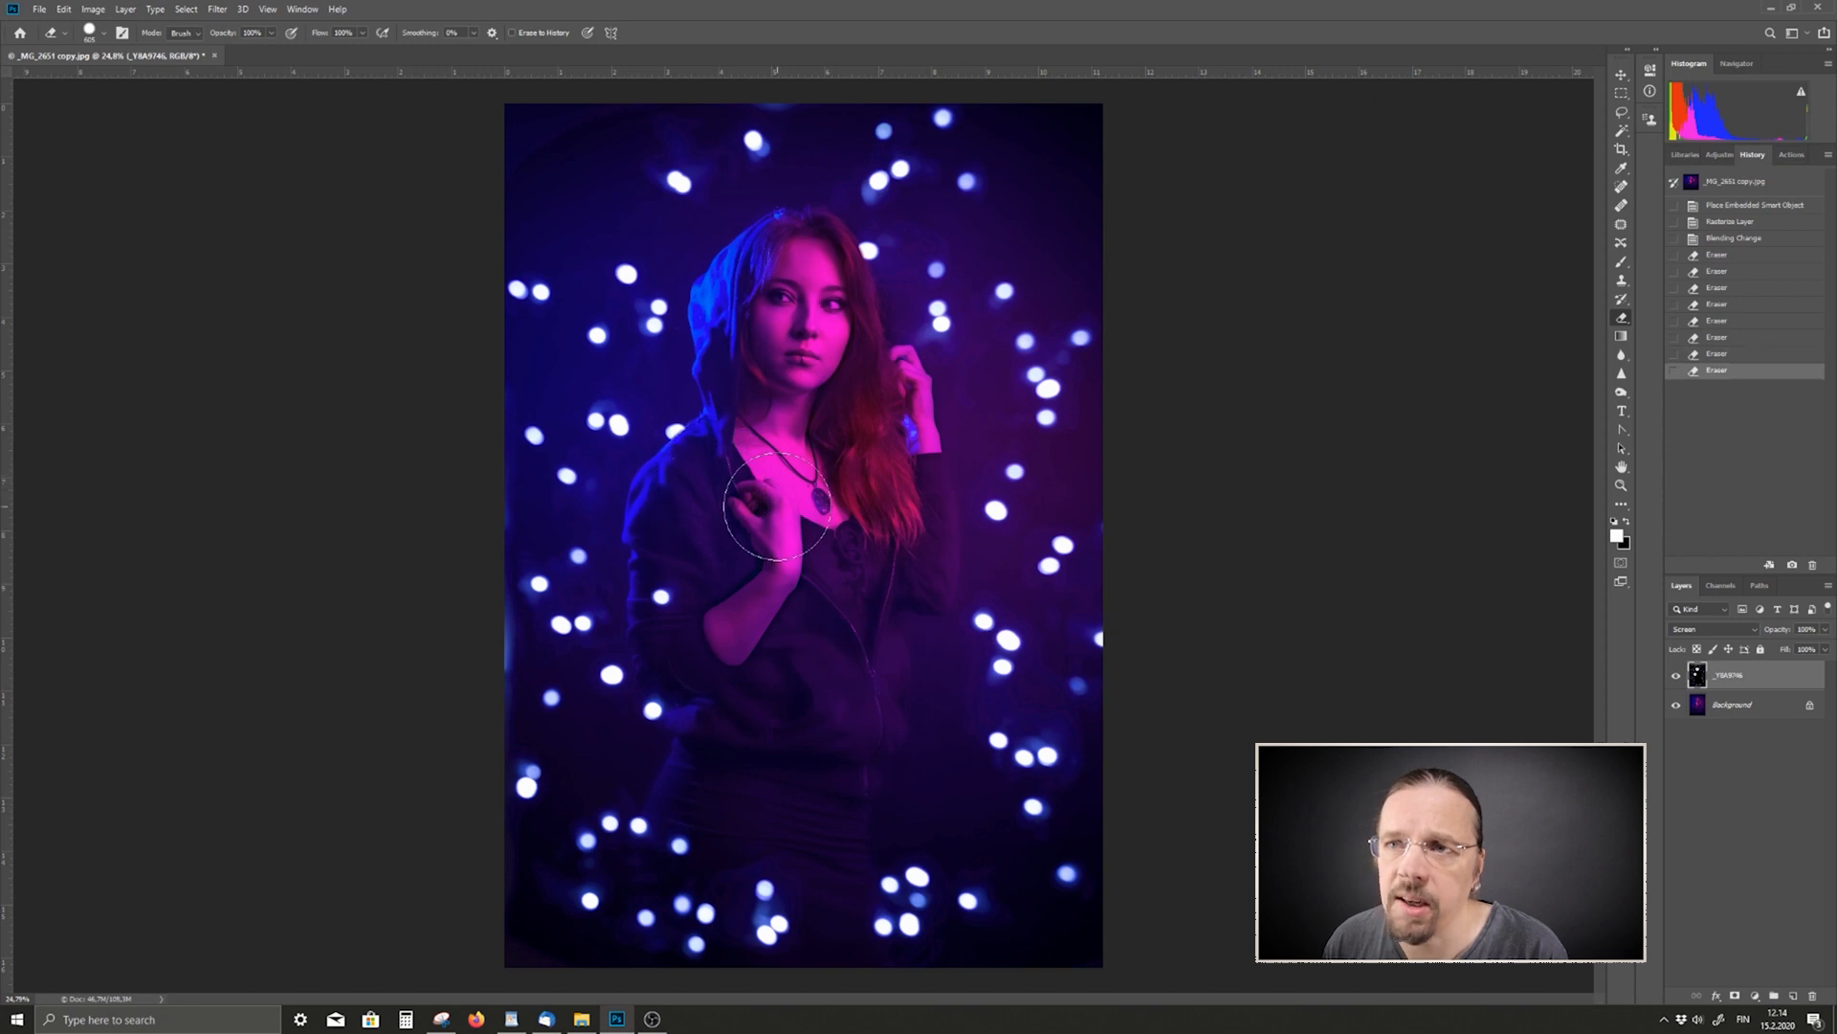
click(703, 622)
click(708, 675)
click(705, 676)
click(697, 681)
click(696, 683)
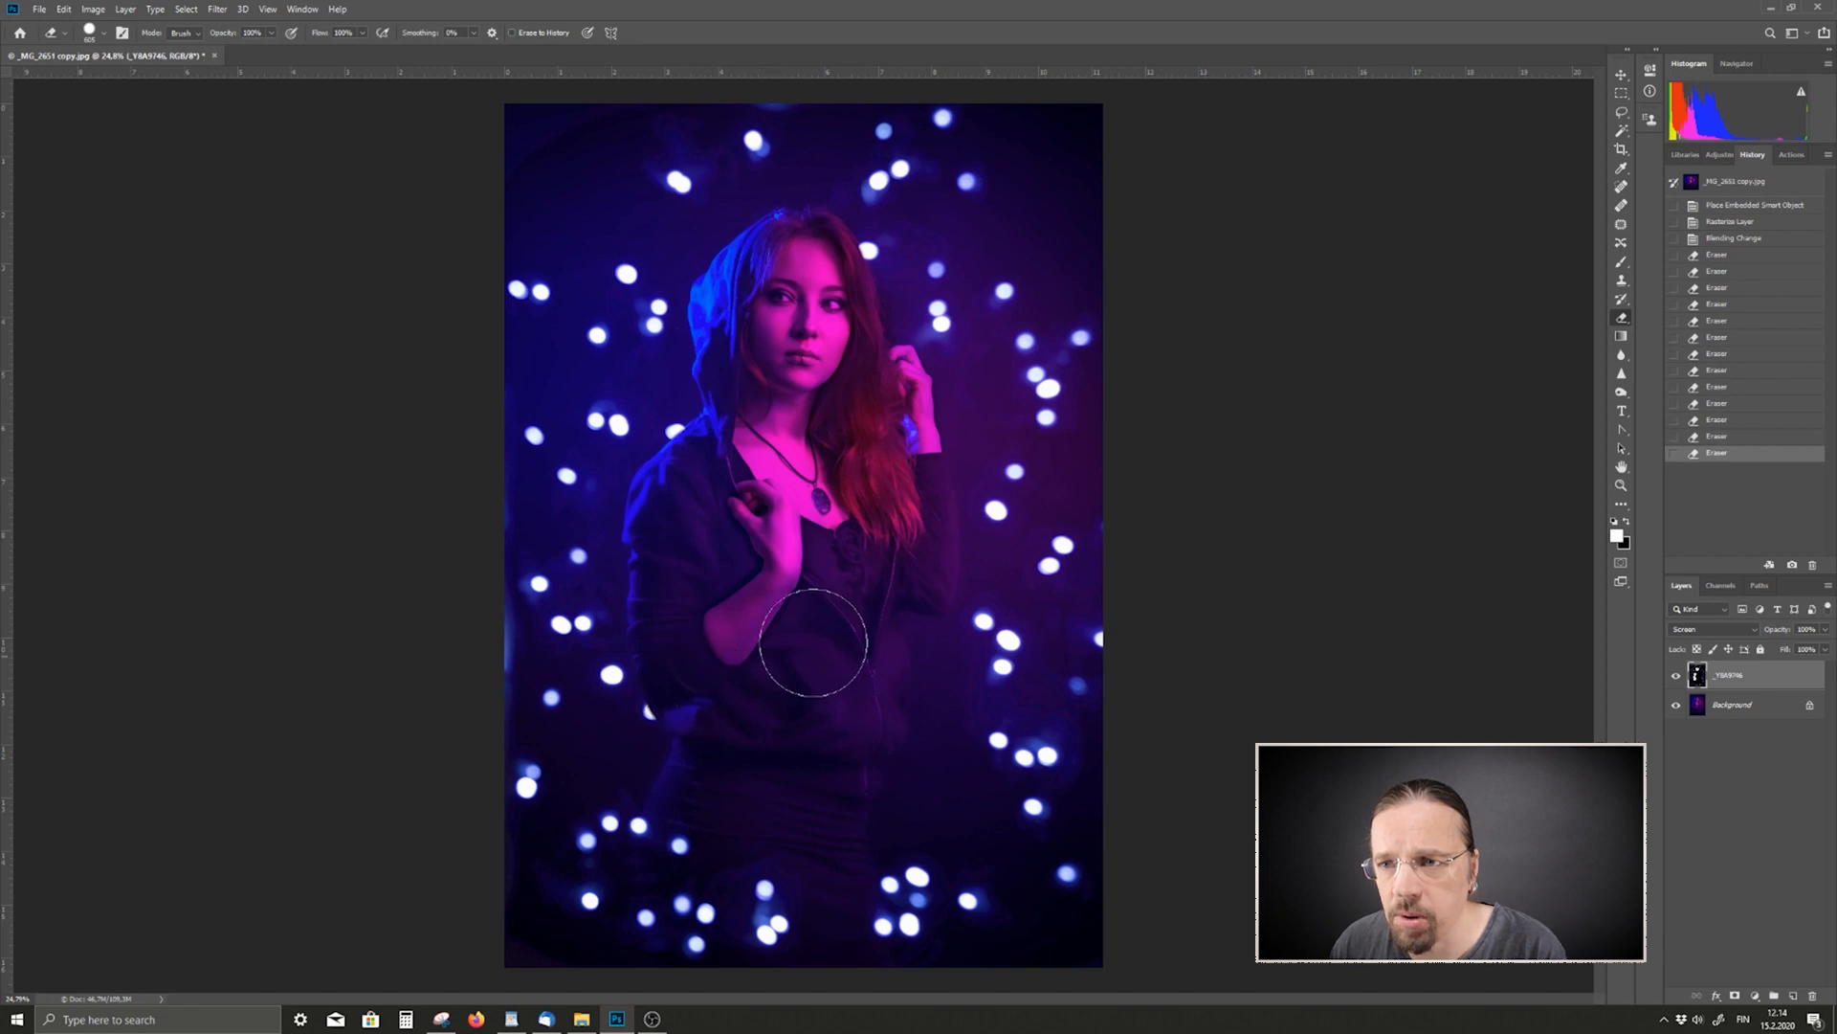
mouse_move(773, 854)
mouse_down()
mouse_move(703, 939)
mouse_move(704, 969)
mouse_move(736, 885)
mouse_move(729, 836)
mouse_move(686, 956)
mouse_move(748, 844)
mouse_move(758, 873)
mouse_move(741, 879)
mouse_move(718, 830)
mouse_move(789, 906)
mouse_move(823, 900)
mouse_move(821, 959)
mouse_move(843, 856)
mouse_move(835, 987)
mouse_move(851, 898)
mouse_move(830, 849)
mouse_move(778, 927)
mouse_up()
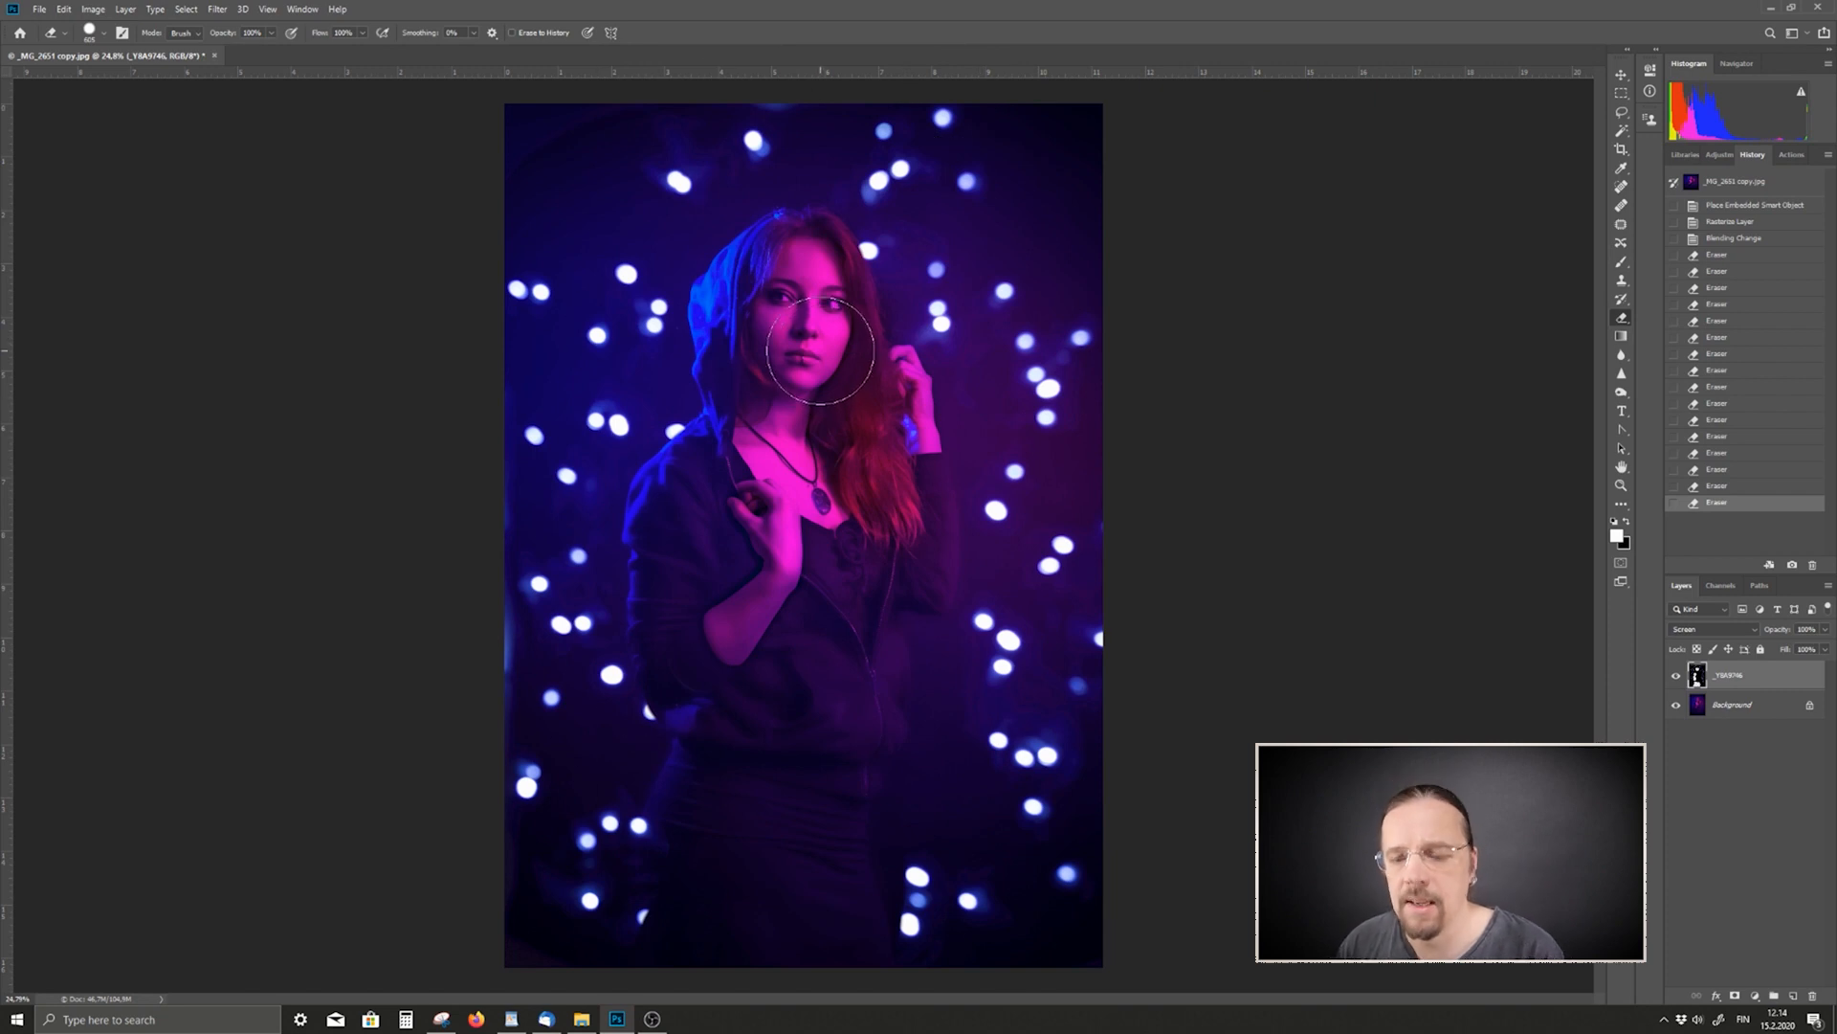
- Place the large bokeh image _Y8A9778.JPG from the Light folder into the portrait as a second light texture
key(v)
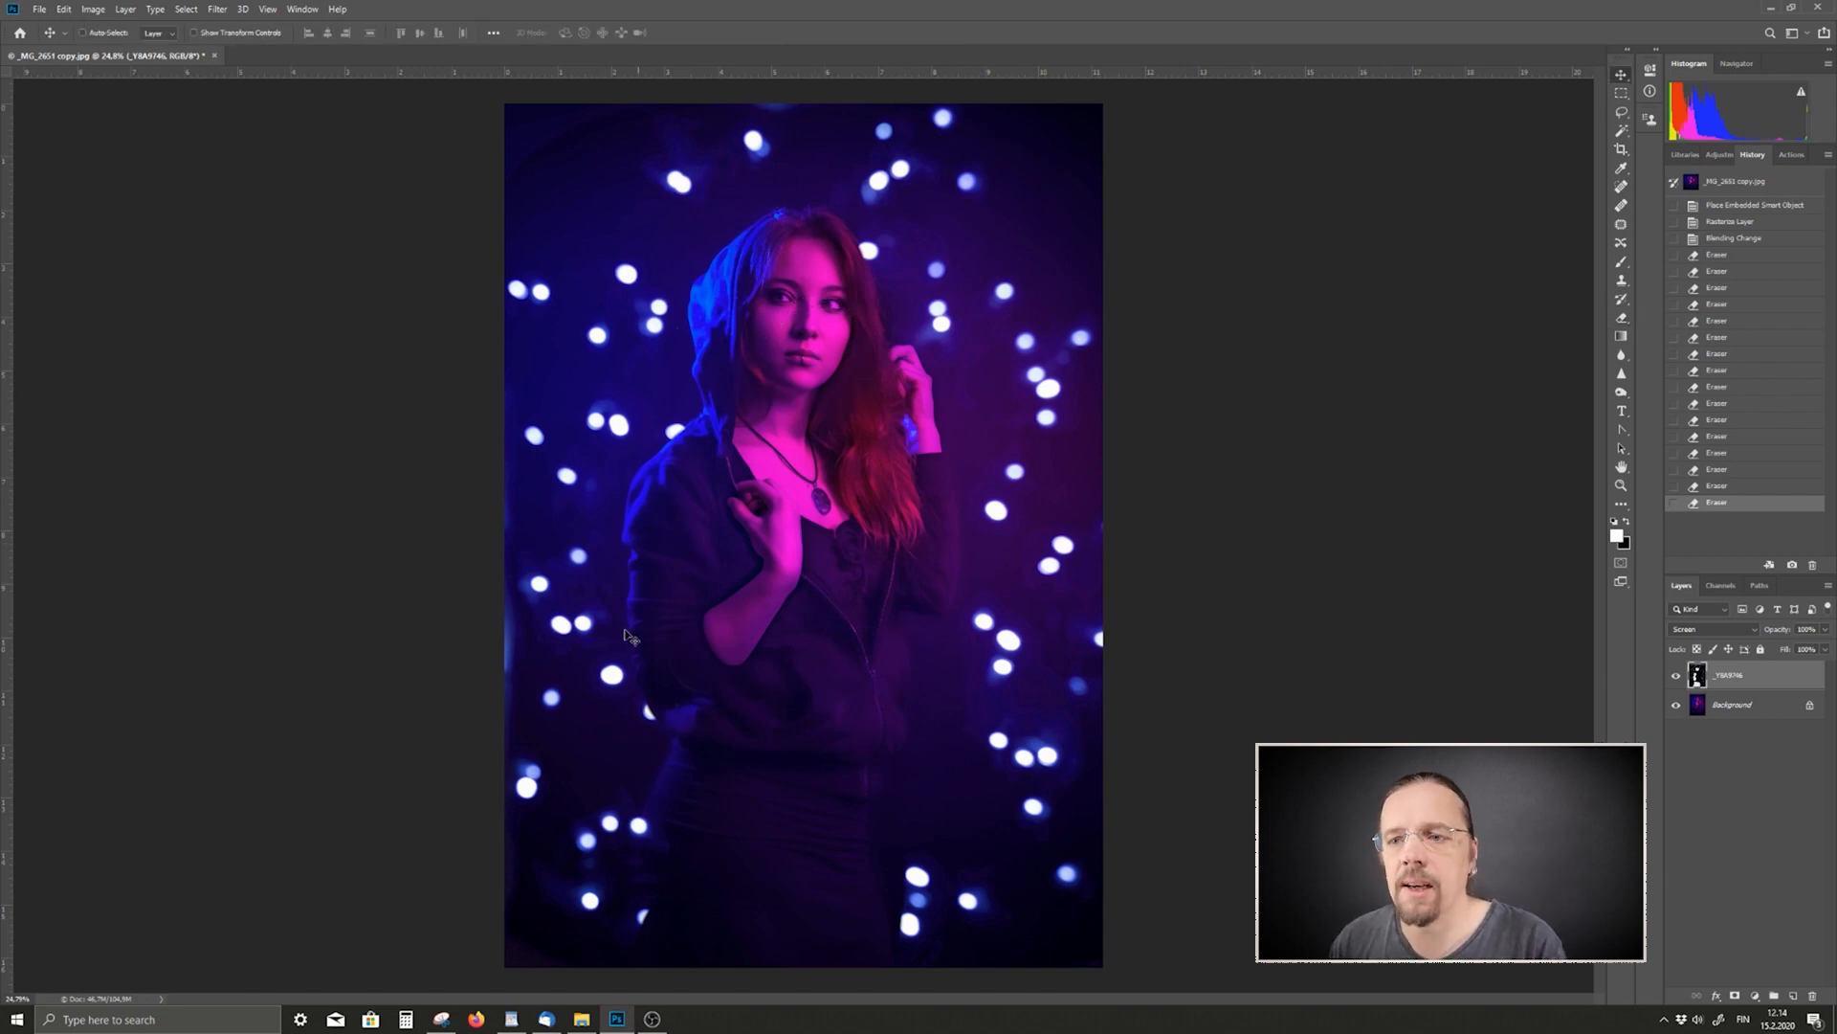
click(581, 1018)
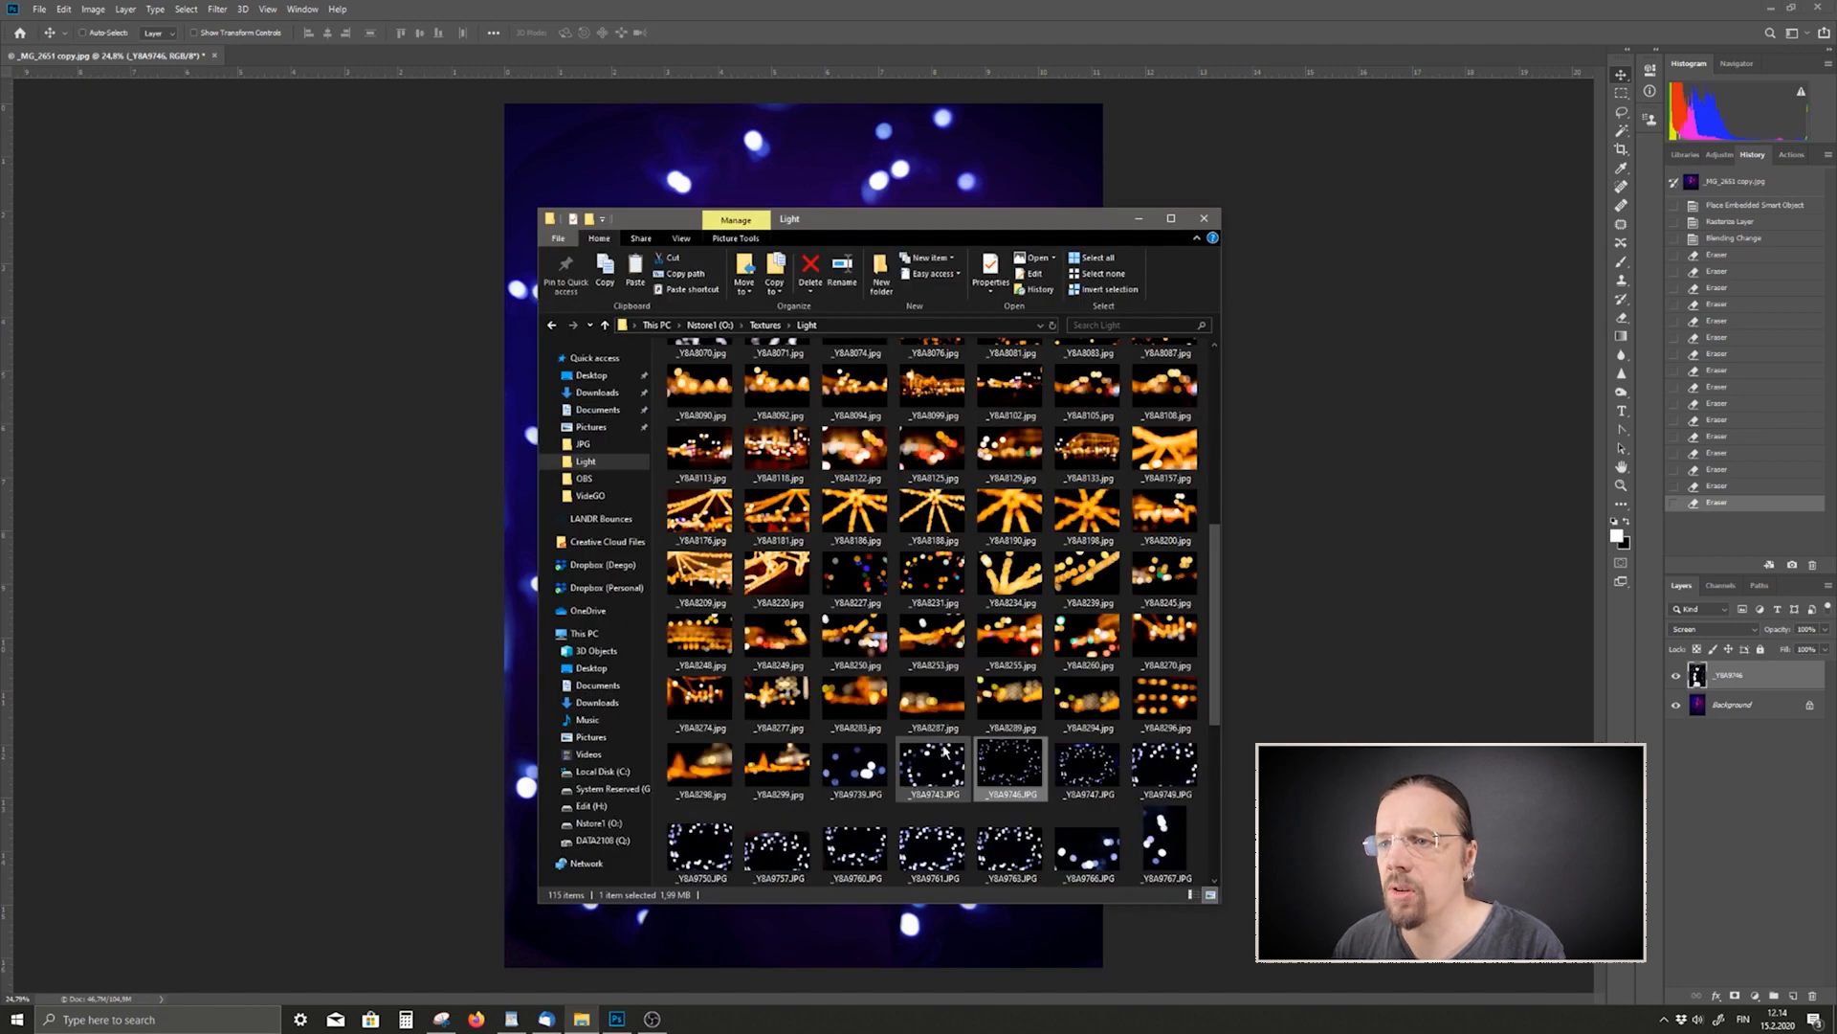
scroll(947, 756, down, 3)
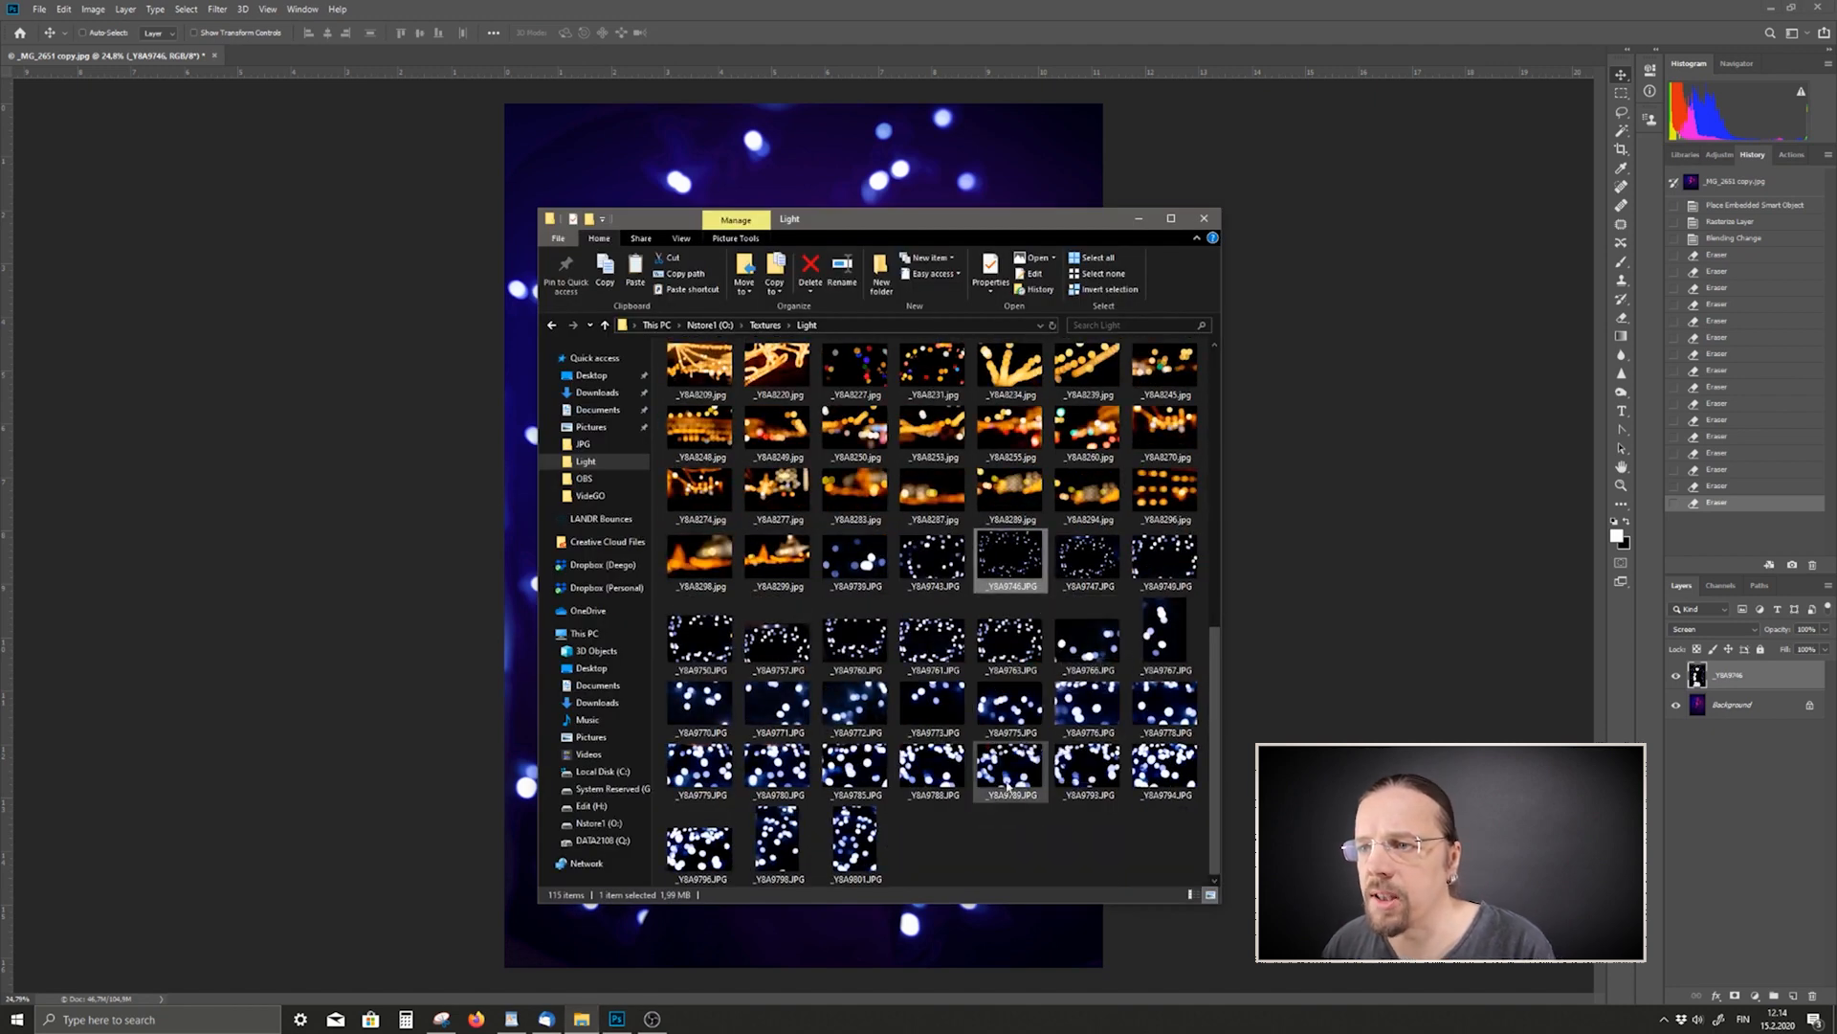
drag(1161, 707, 846, 610)
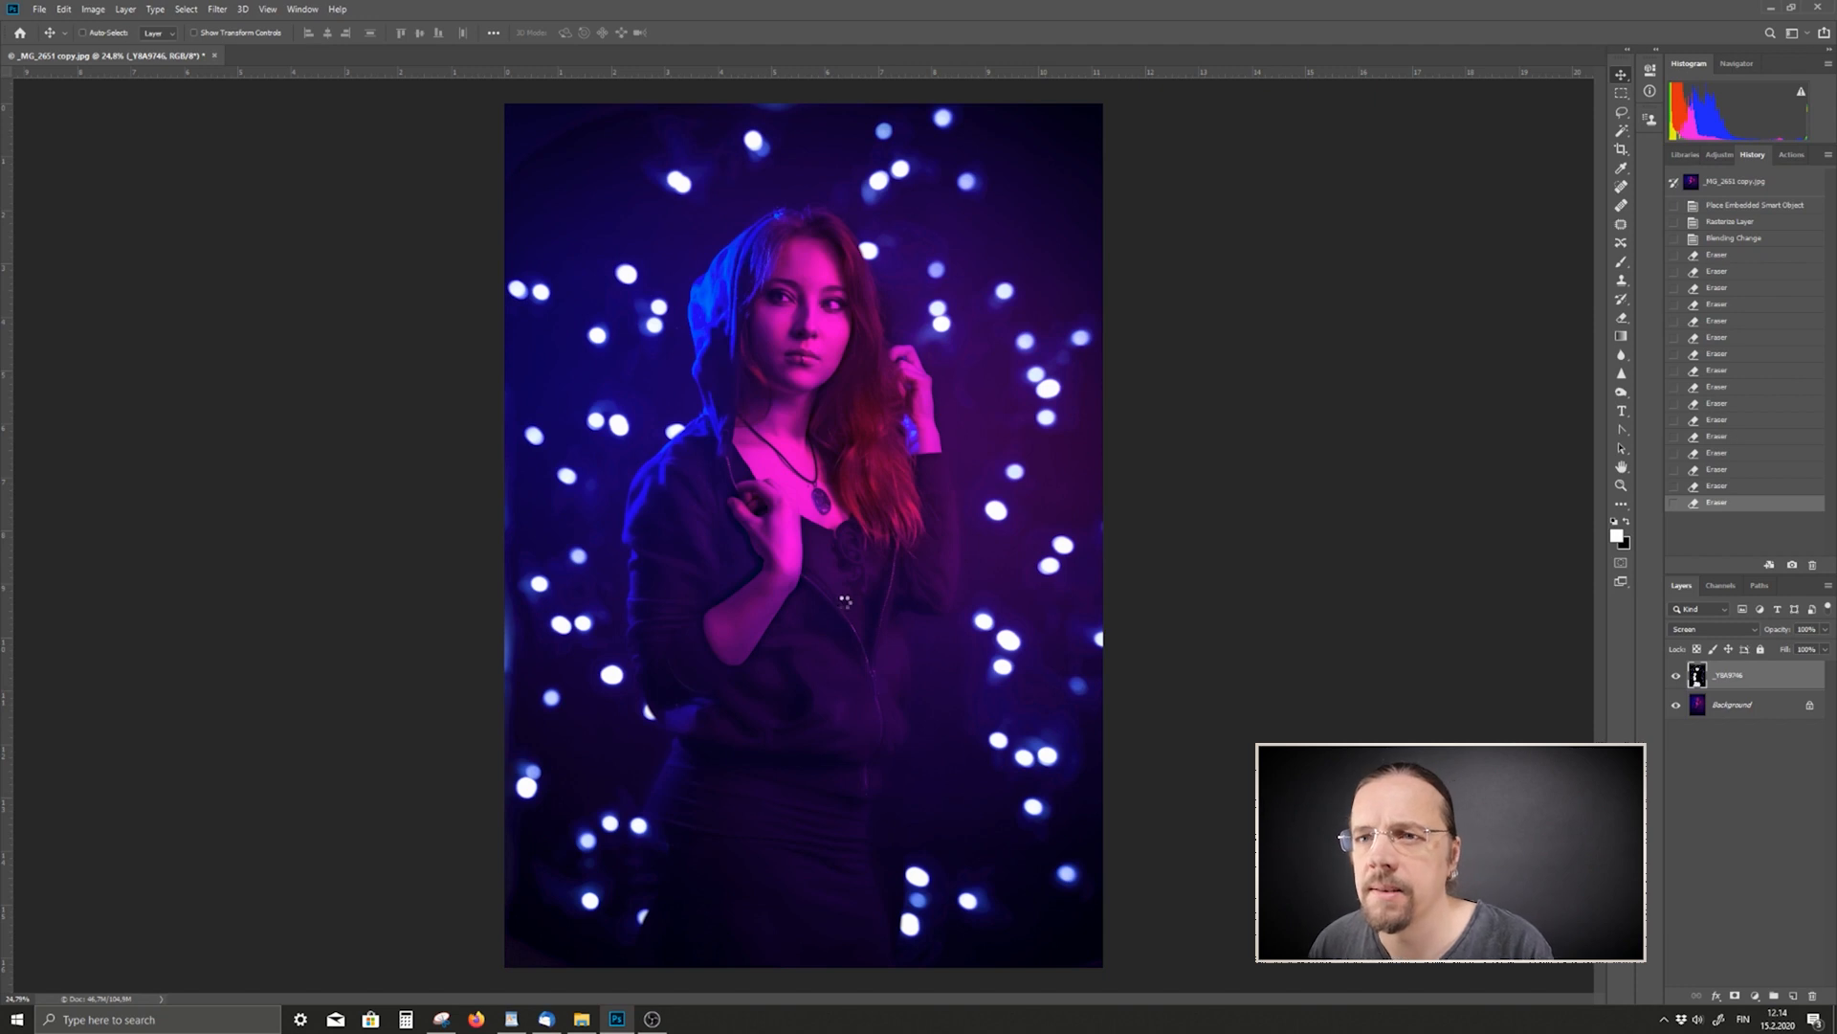
drag(845, 601, 846, 605)
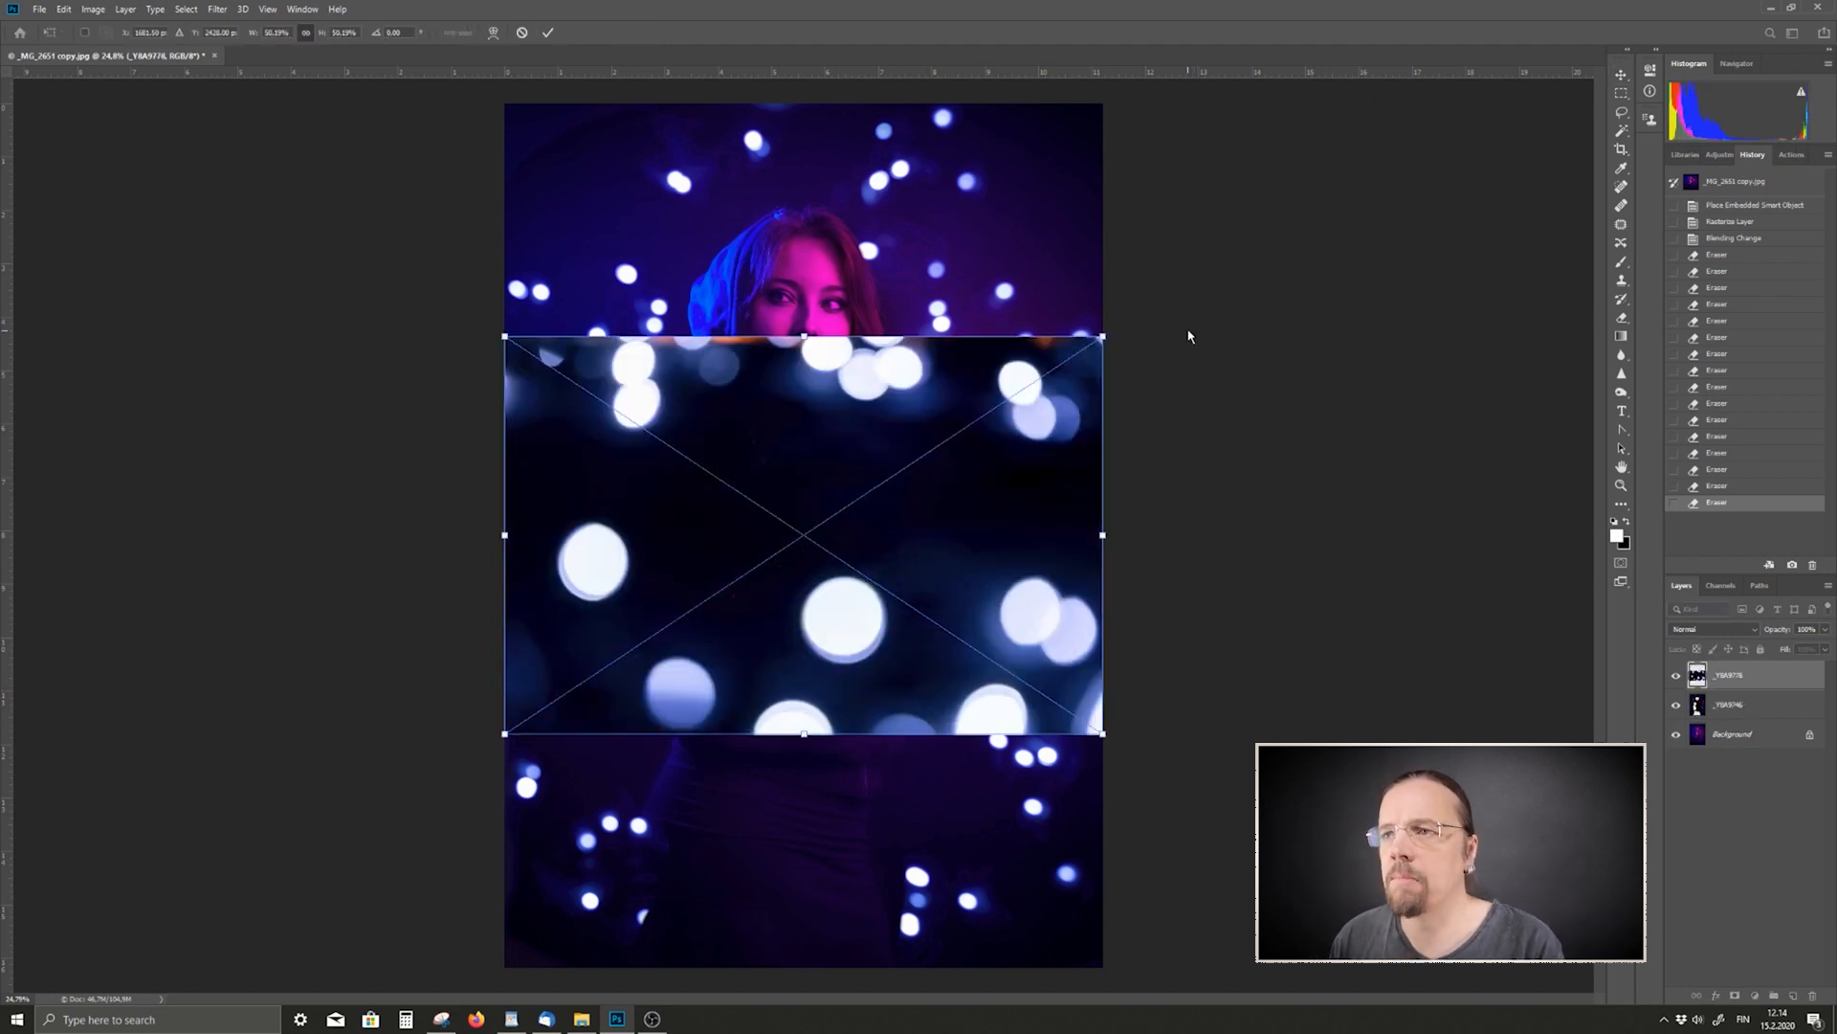
- Rotate the large bokeh image to -90 degrees and enlarge it to cover the whole canvas
drag(1131, 325, 607, 233)
drag(793, 357, 679, 210)
drag(883, 688, 1139, 978)
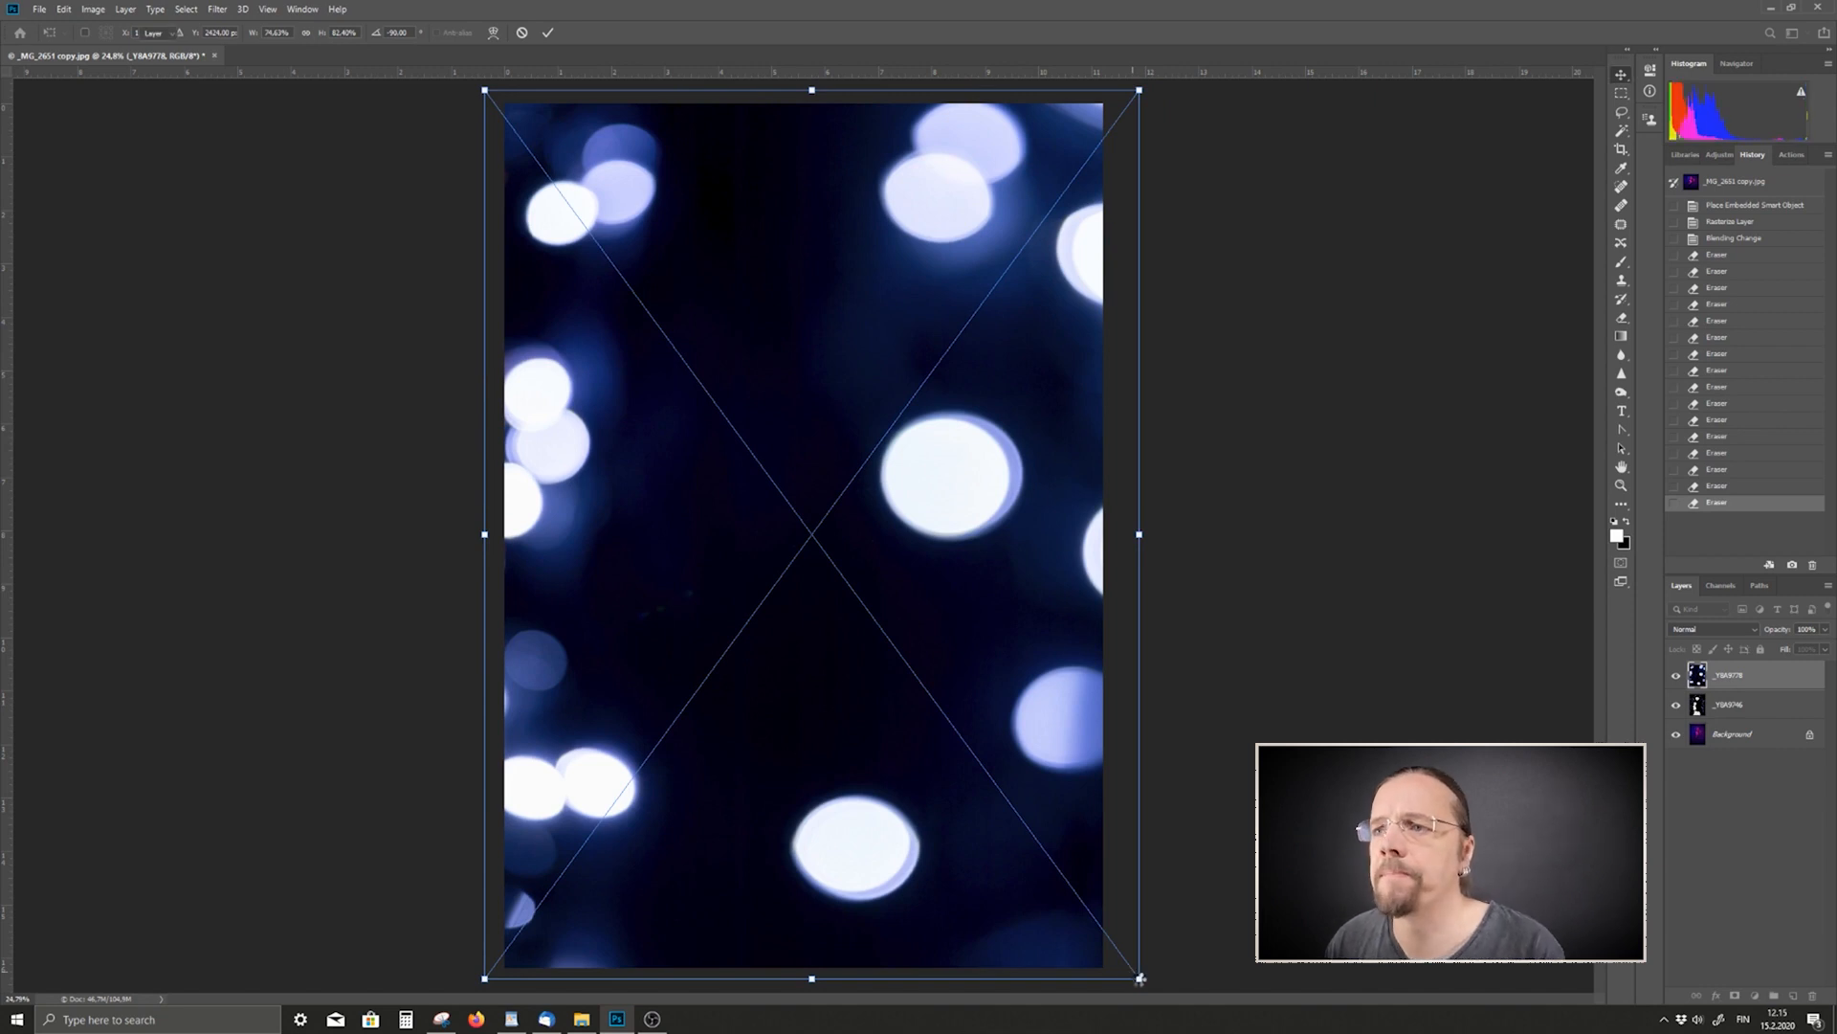
key(Return)
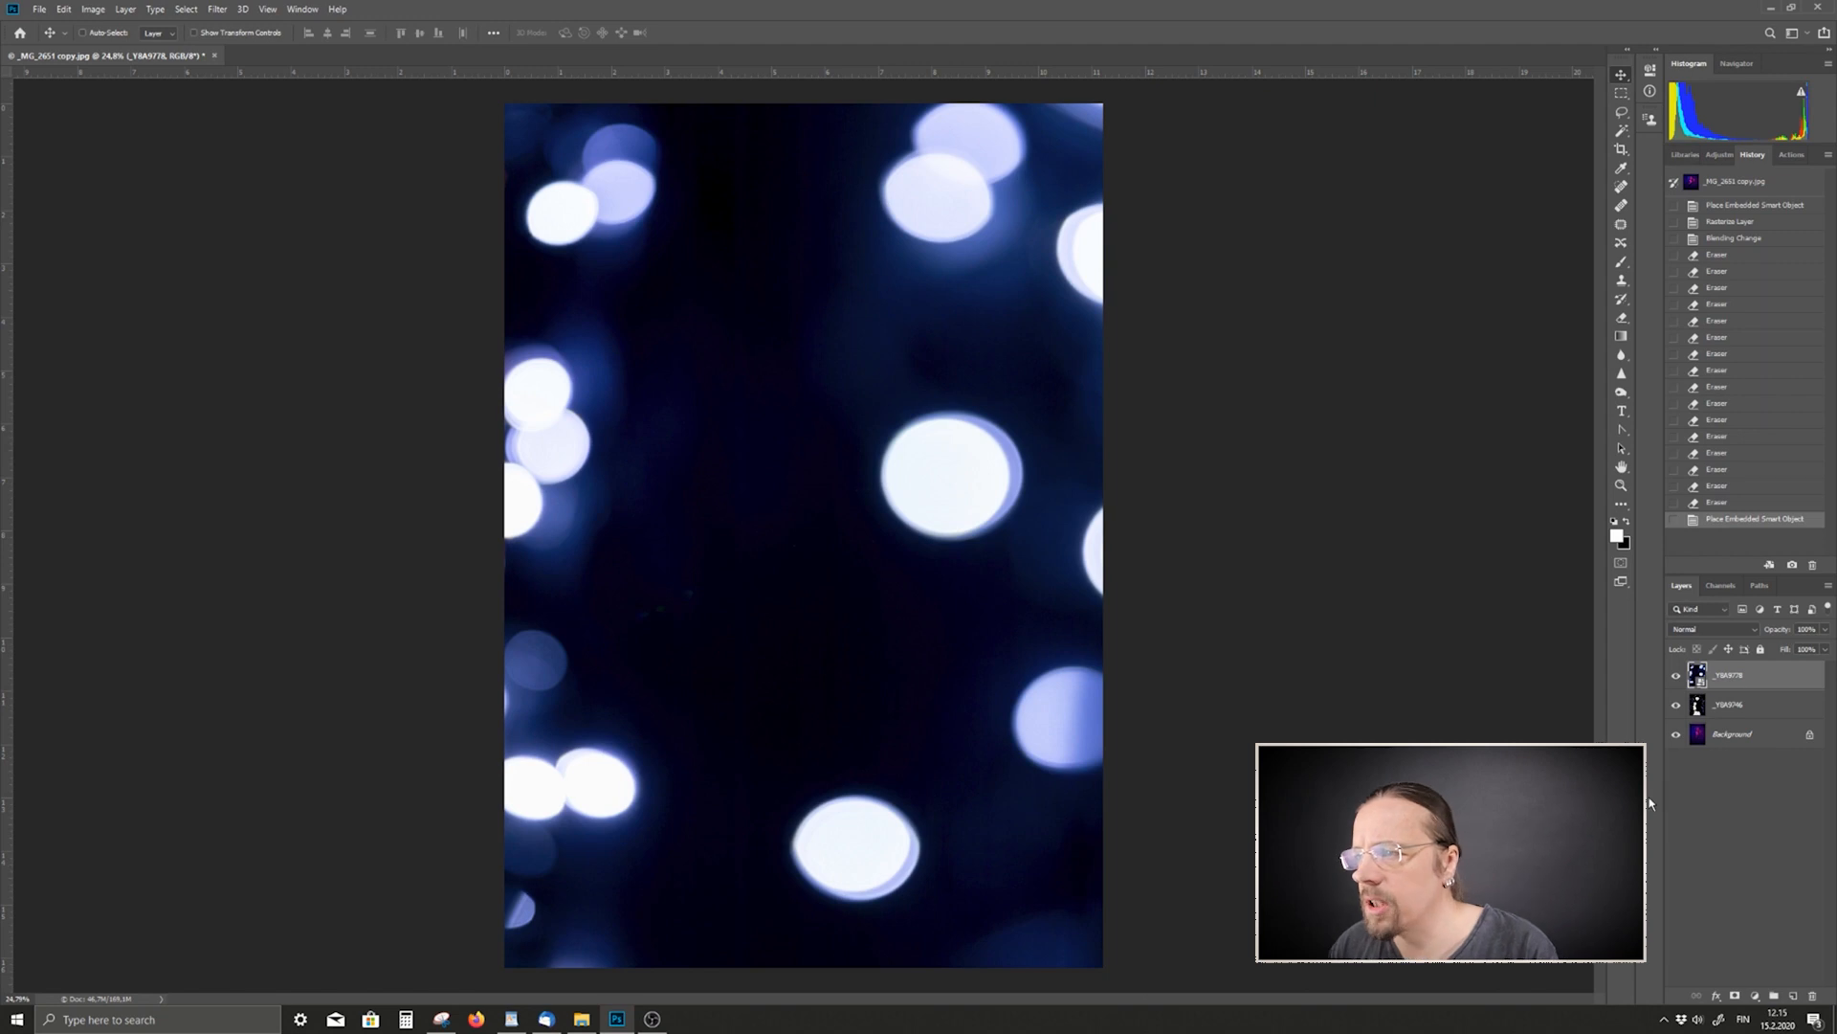
- Rasterize the _Y8A9778 layer and set its blend mode to Screen
right_click(1752, 685)
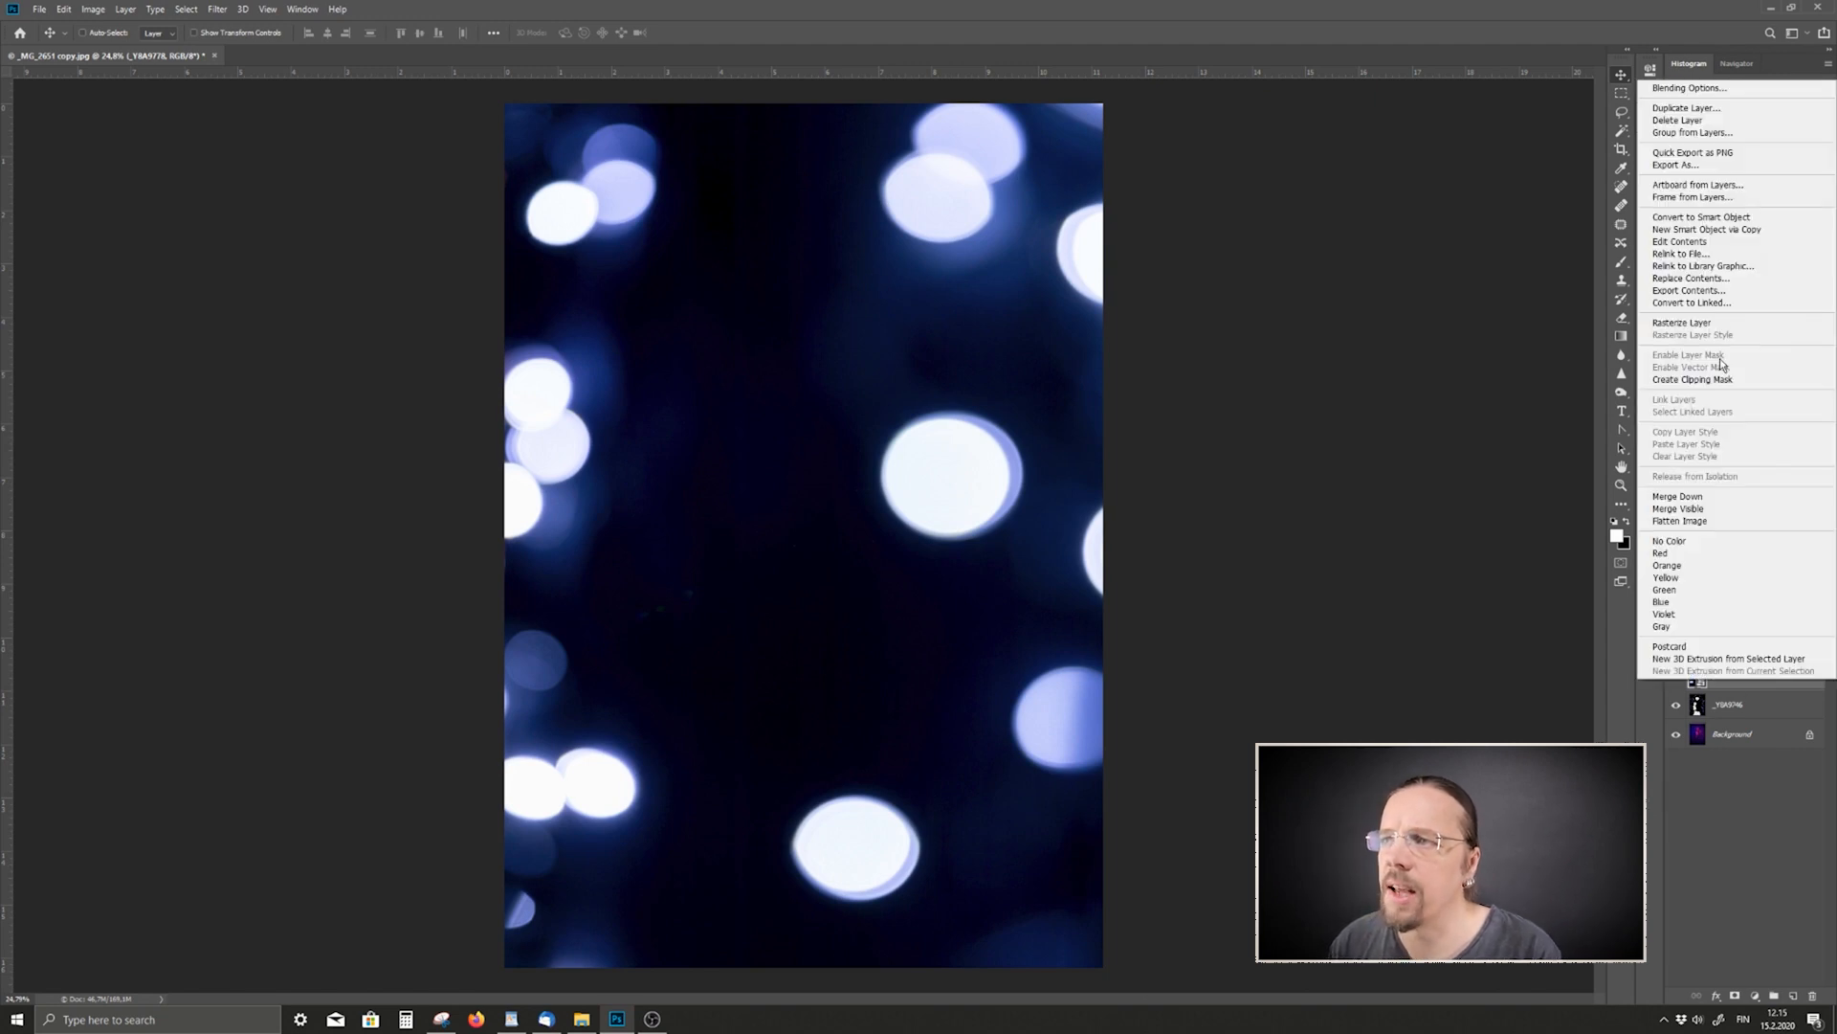
click(1696, 323)
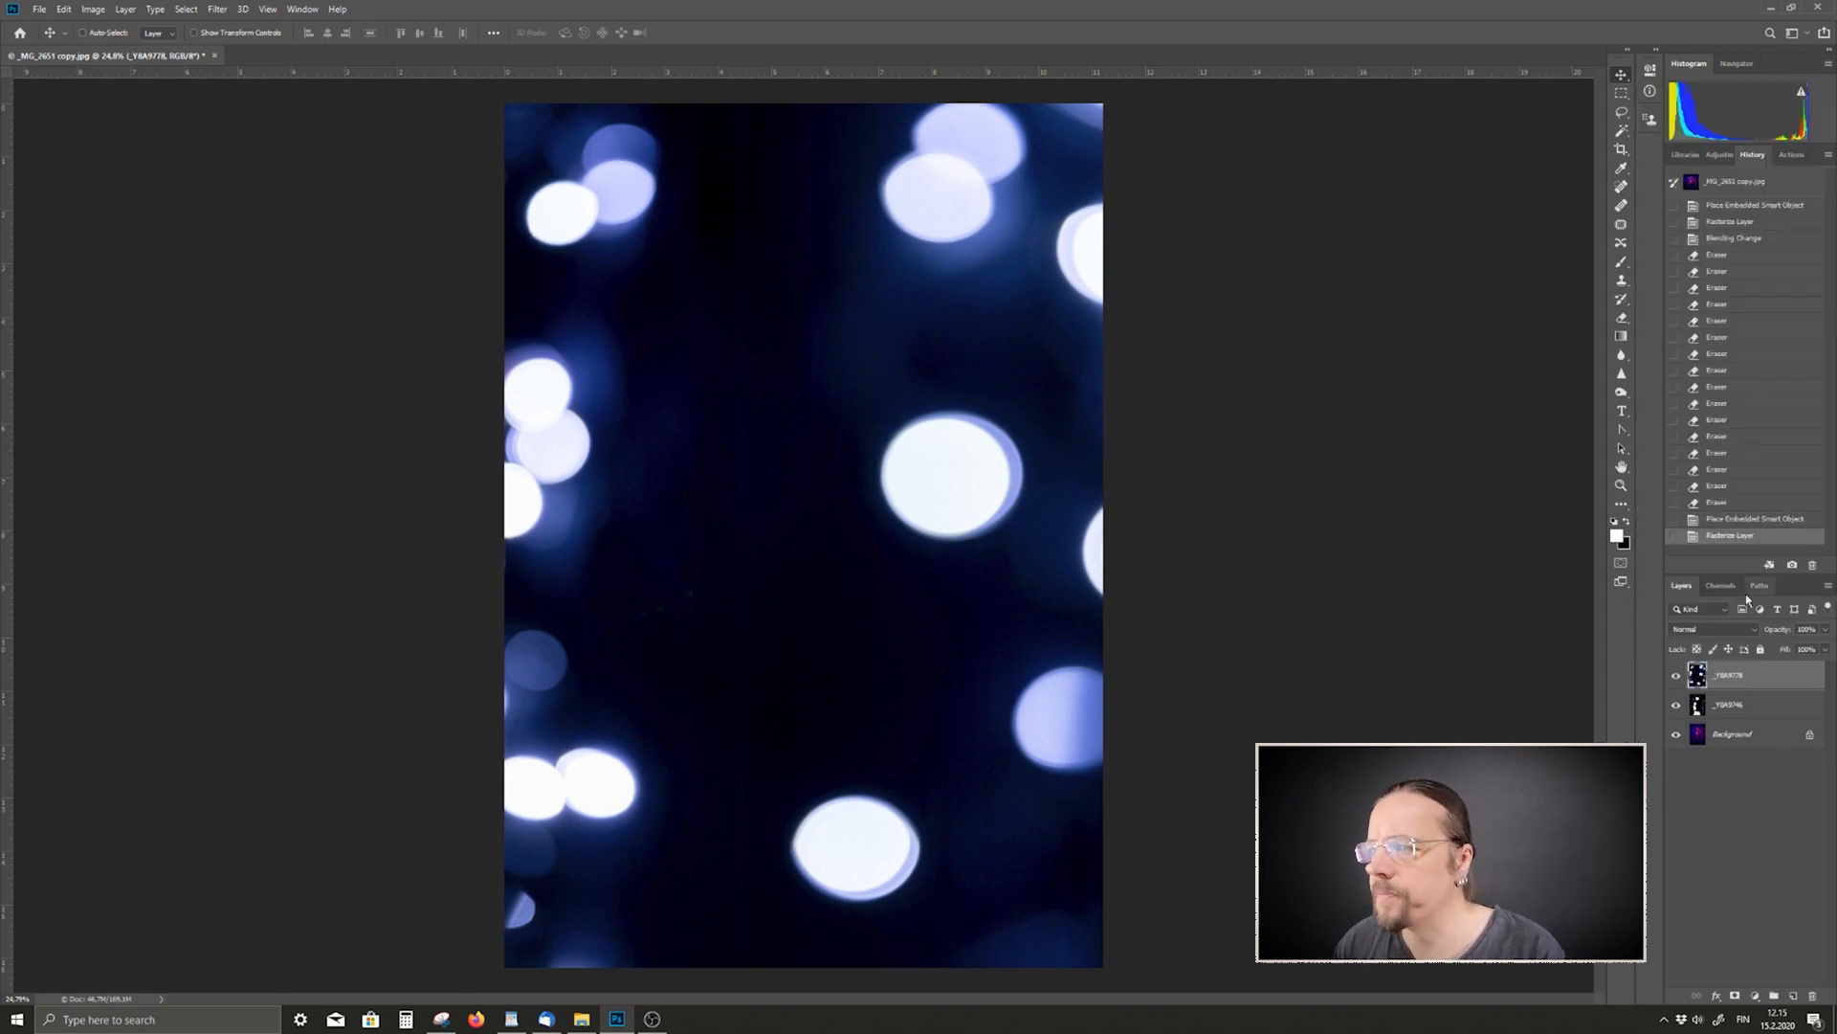
click(1748, 630)
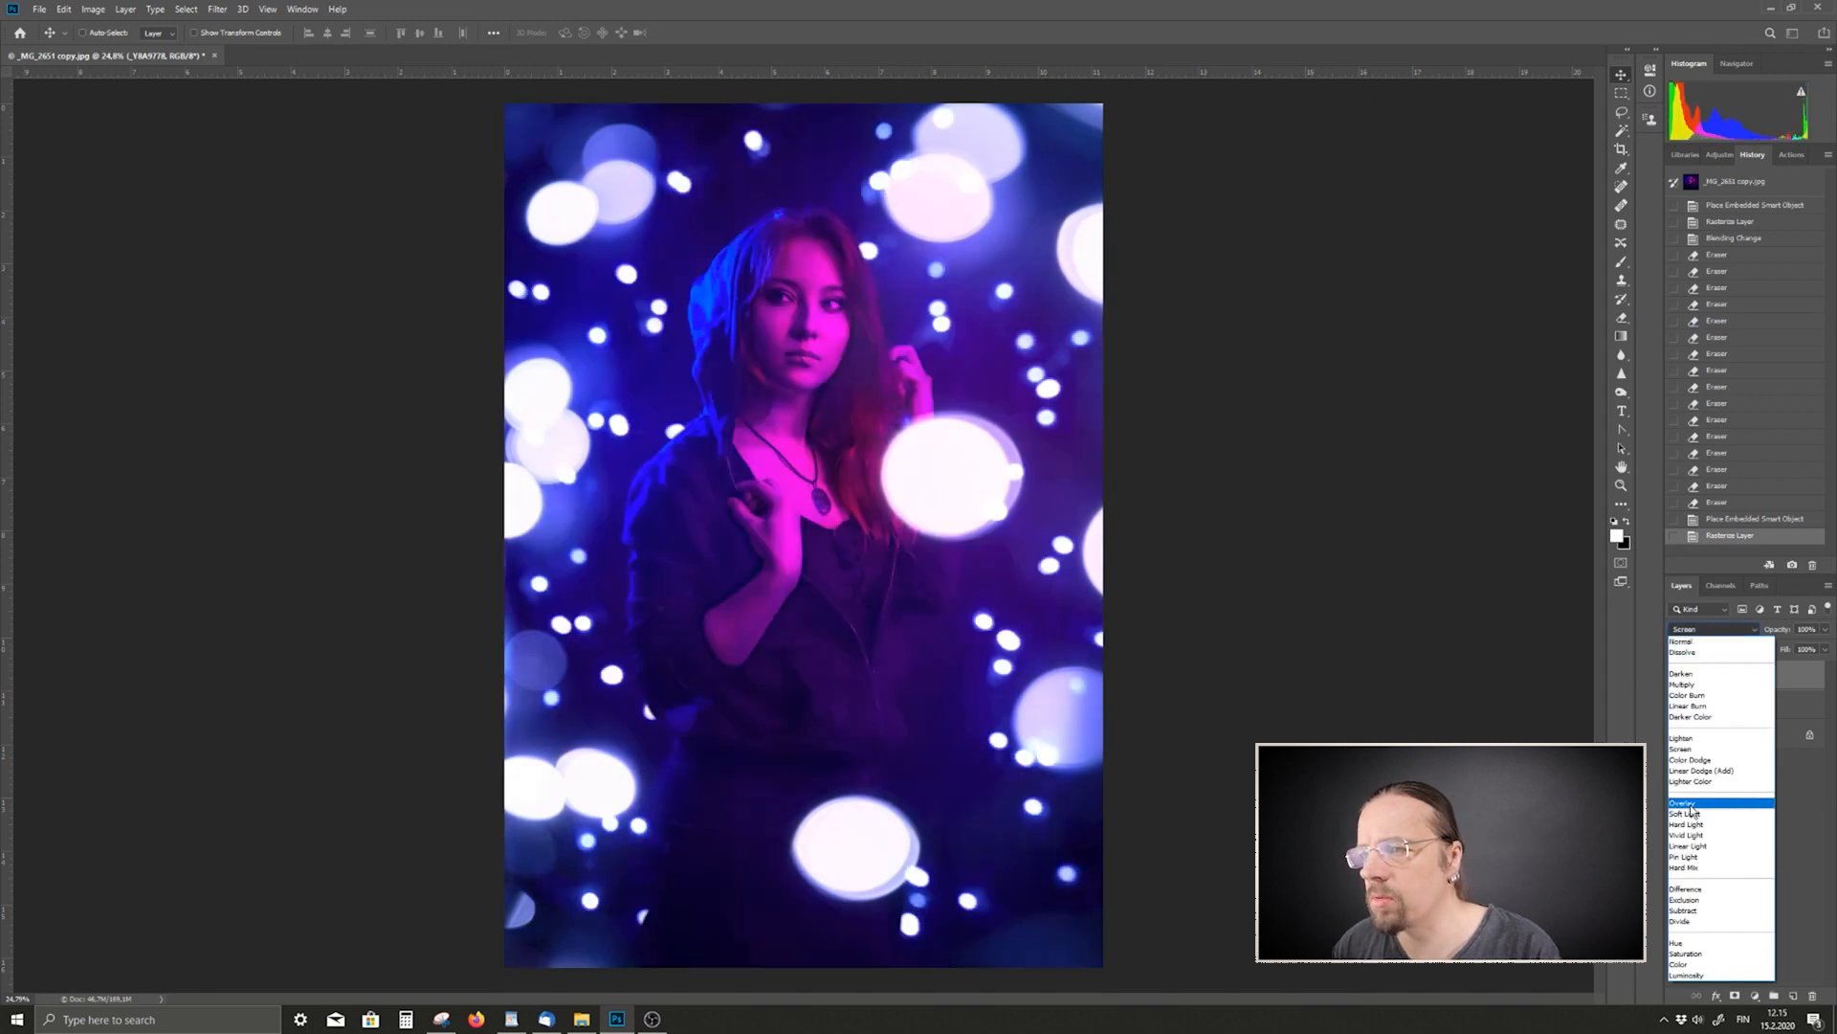
click(1686, 750)
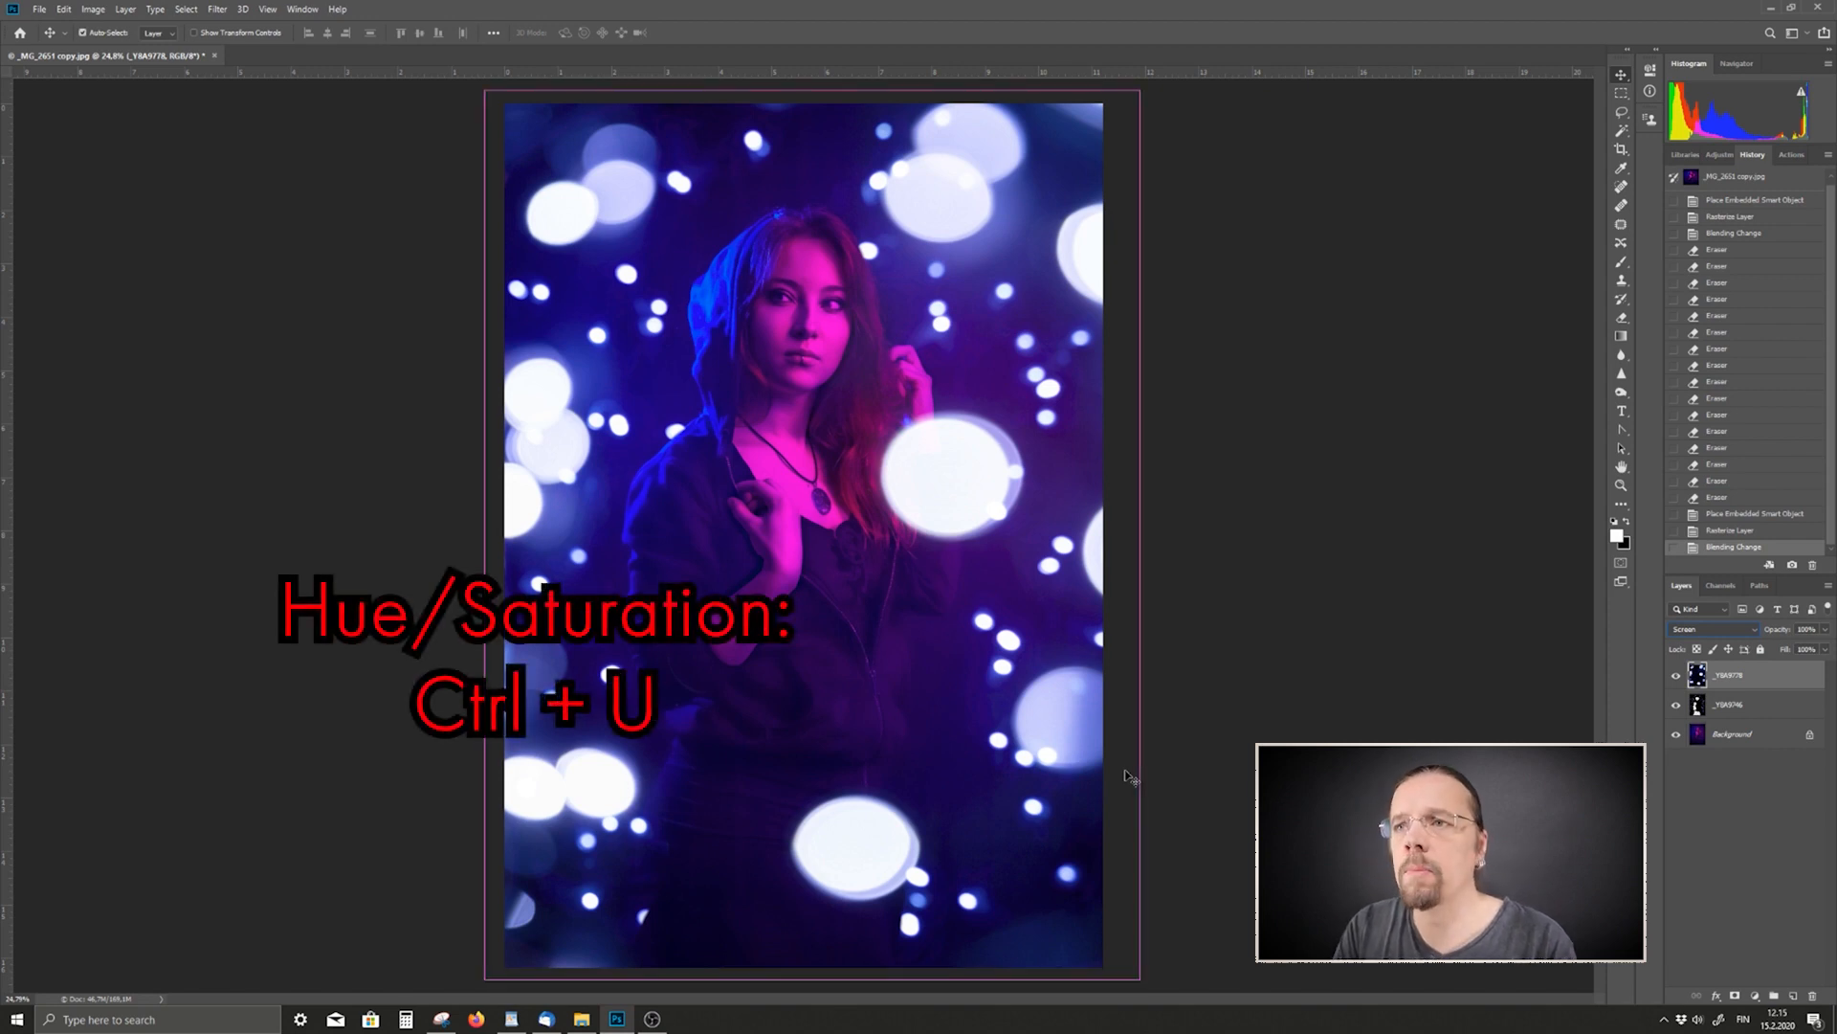
- Colorize the _Y8A9778 layer pink with Hue/Saturation: hue 299, saturation 46, lightness -20
key(ctrl+u)
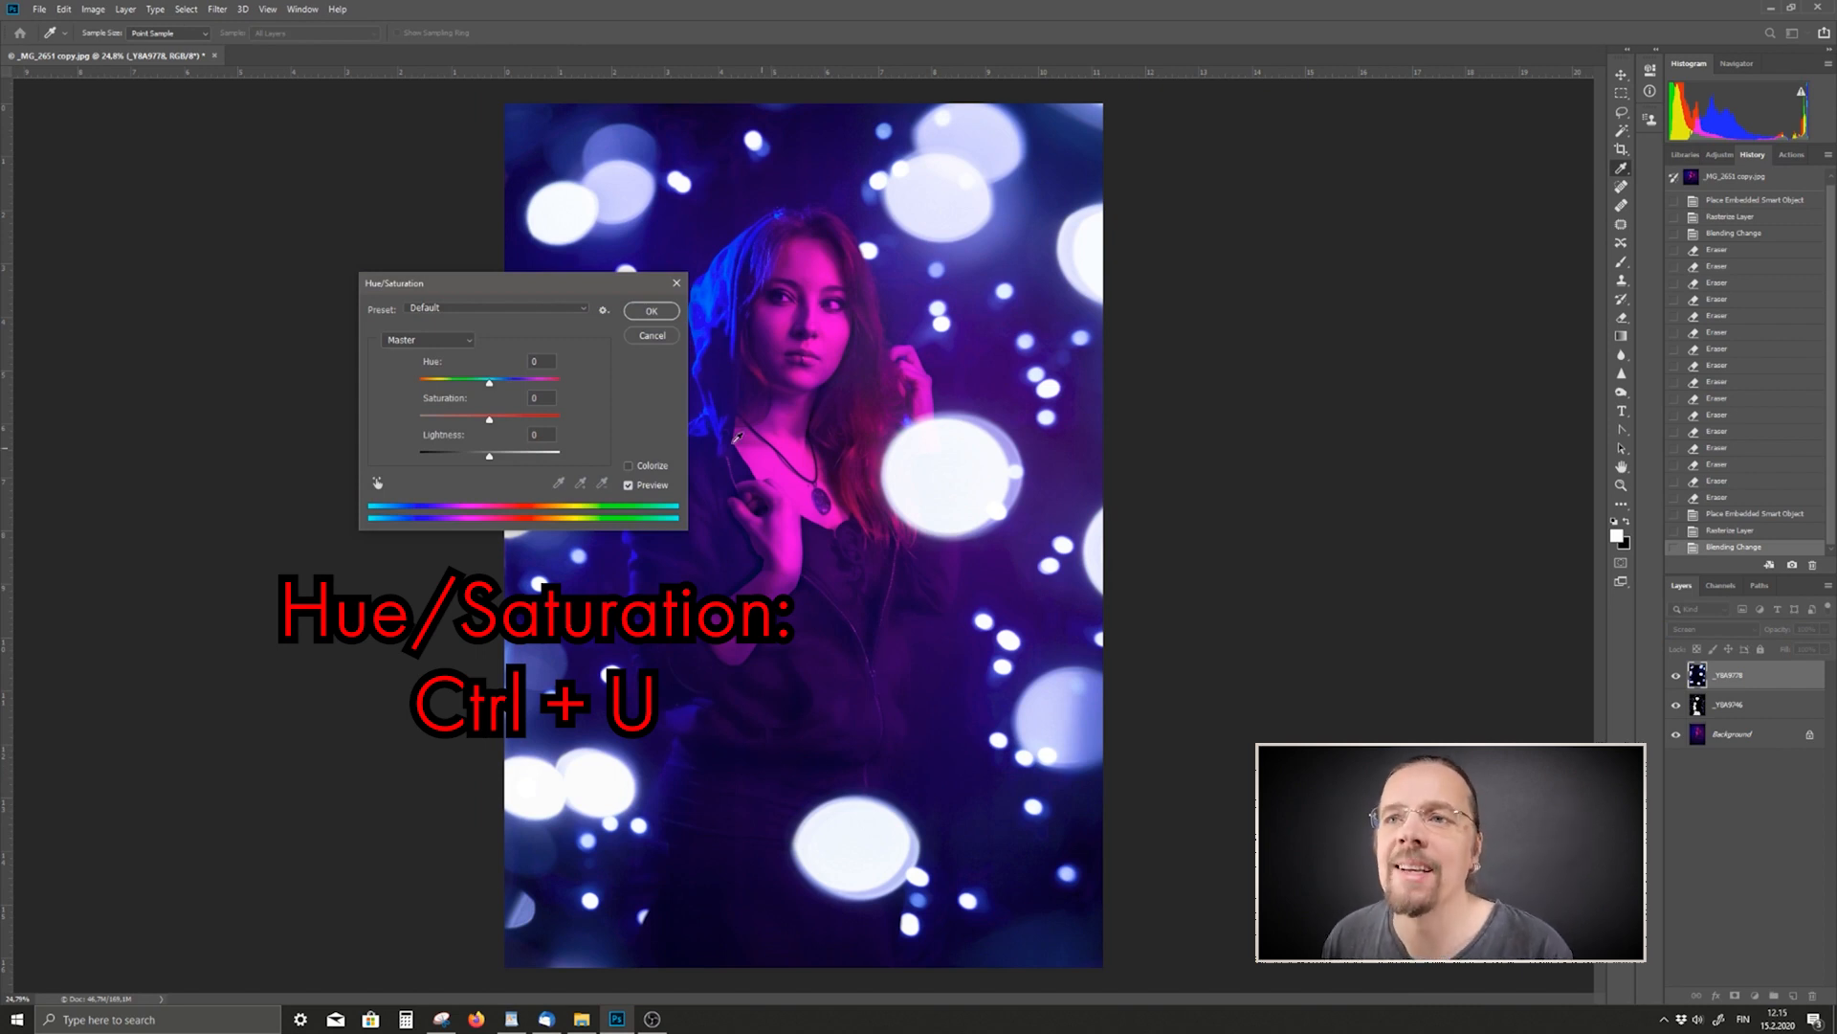
click(629, 466)
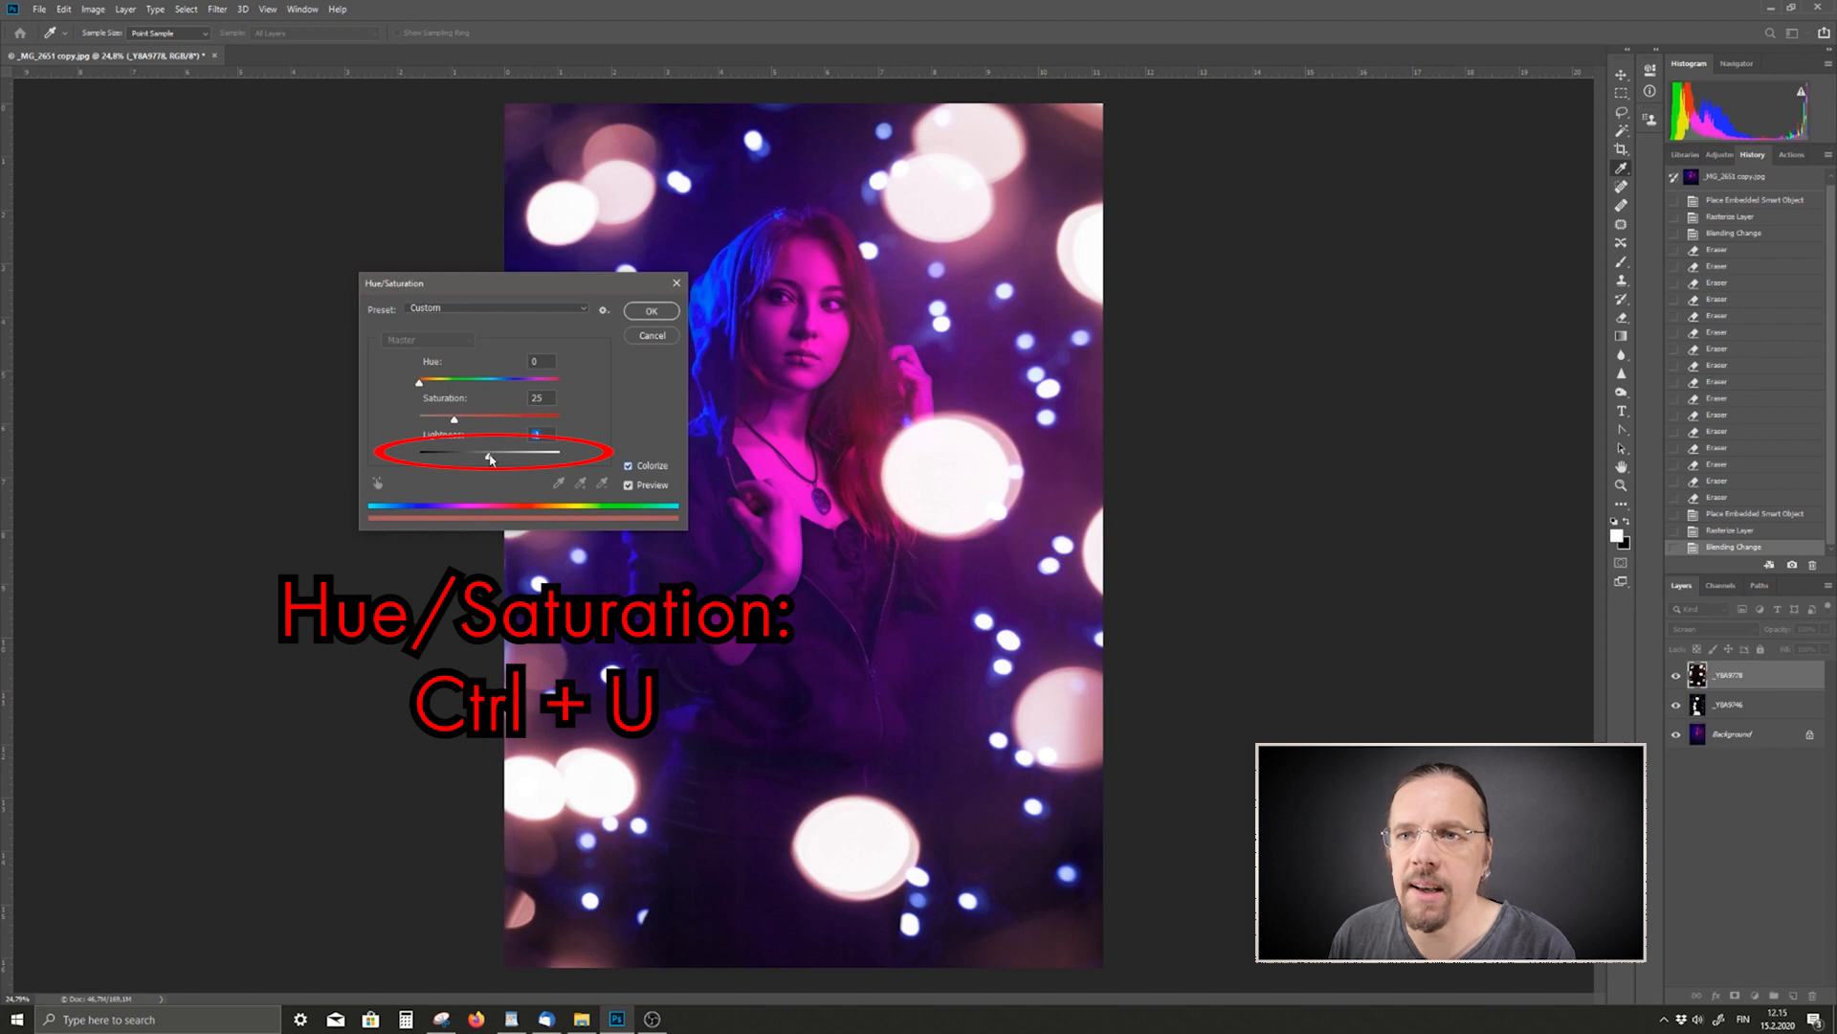
drag(489, 460, 472, 461)
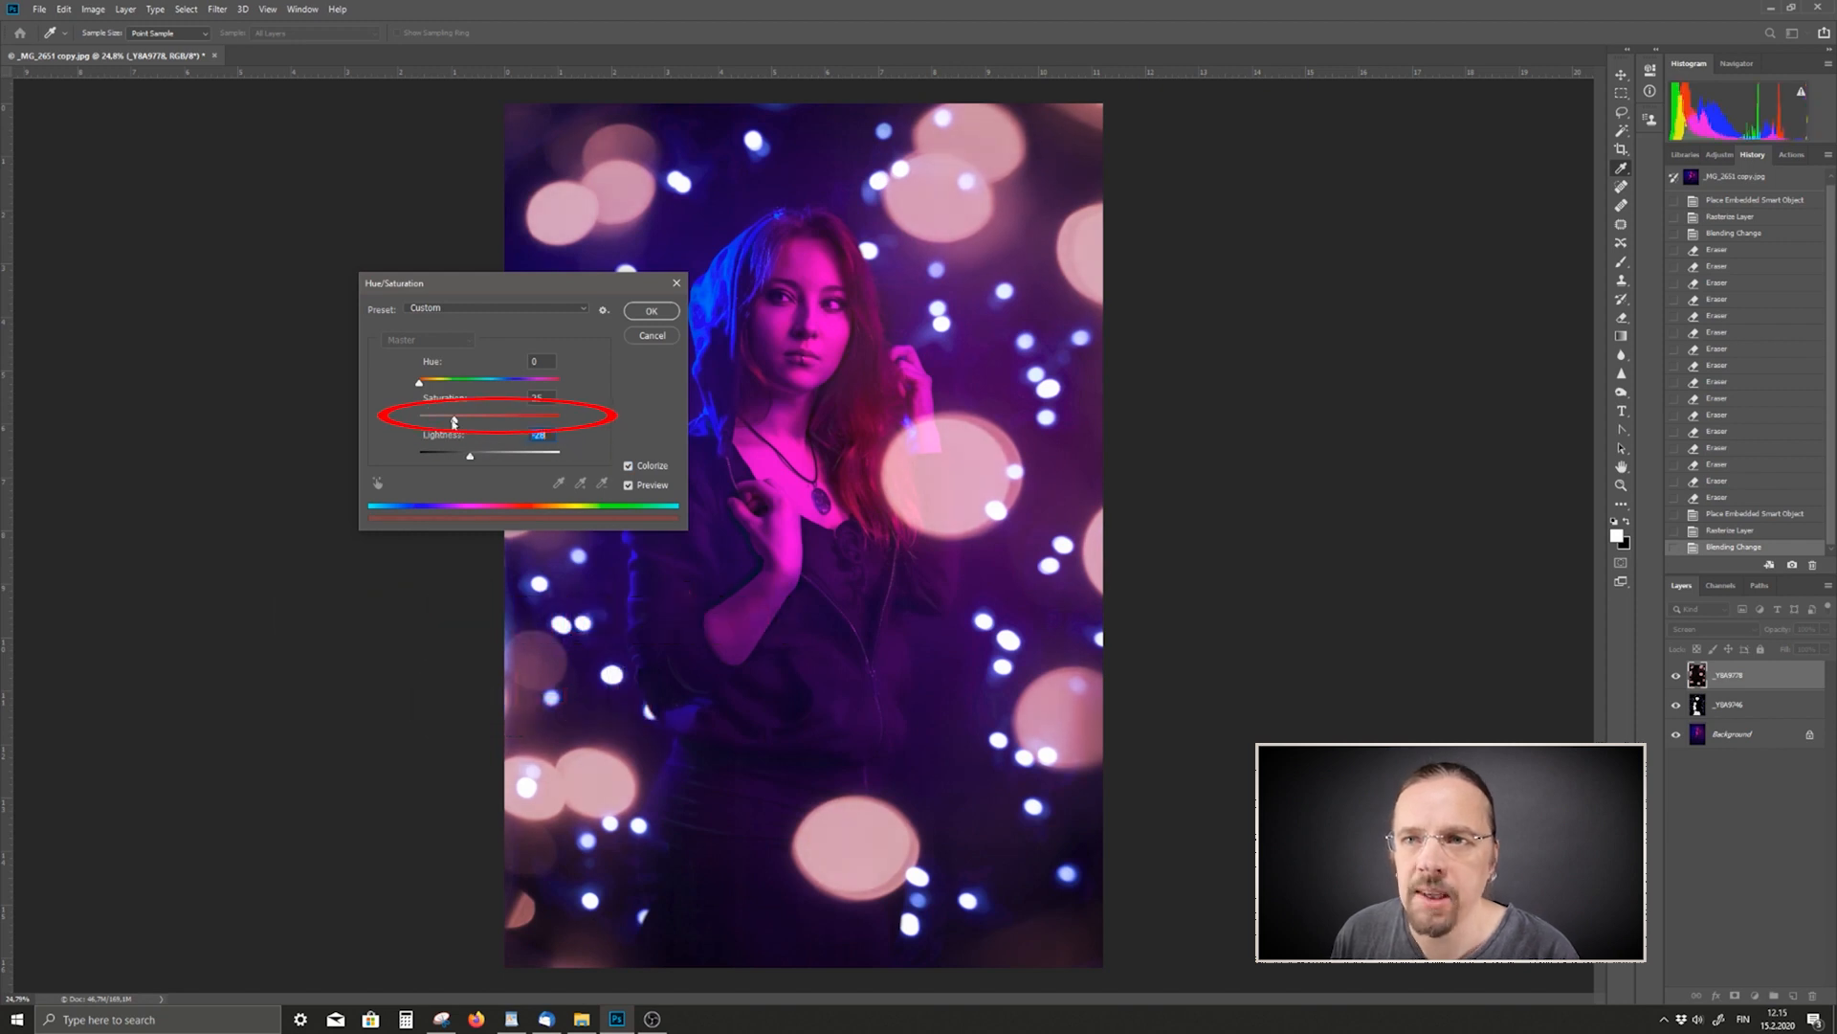
drag(458, 421, 501, 428)
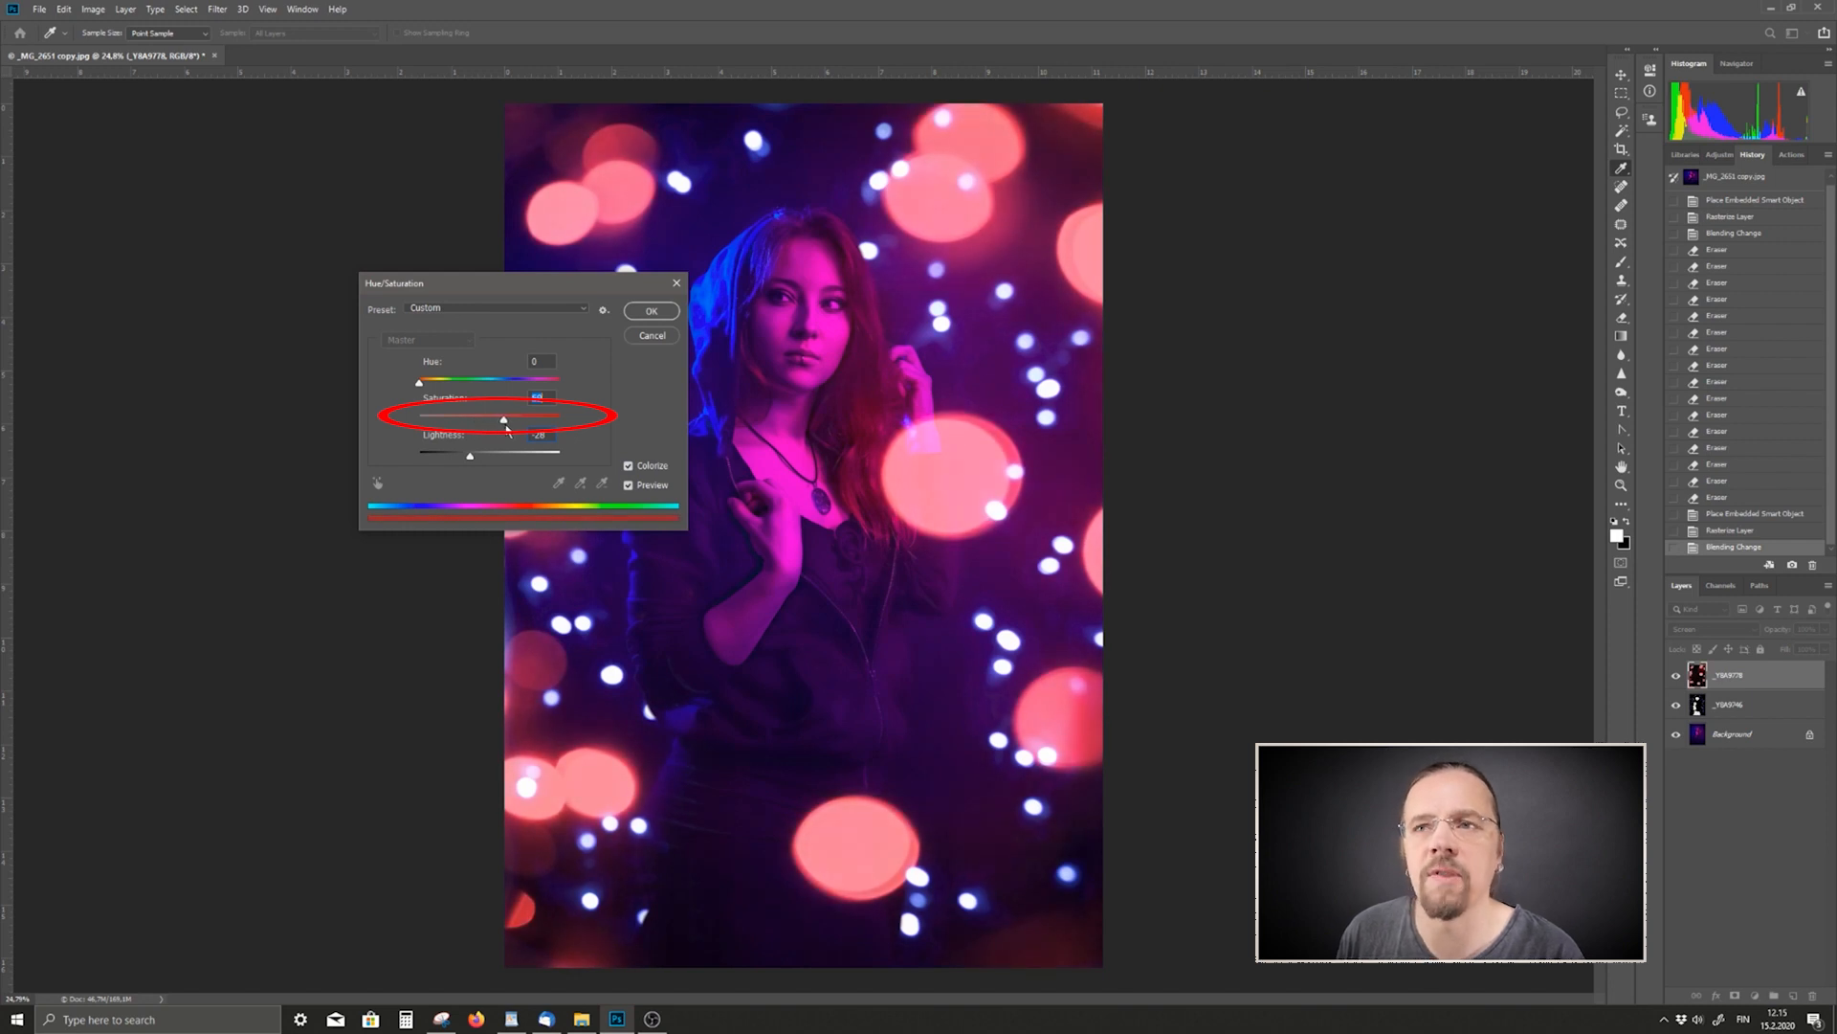
drag(497, 431, 500, 434)
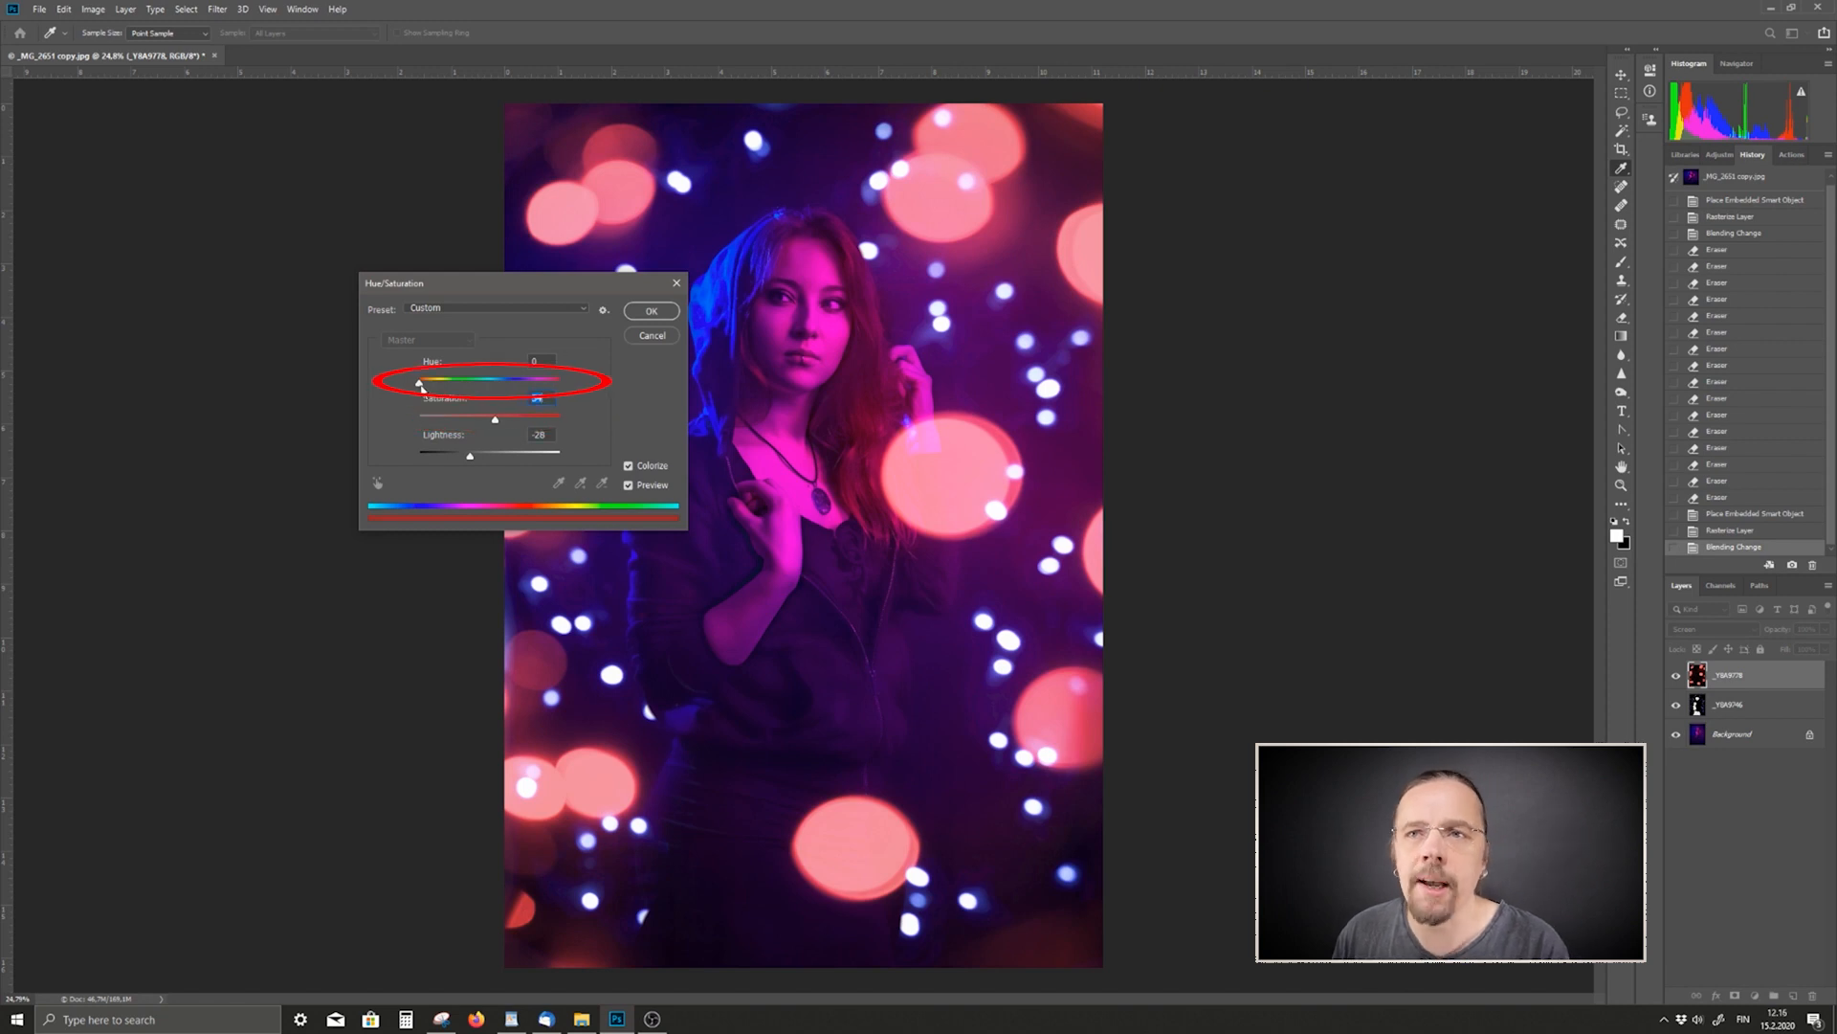
drag(421, 387, 546, 412)
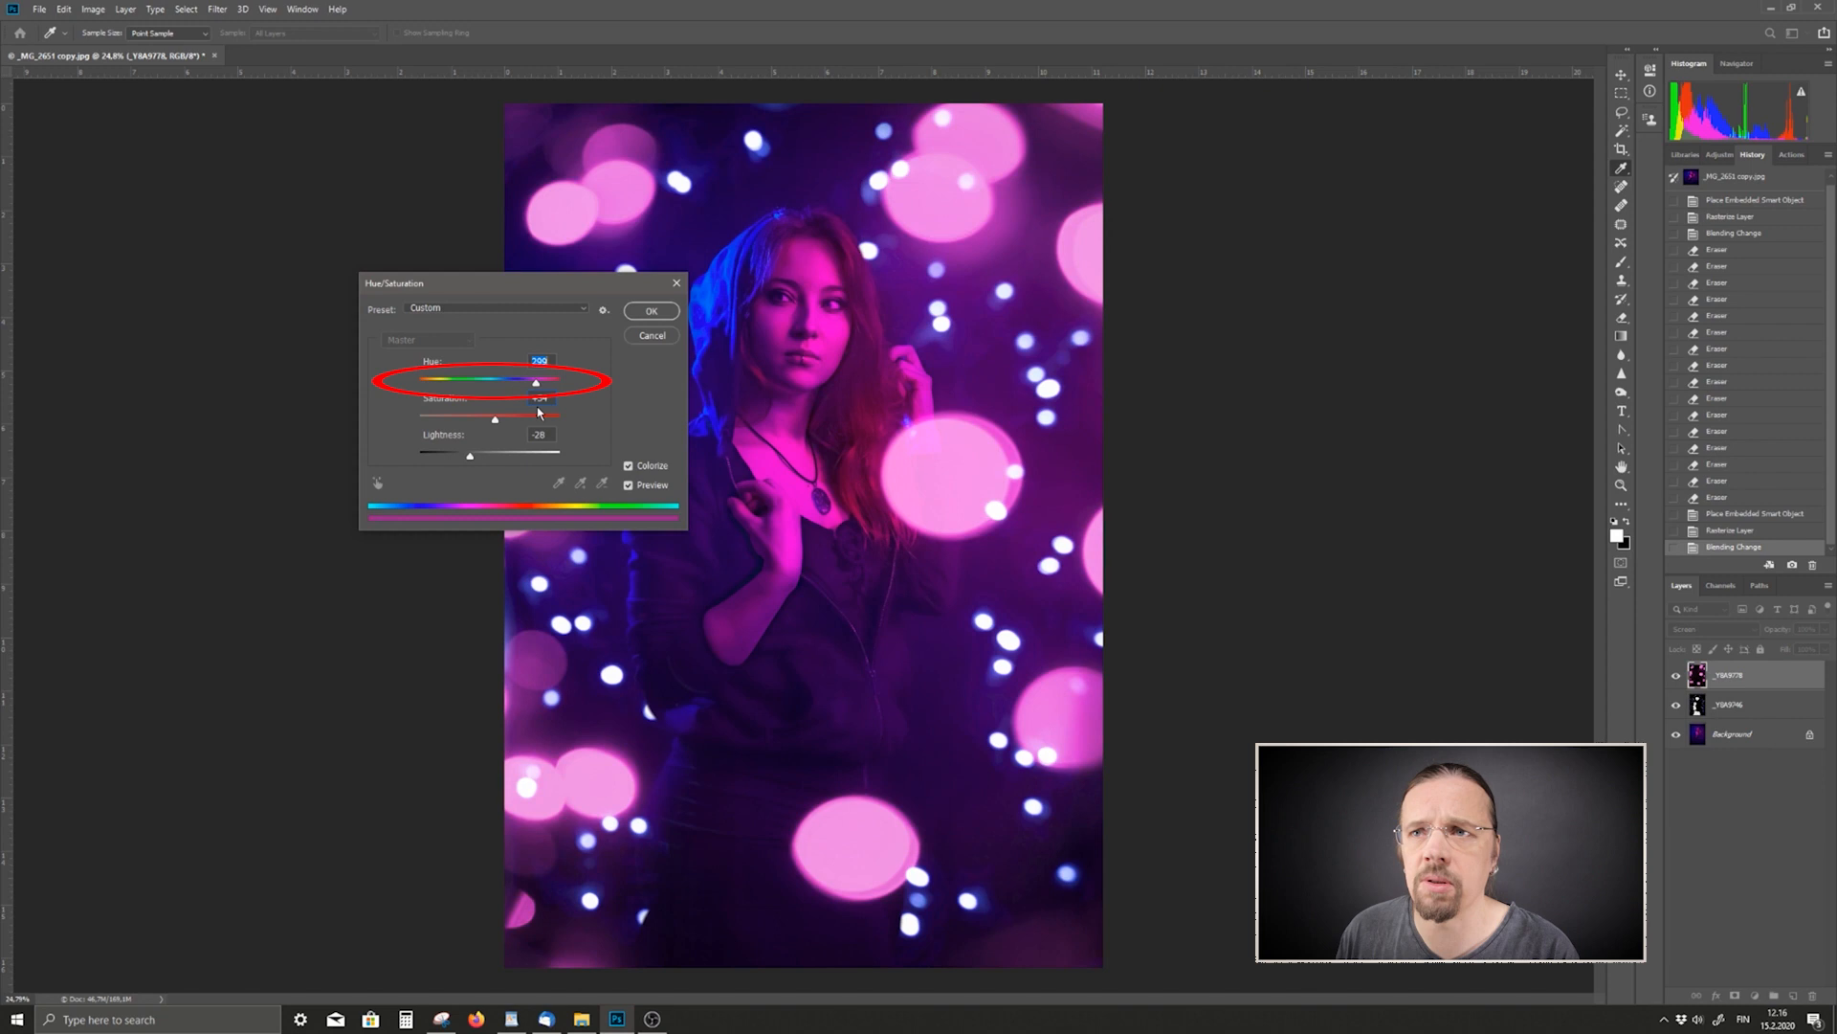
drag(496, 425, 477, 459)
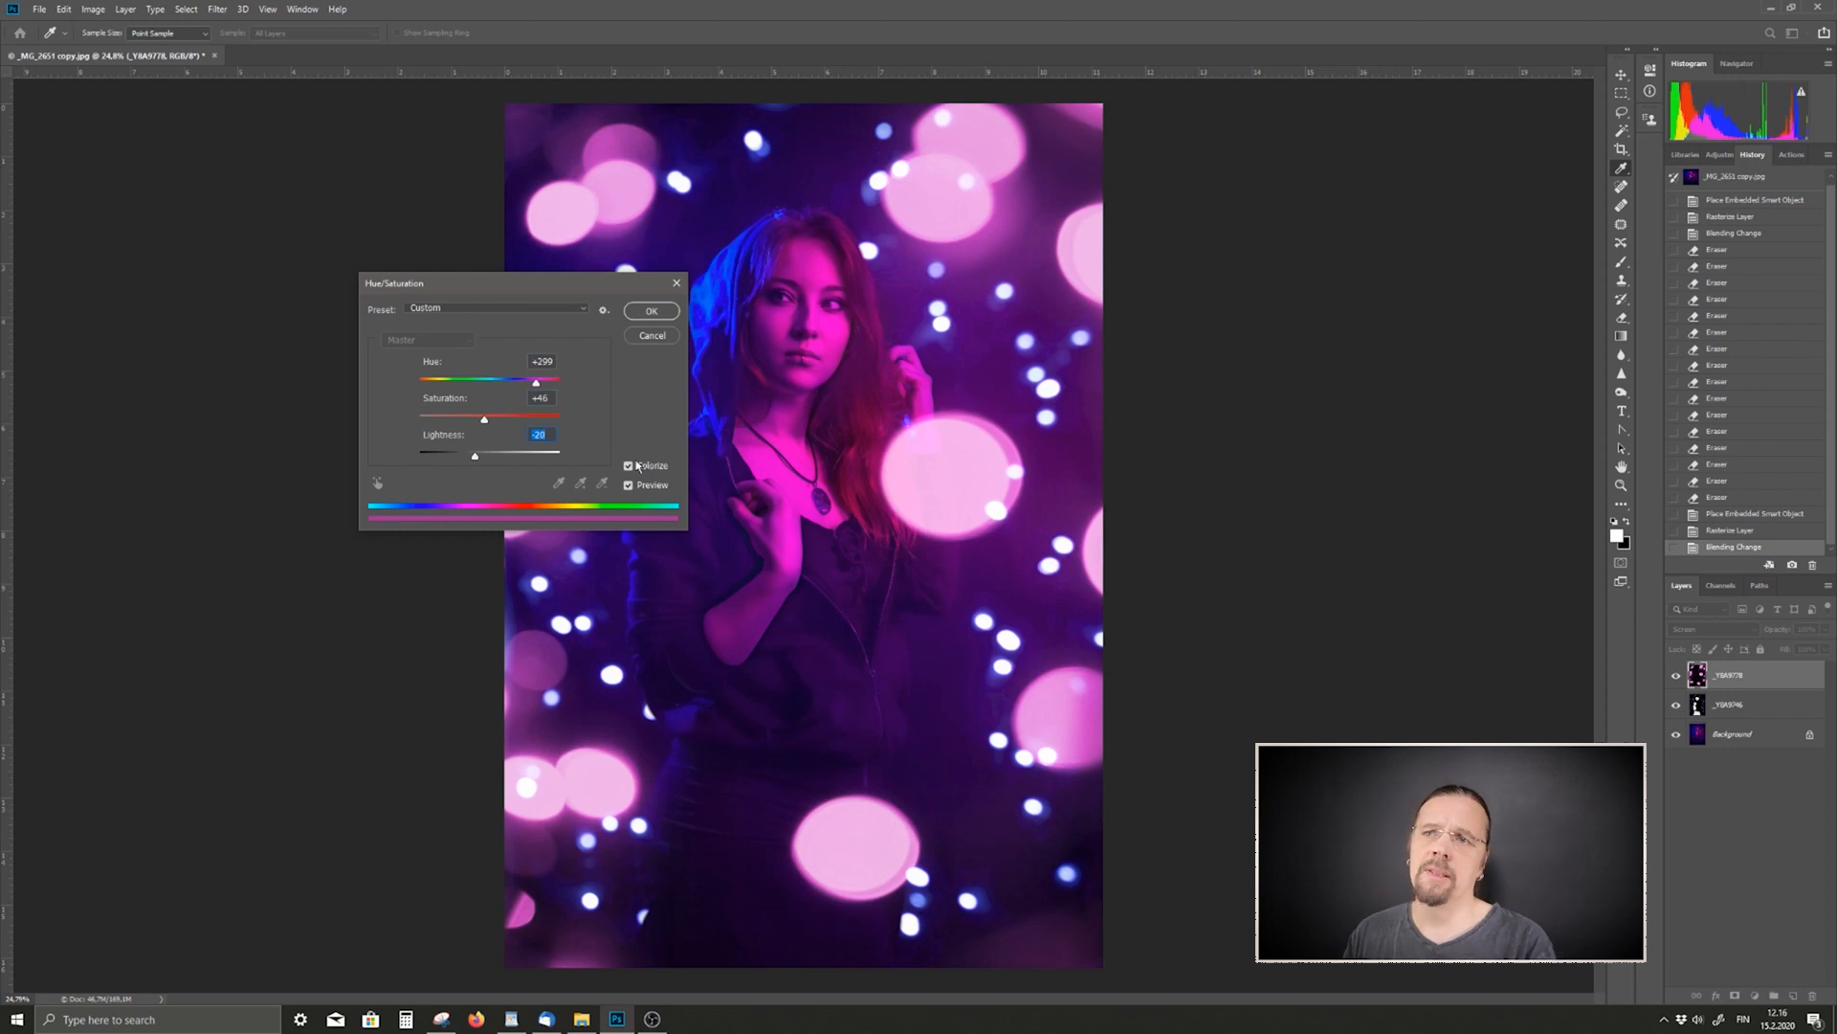
click(652, 314)
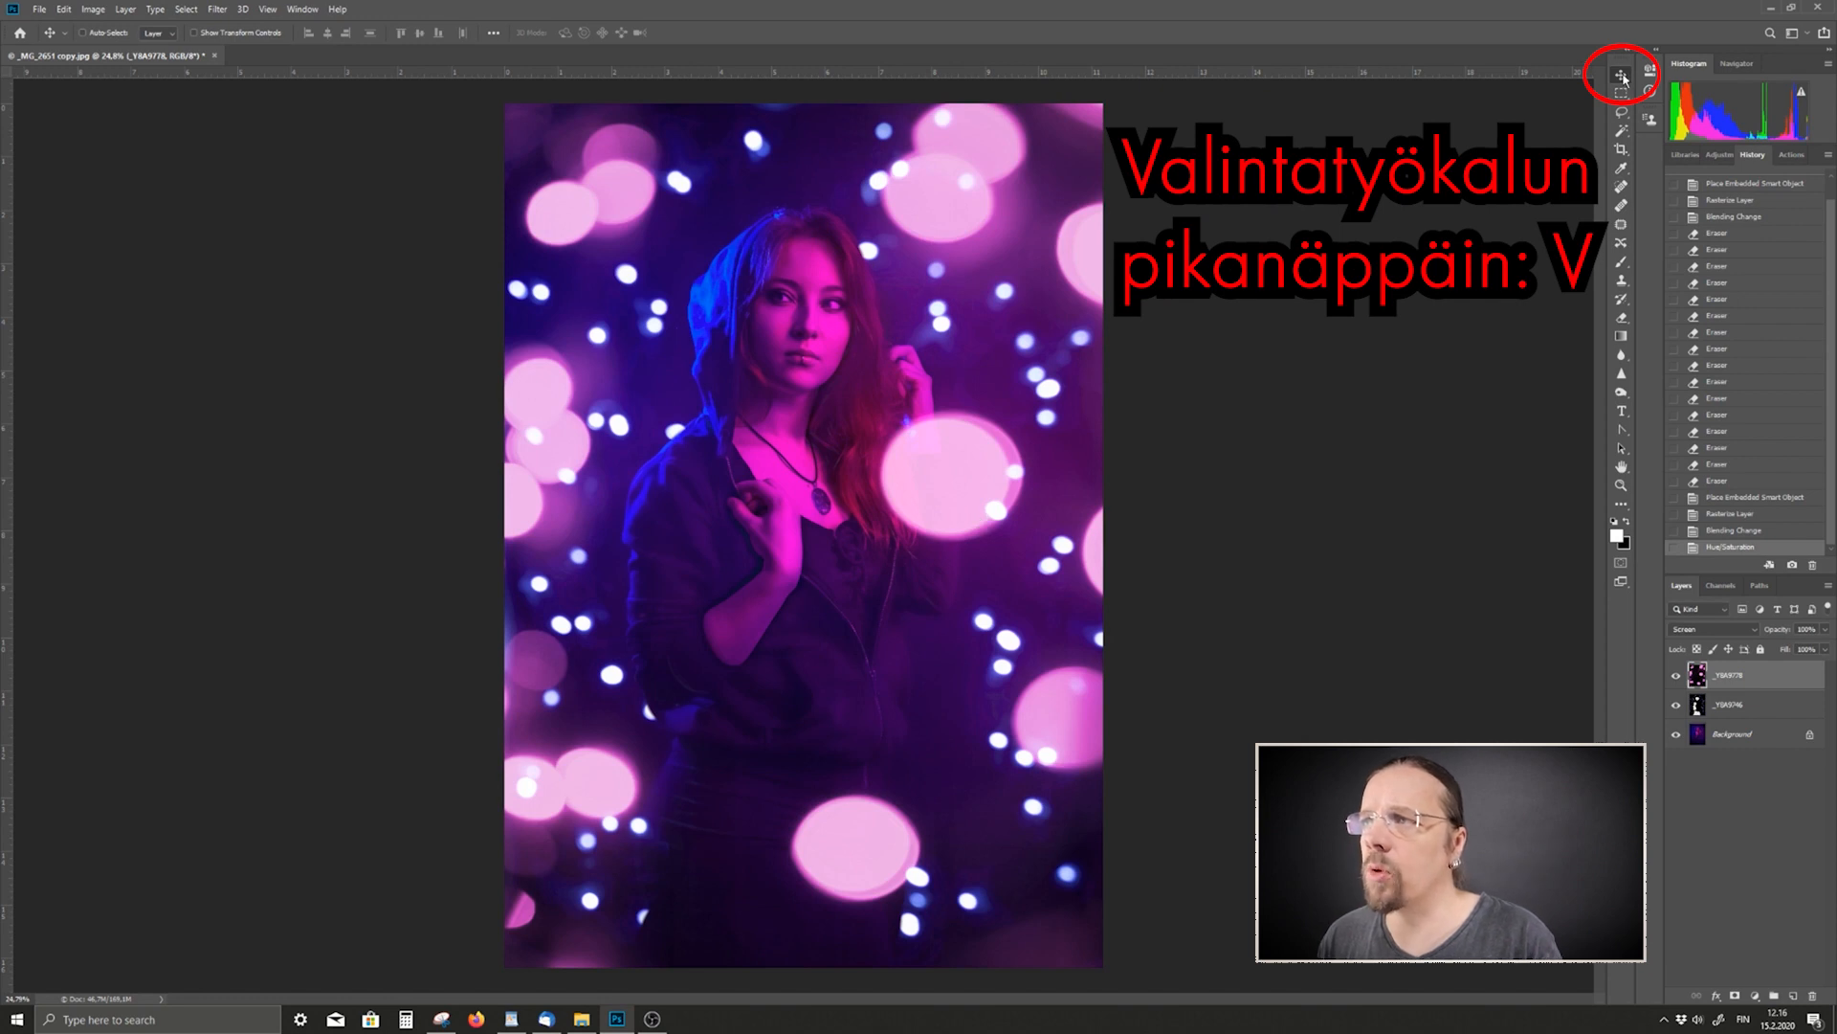
- Enlarge the _Y8A9778 layer to about 119% and reposition it so its large lights surround the woman
mouse_move(856, 623)
mouse_down()
mouse_move(873, 665)
mouse_move(871, 631)
mouse_up()
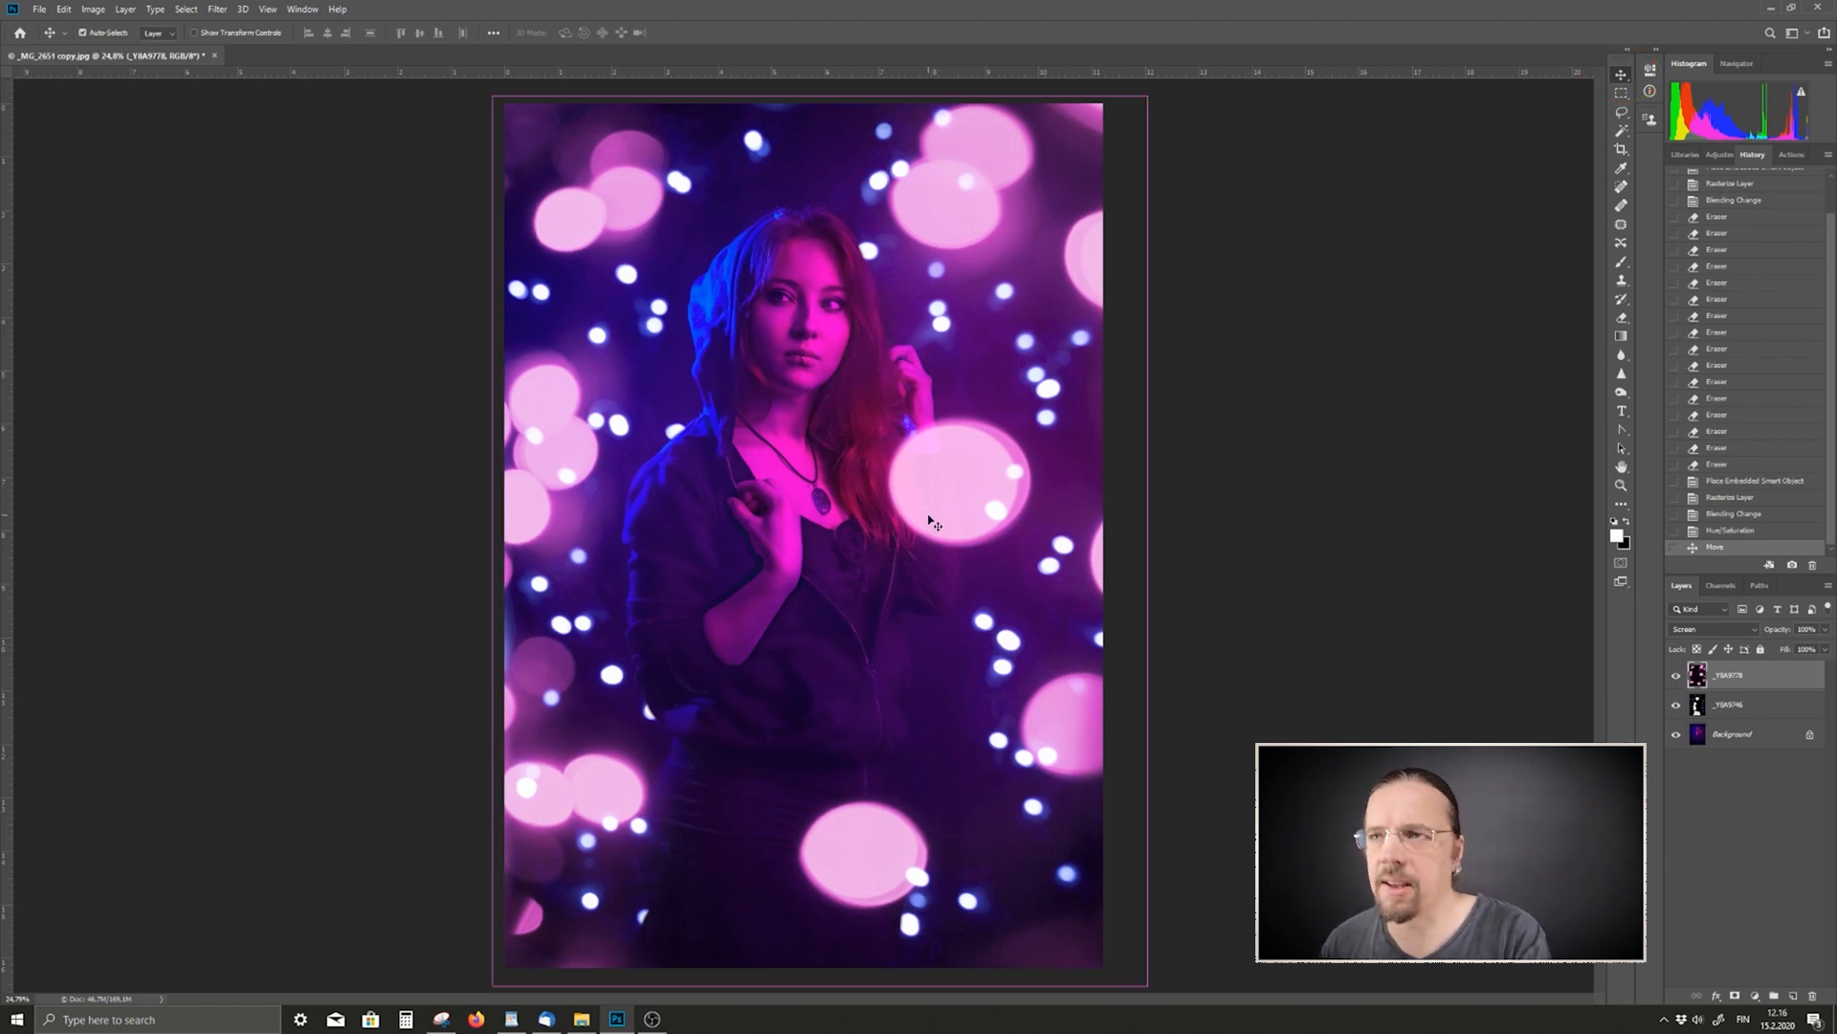
key(ctrl+t)
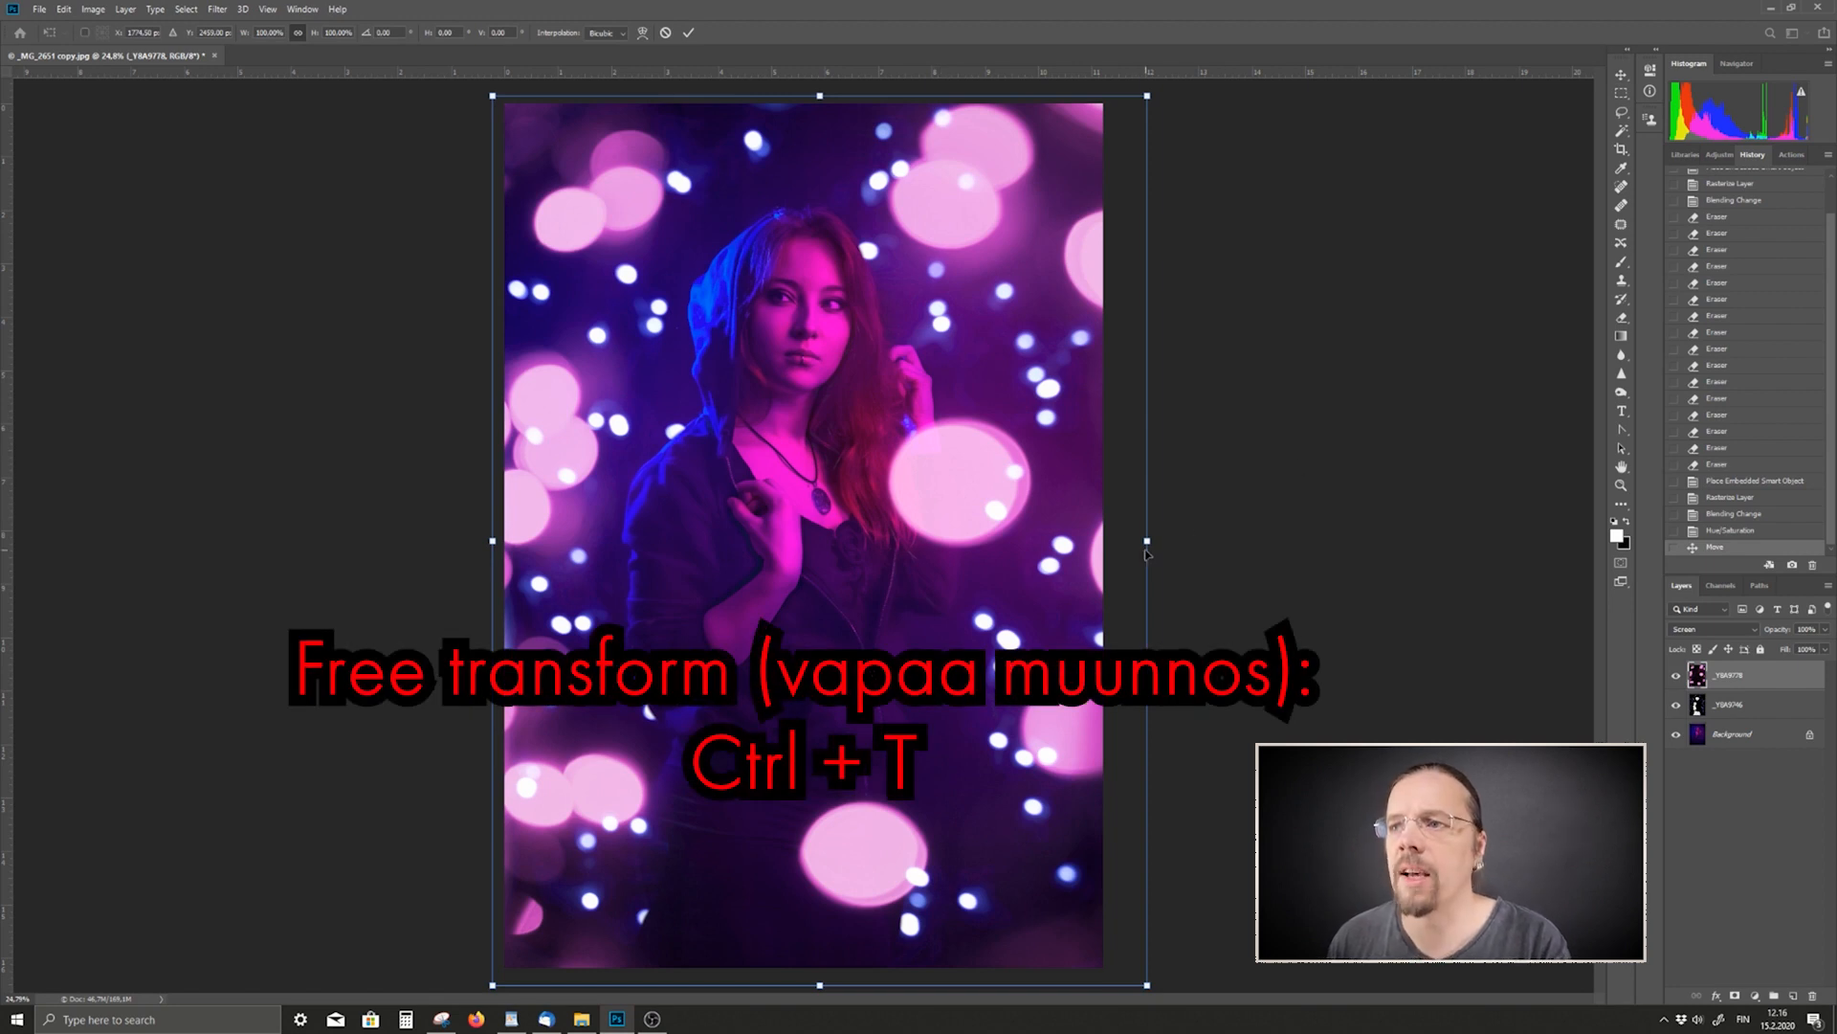
drag(1147, 542, 1197, 543)
key(ctrl+0)
drag(1007, 576, 1020, 572)
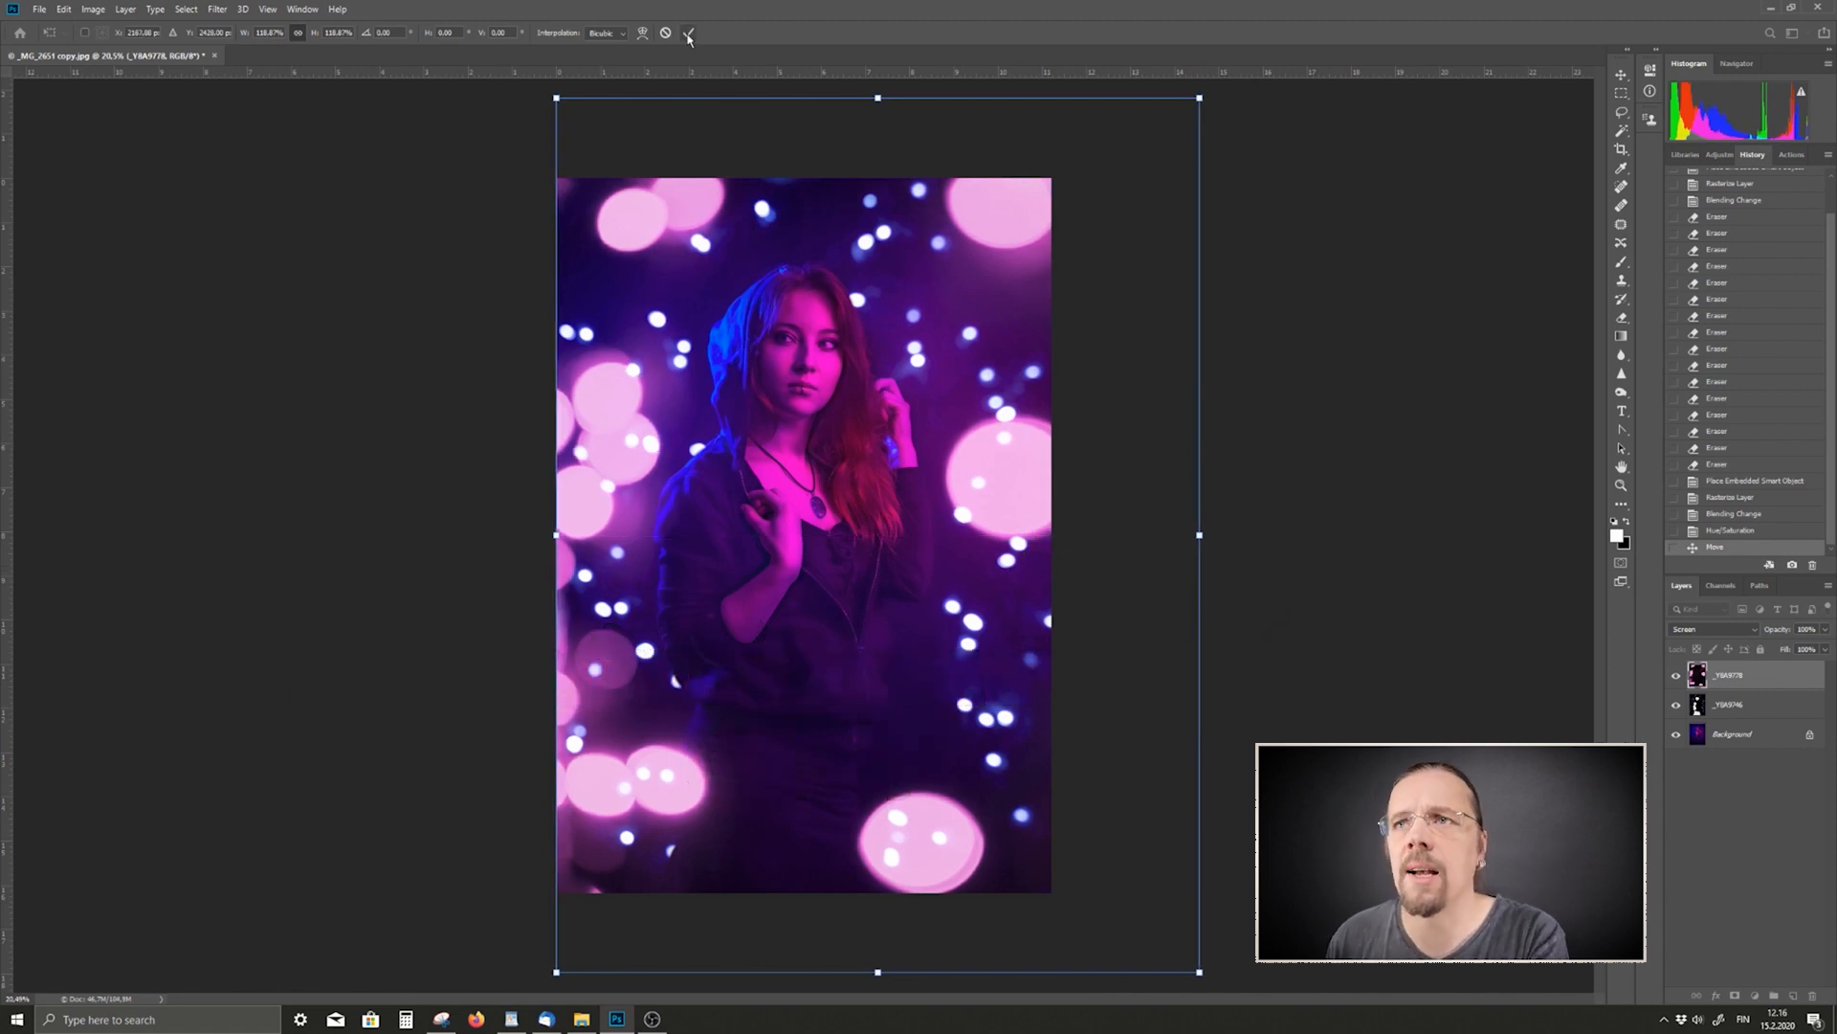
click(688, 34)
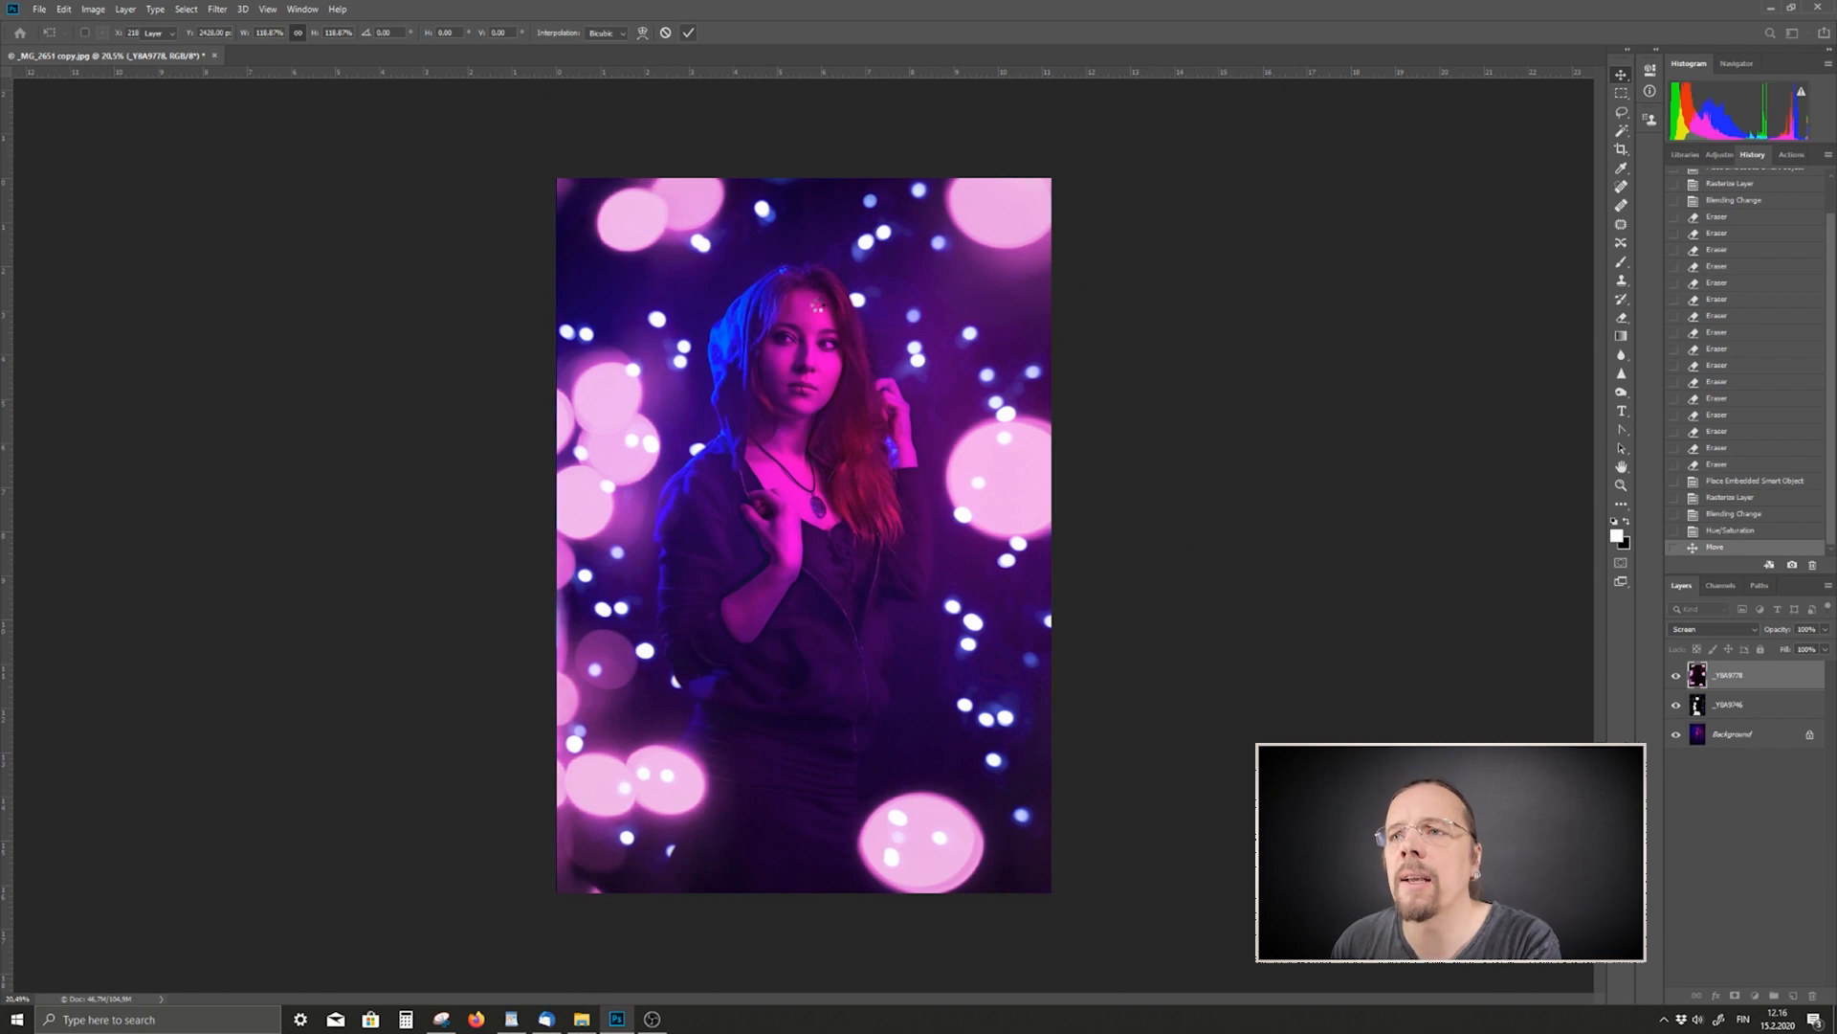
key(Return)
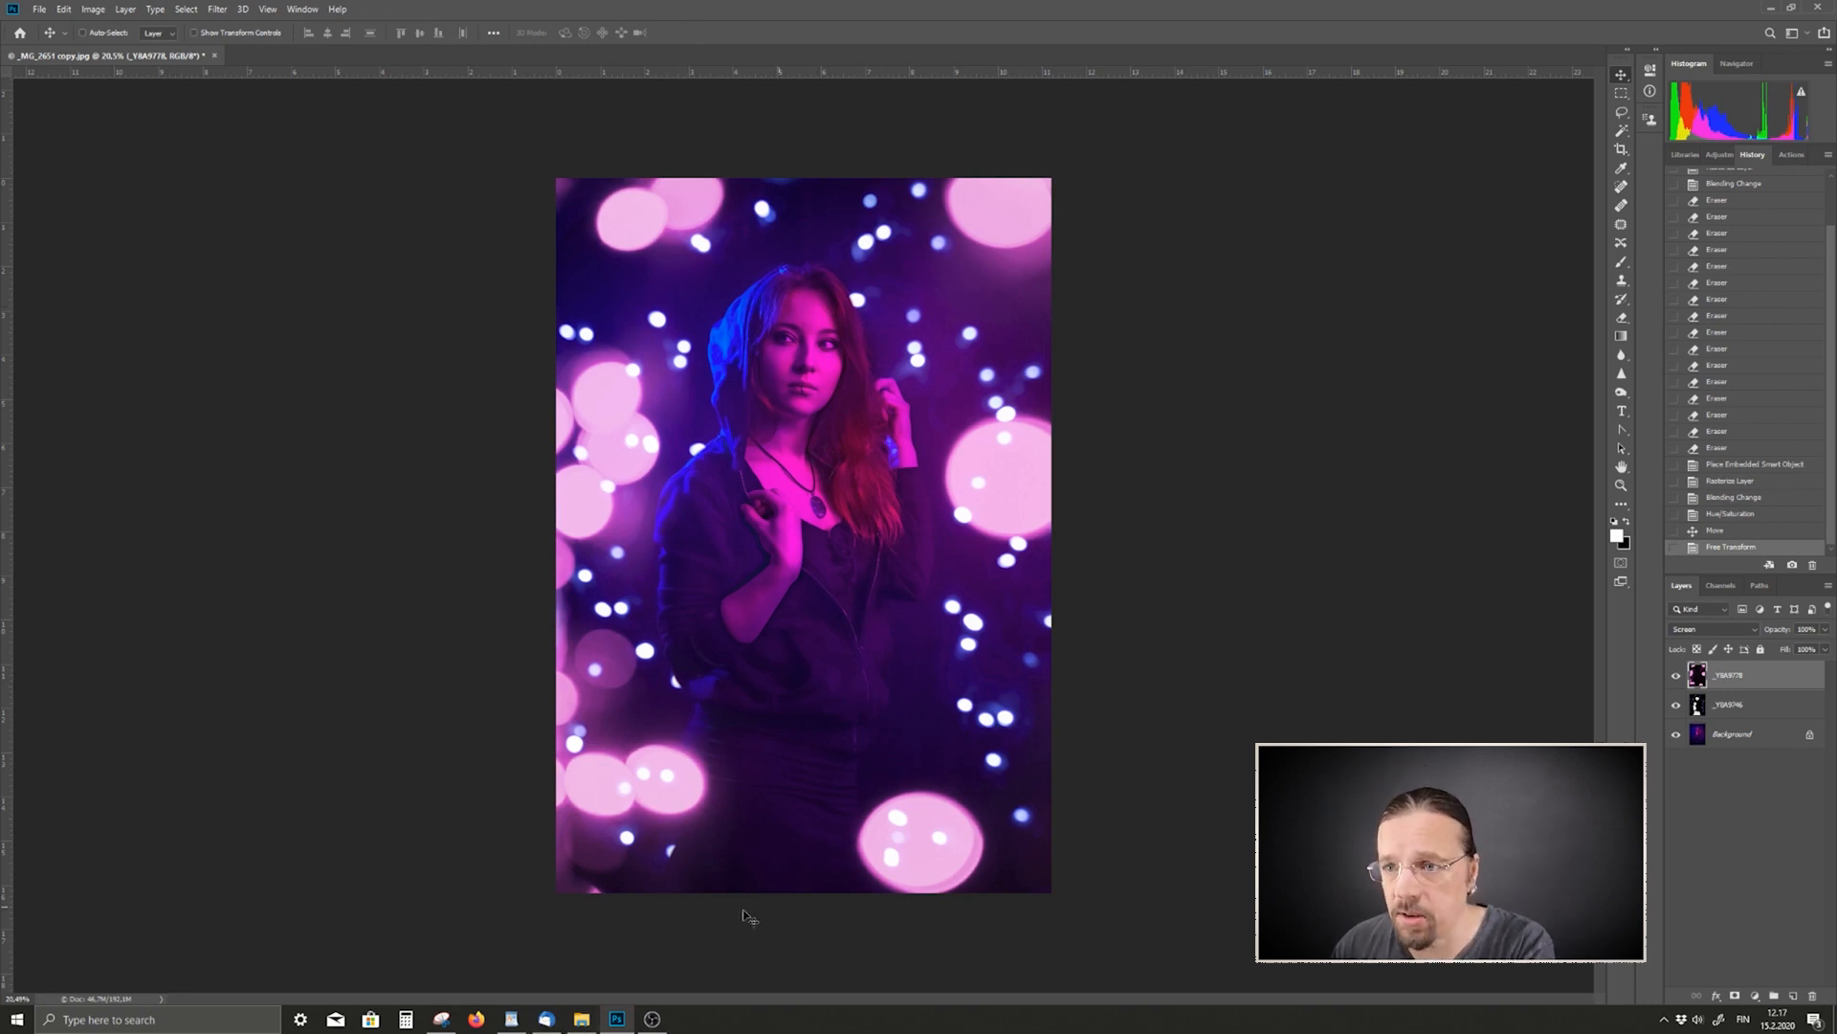
- Place _Y8A9772.JPG from the Light folder into the portrait, rotated to about -90 degrees and enlarged to cover the canvas
click(581, 1018)
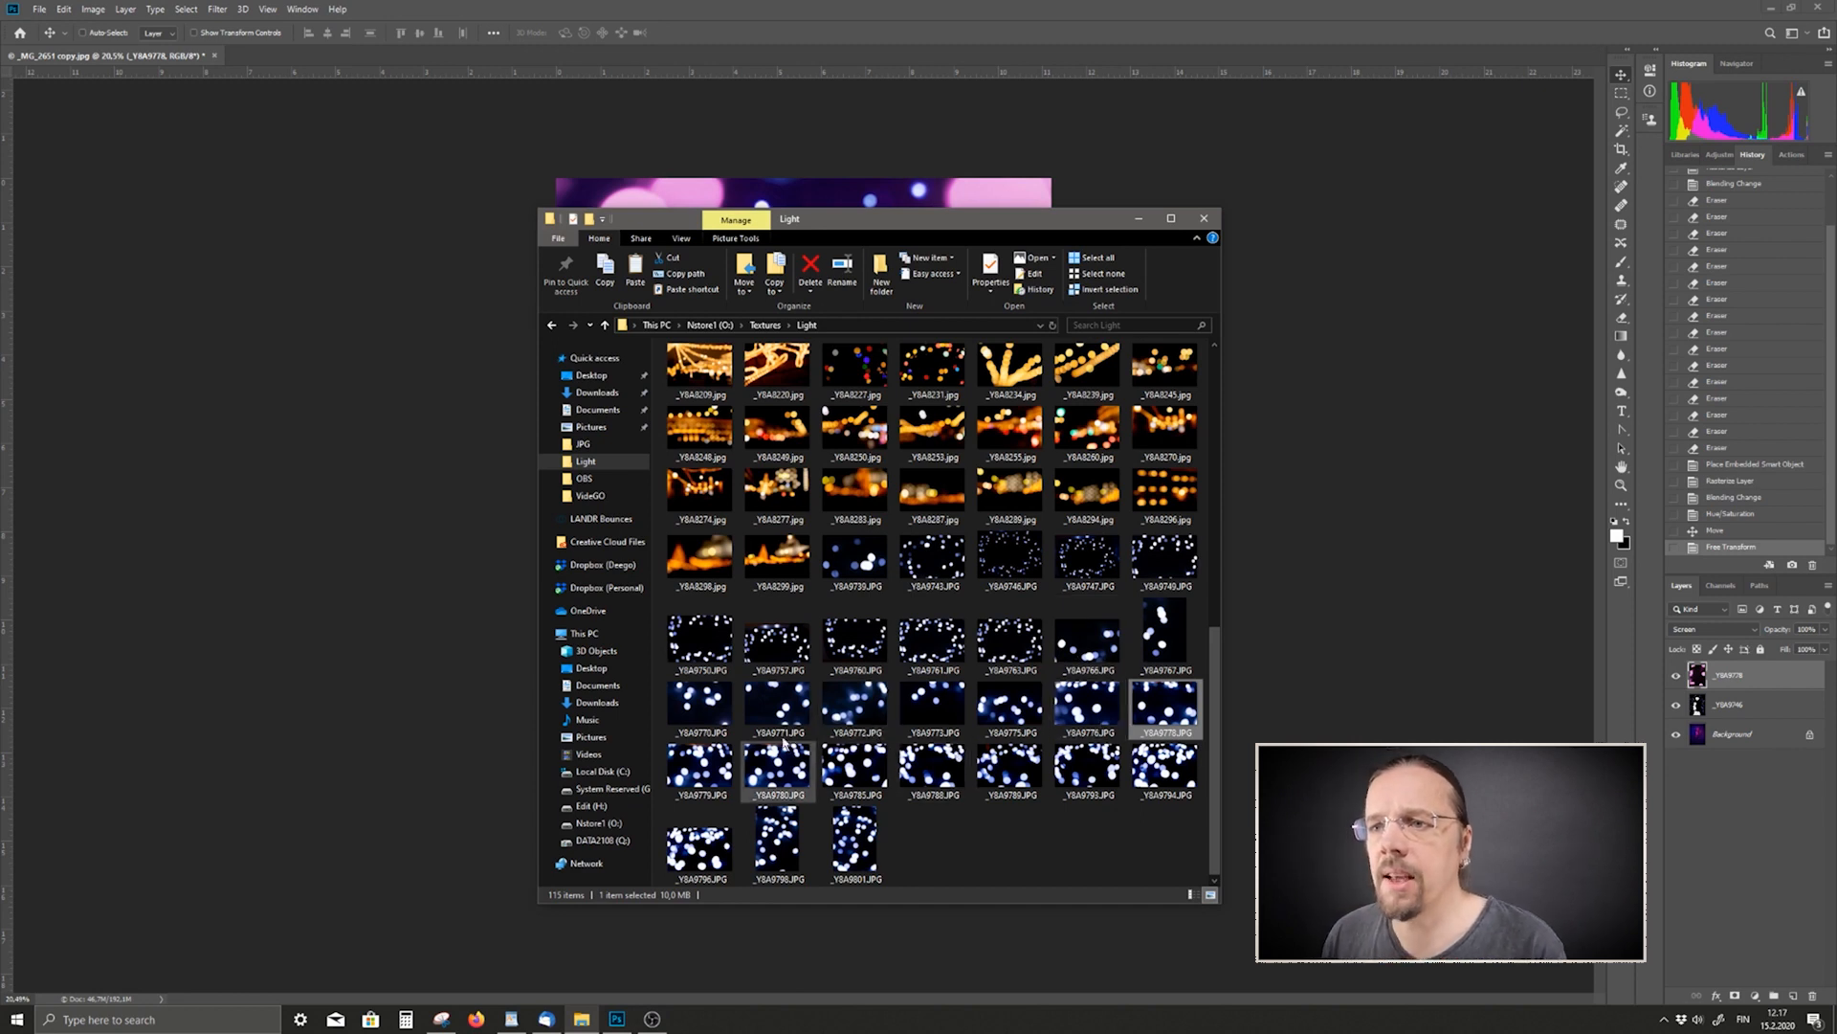
drag(855, 717, 938, 191)
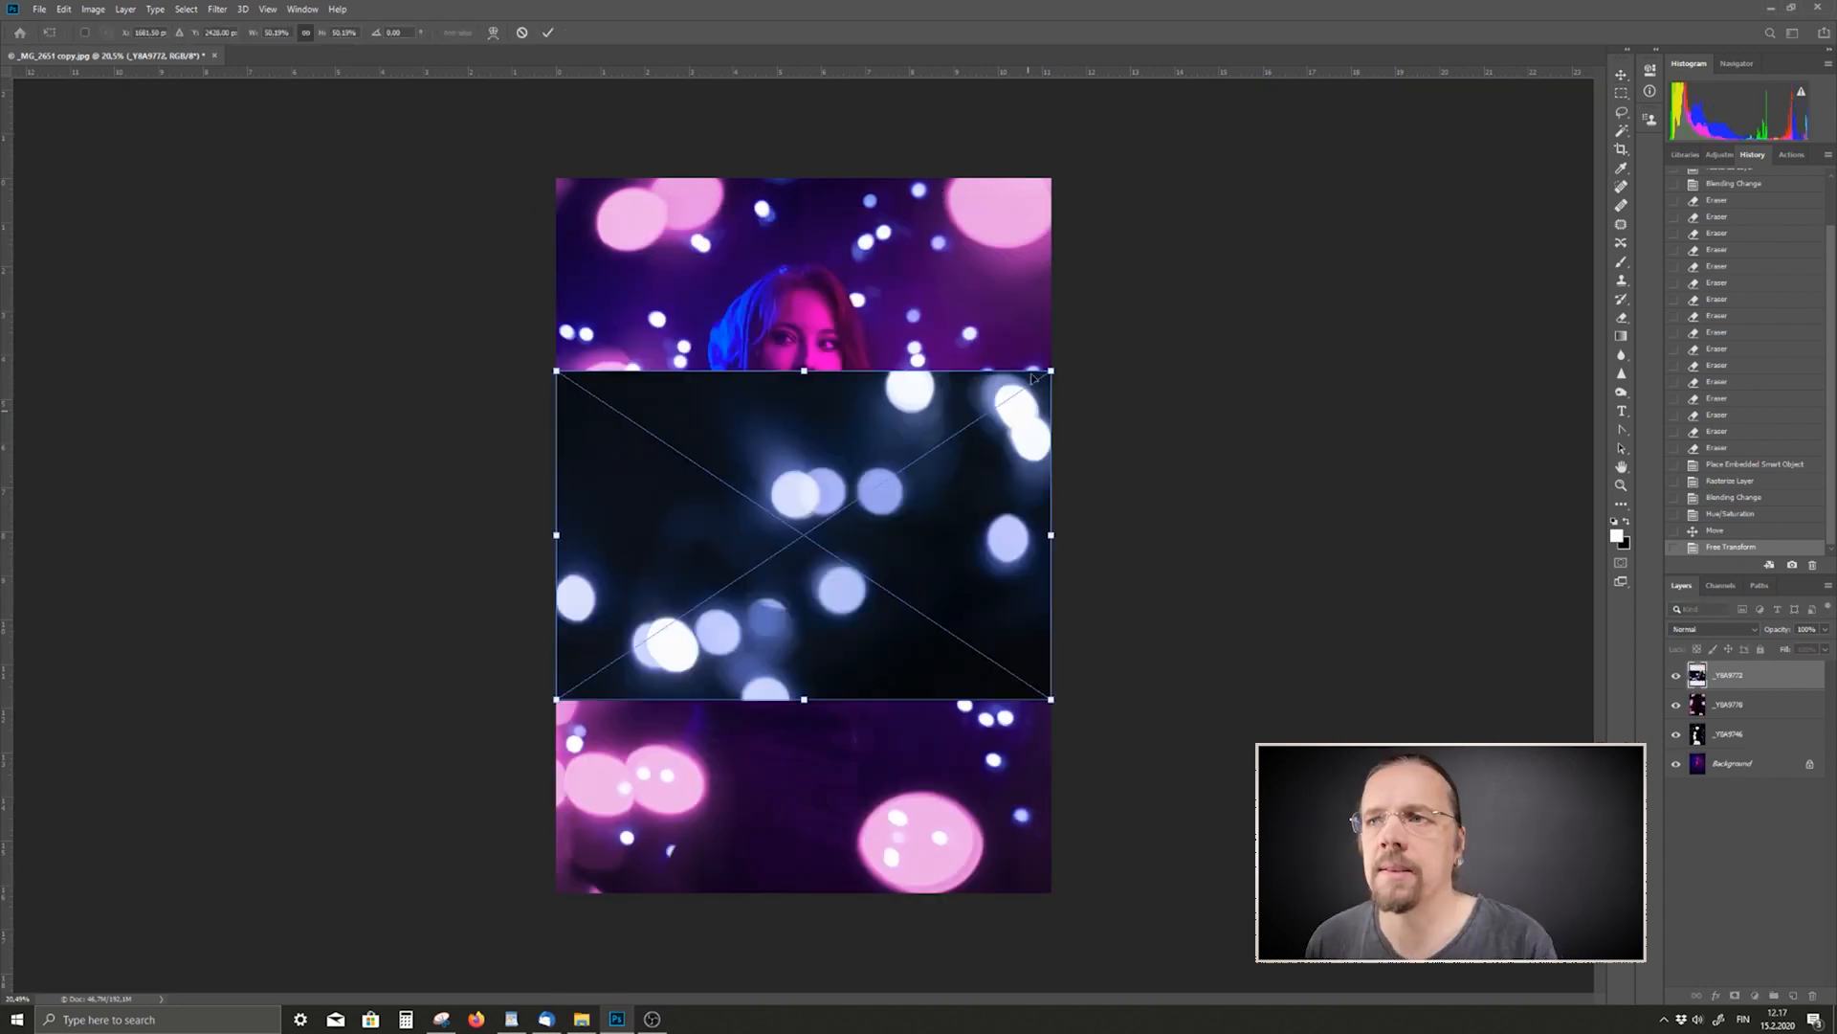
drag(1074, 363, 550, 165)
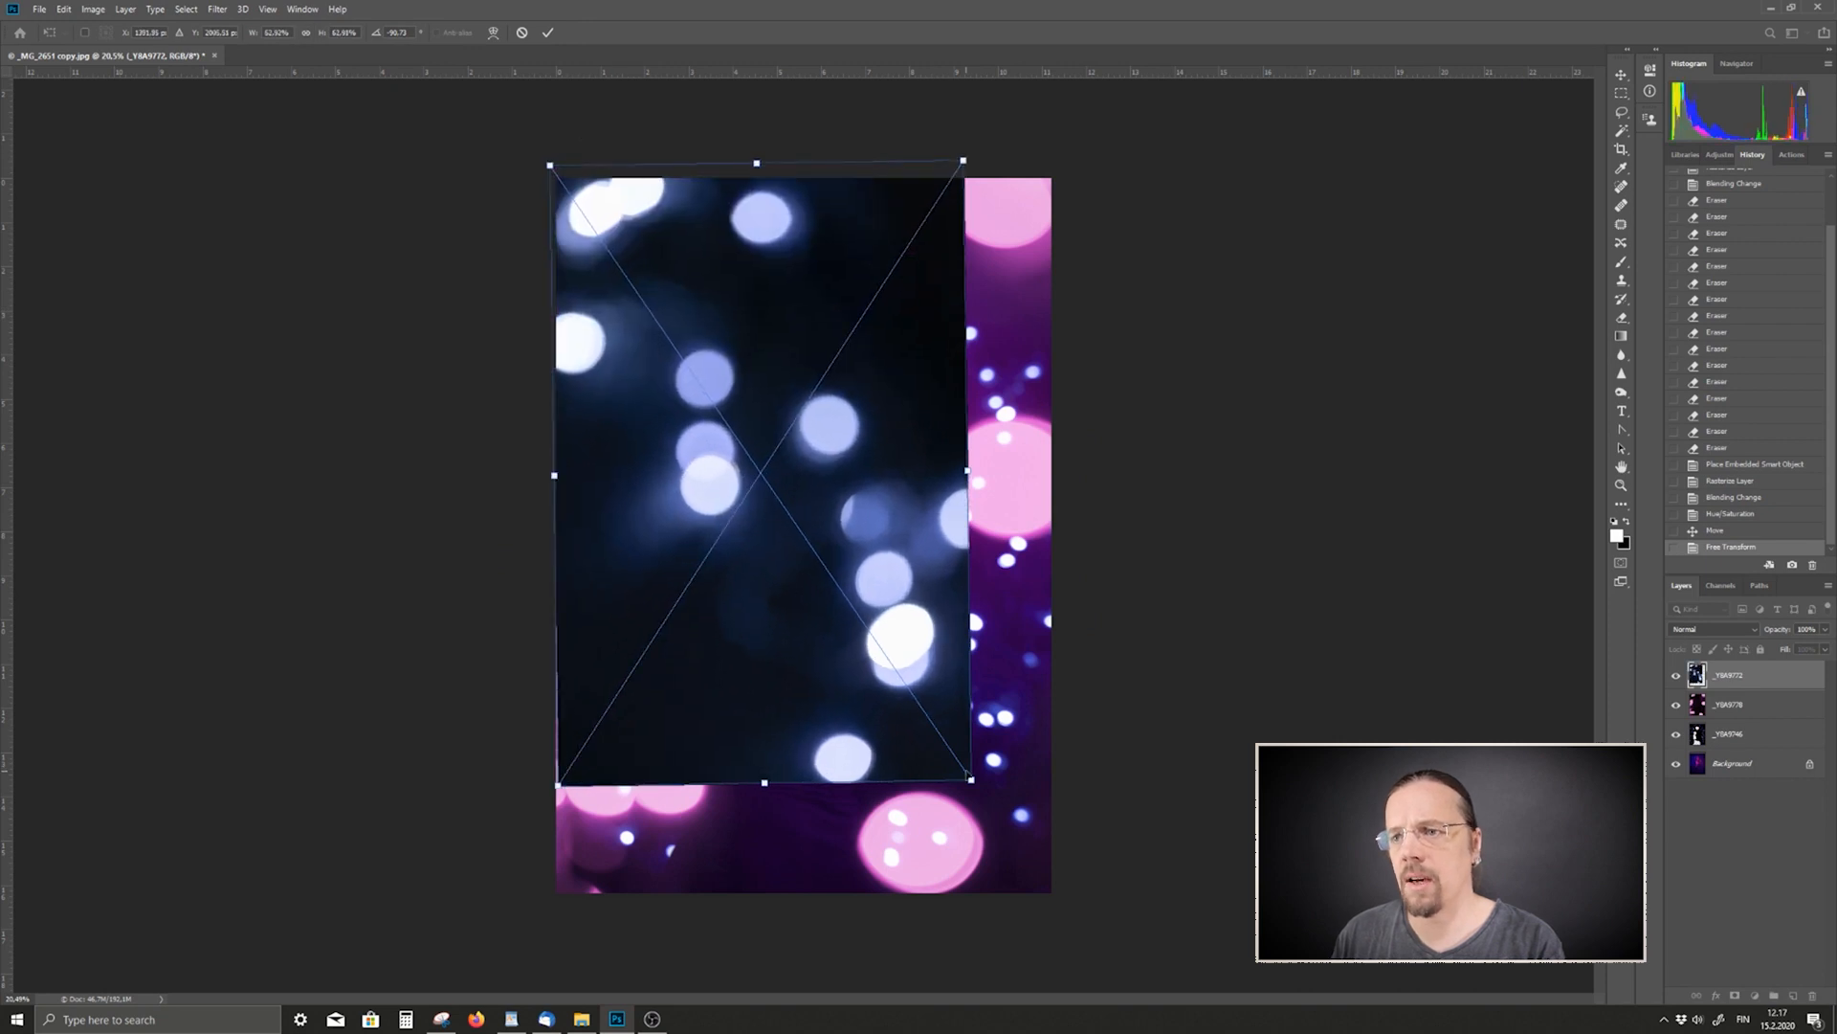
drag(976, 793, 1067, 914)
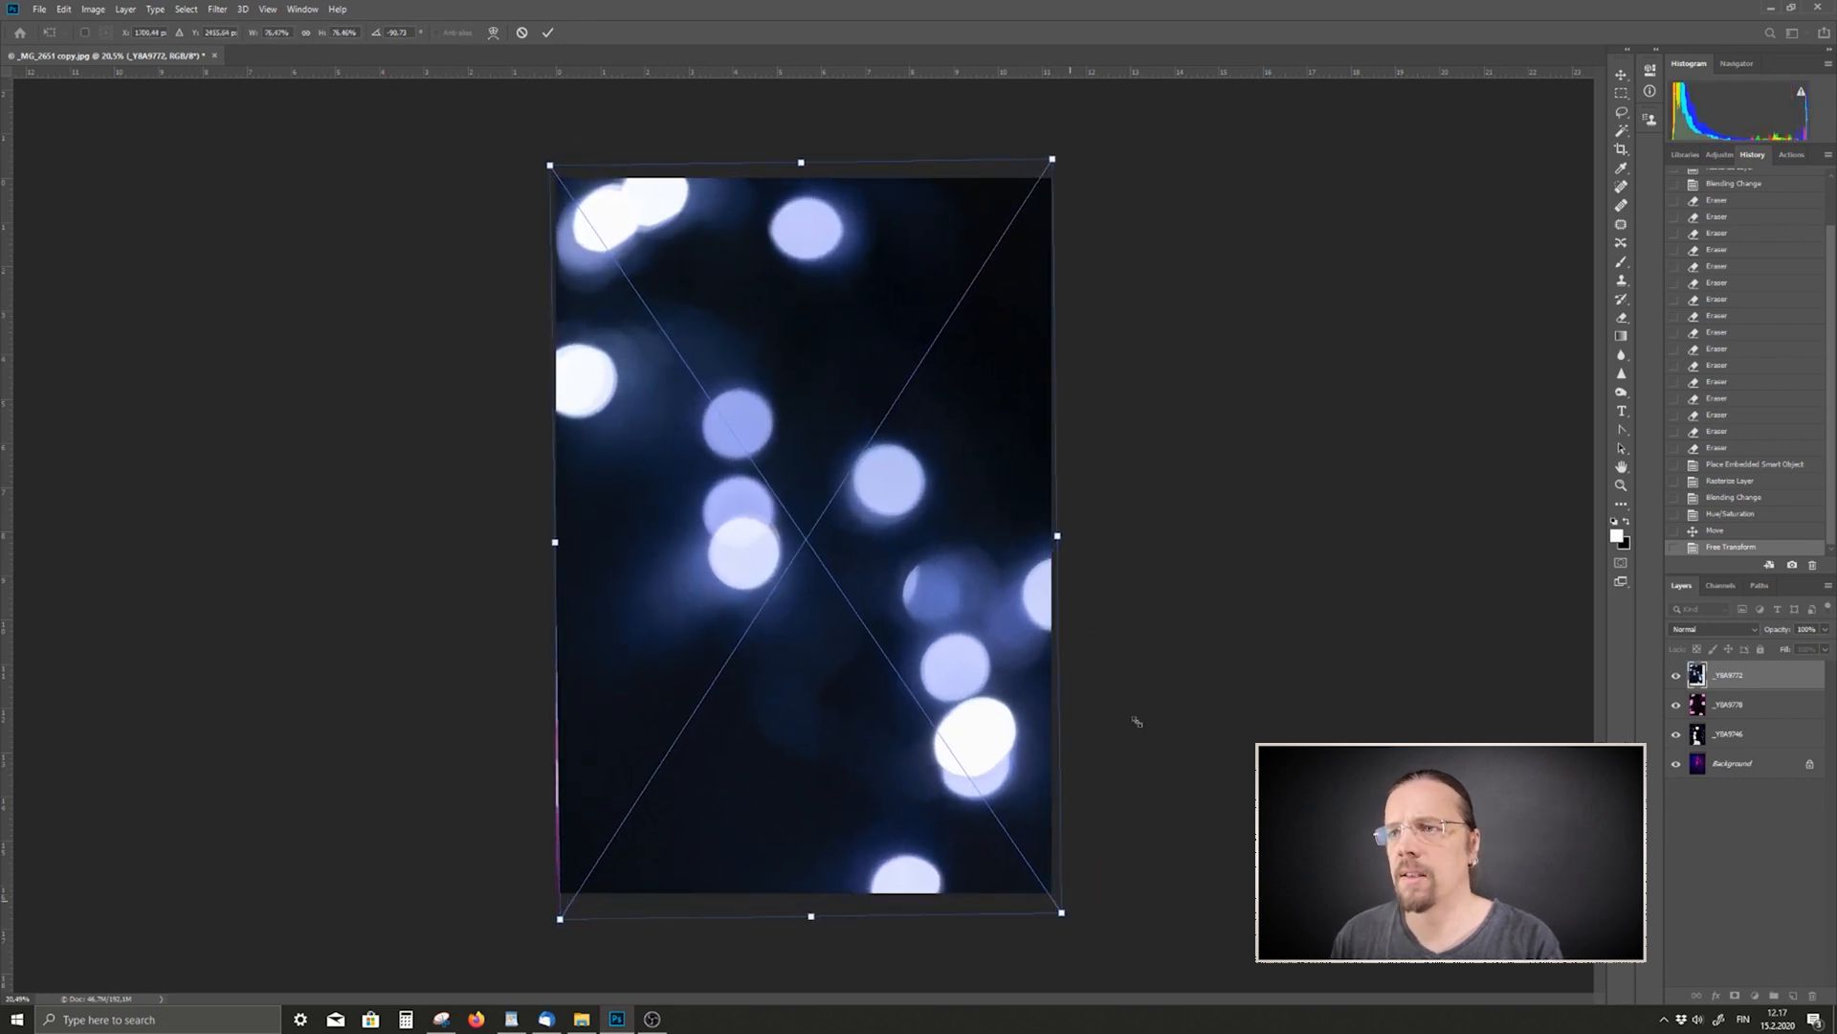
key(Return)
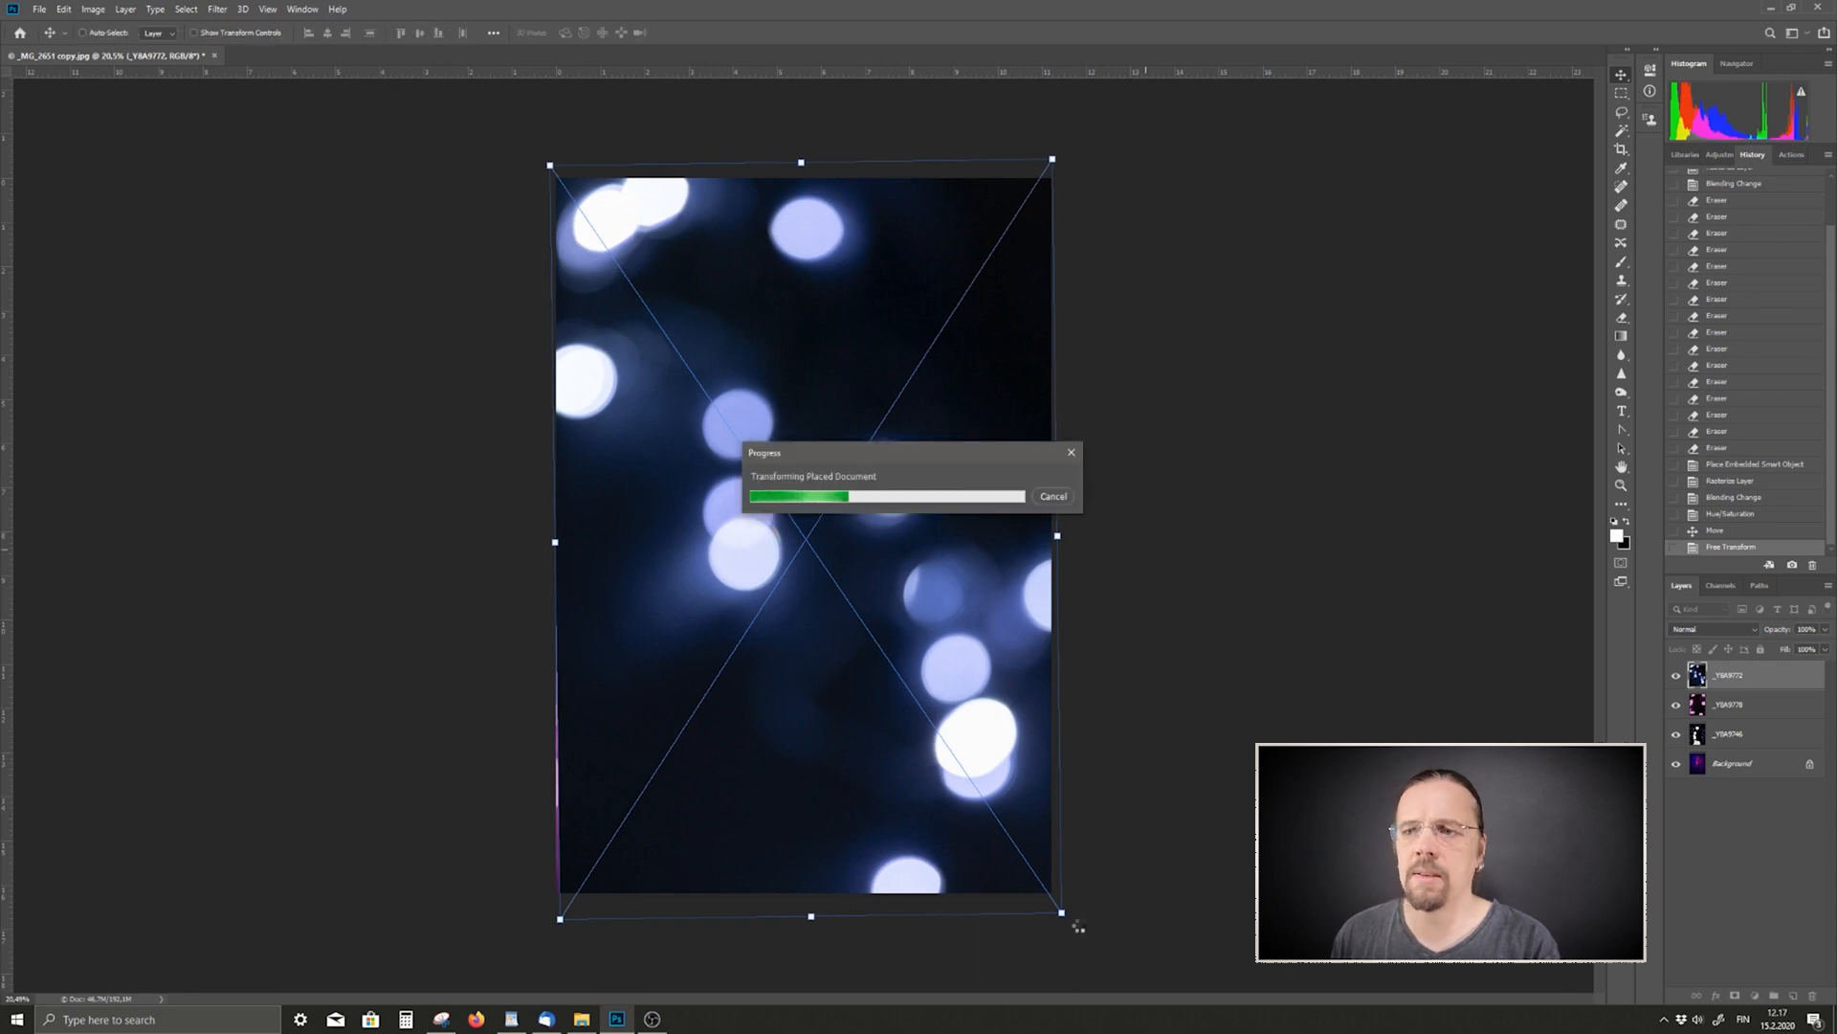
key(ctrl+t)
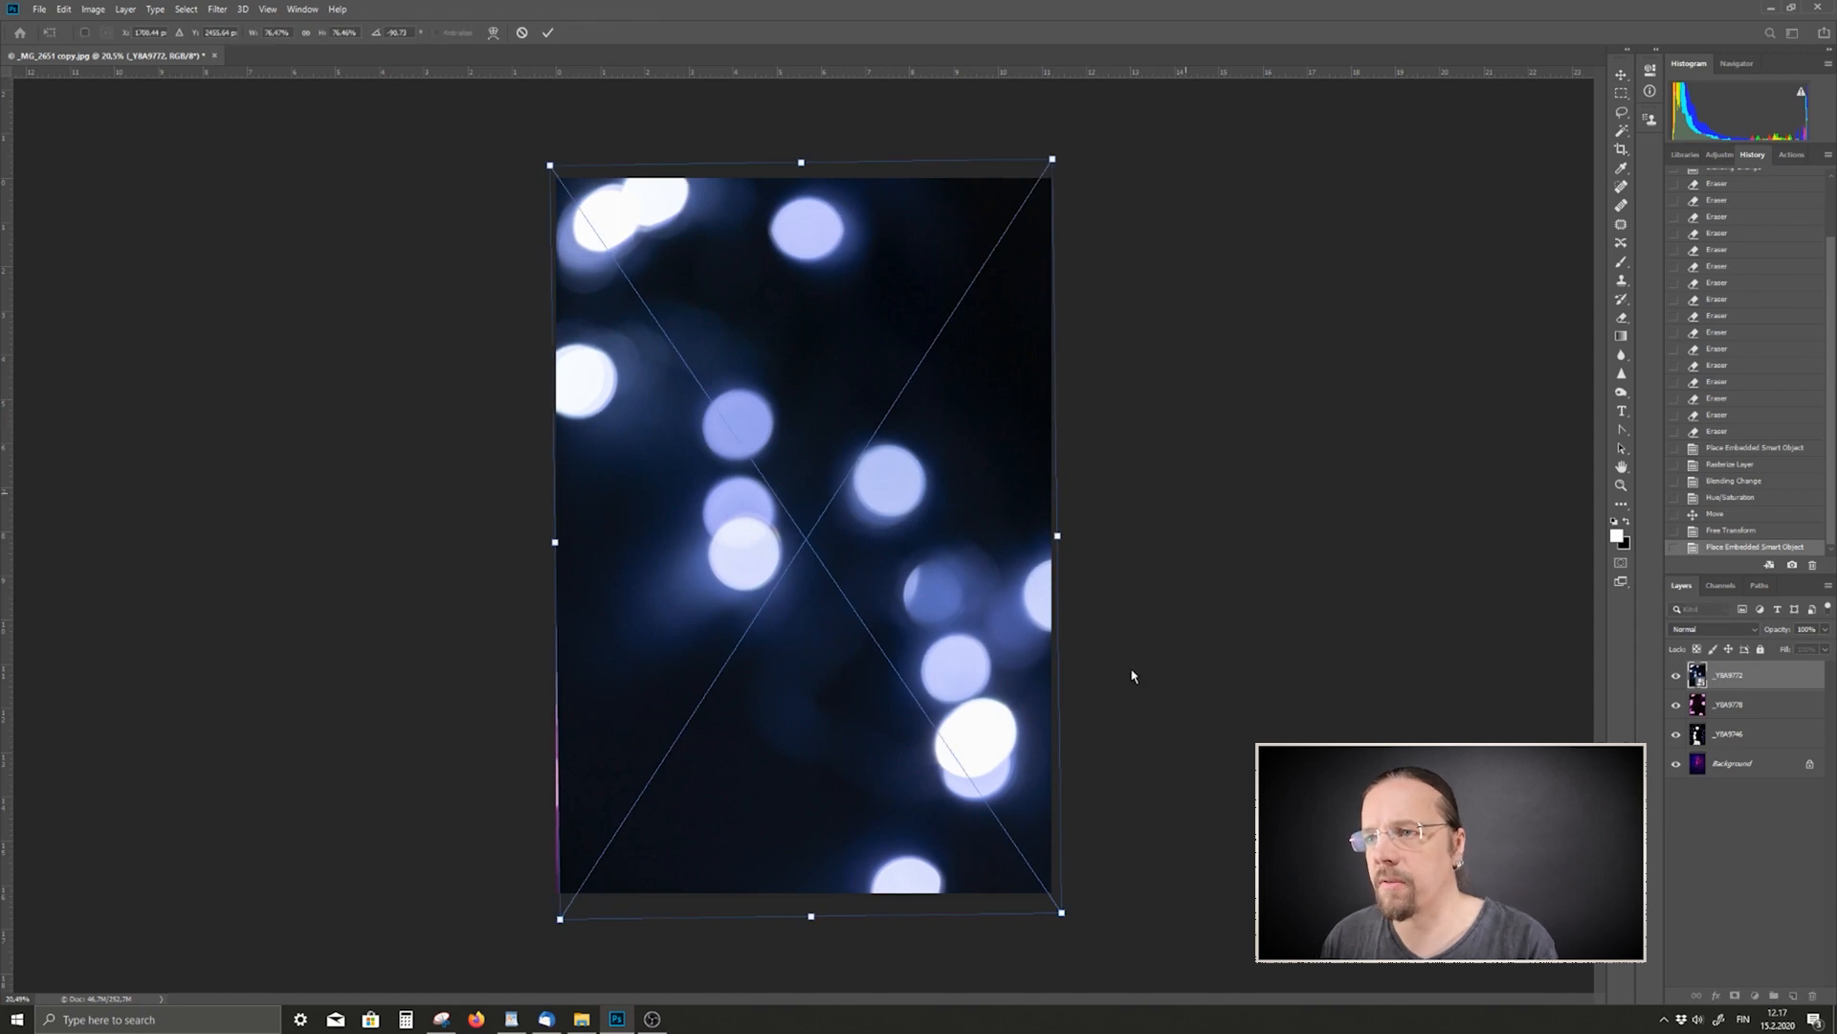
drag(1088, 931, 1086, 919)
click(547, 33)
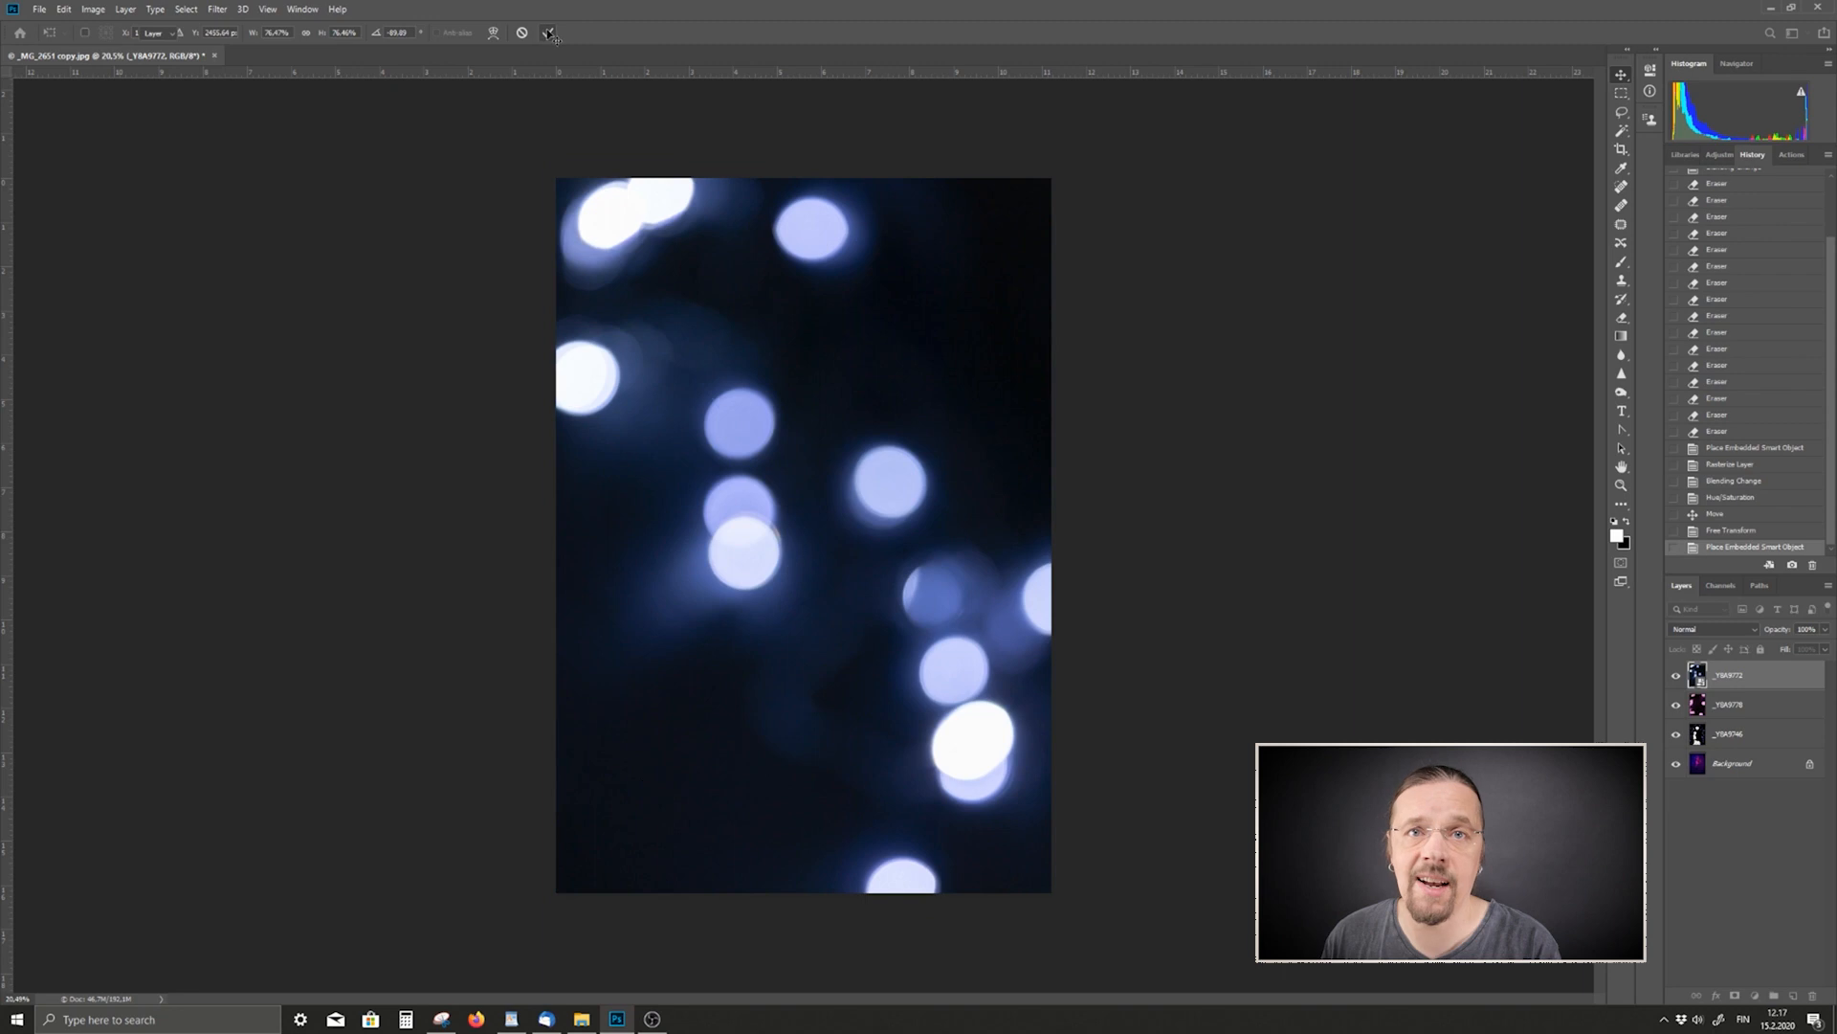
- Rasterize the _Y8A9772 layer and set its blend mode to Screen
right_click(1748, 674)
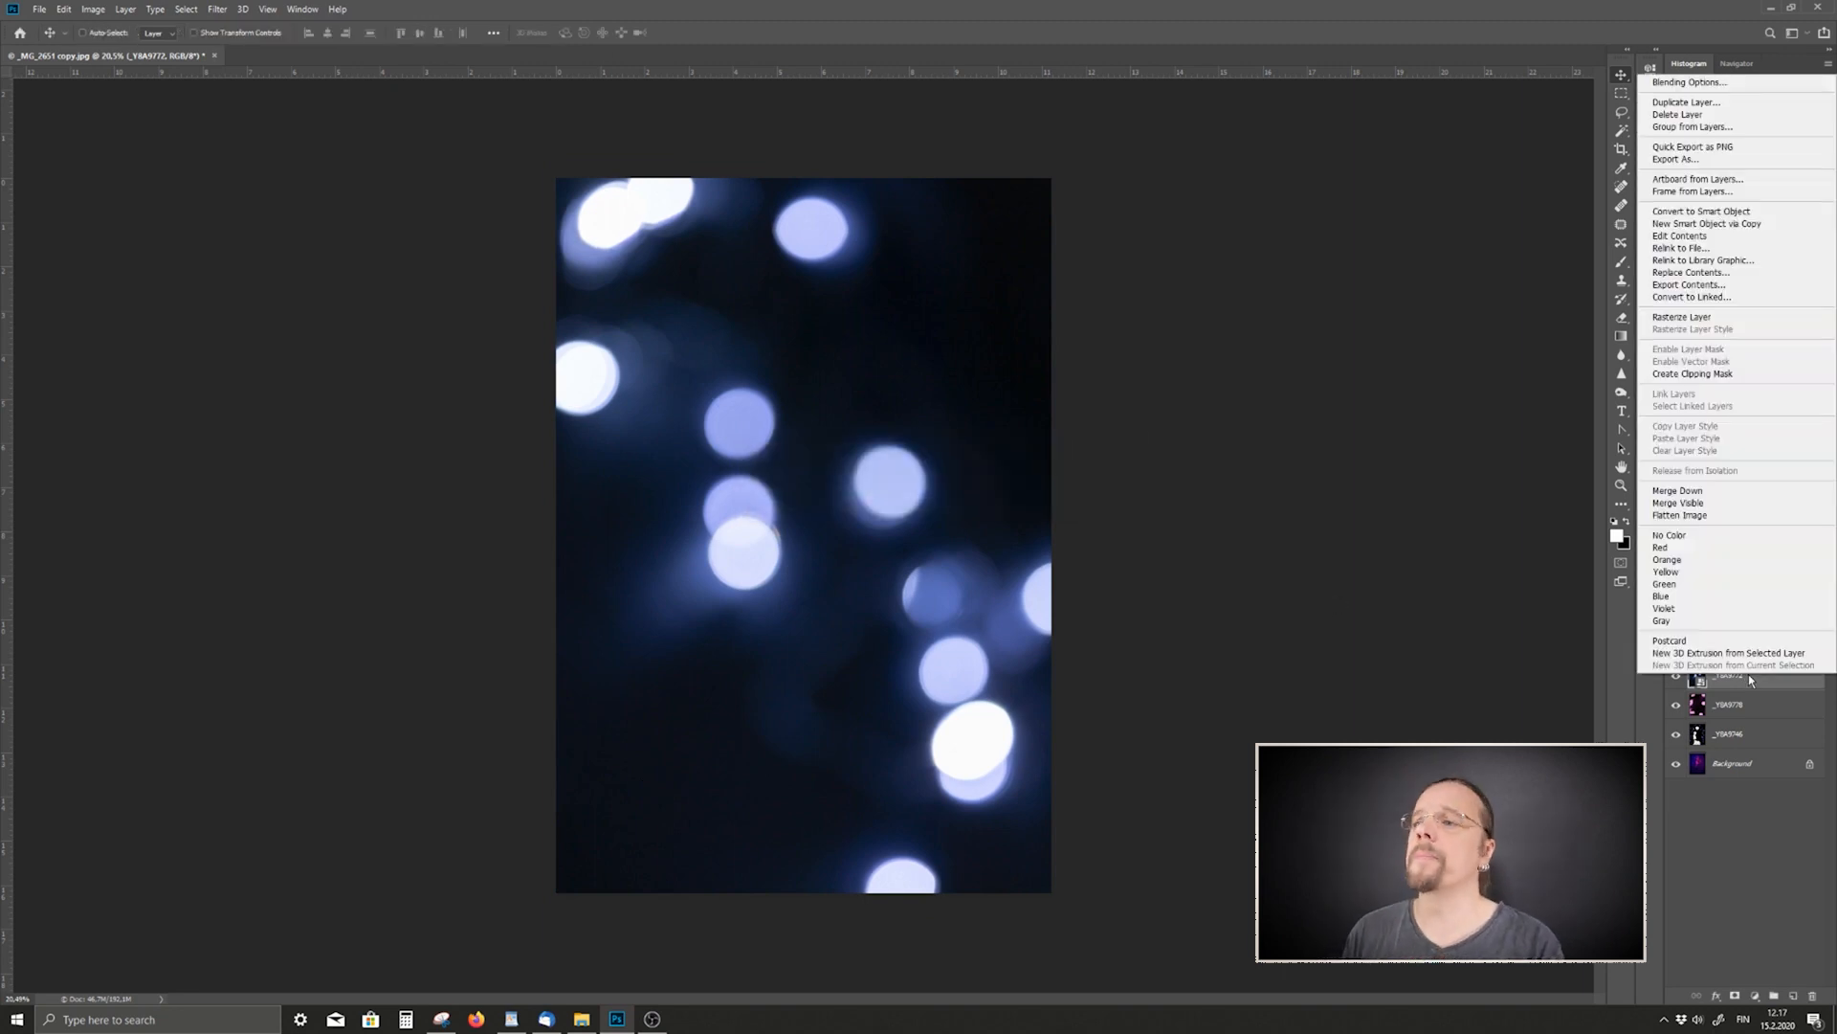
click(1682, 319)
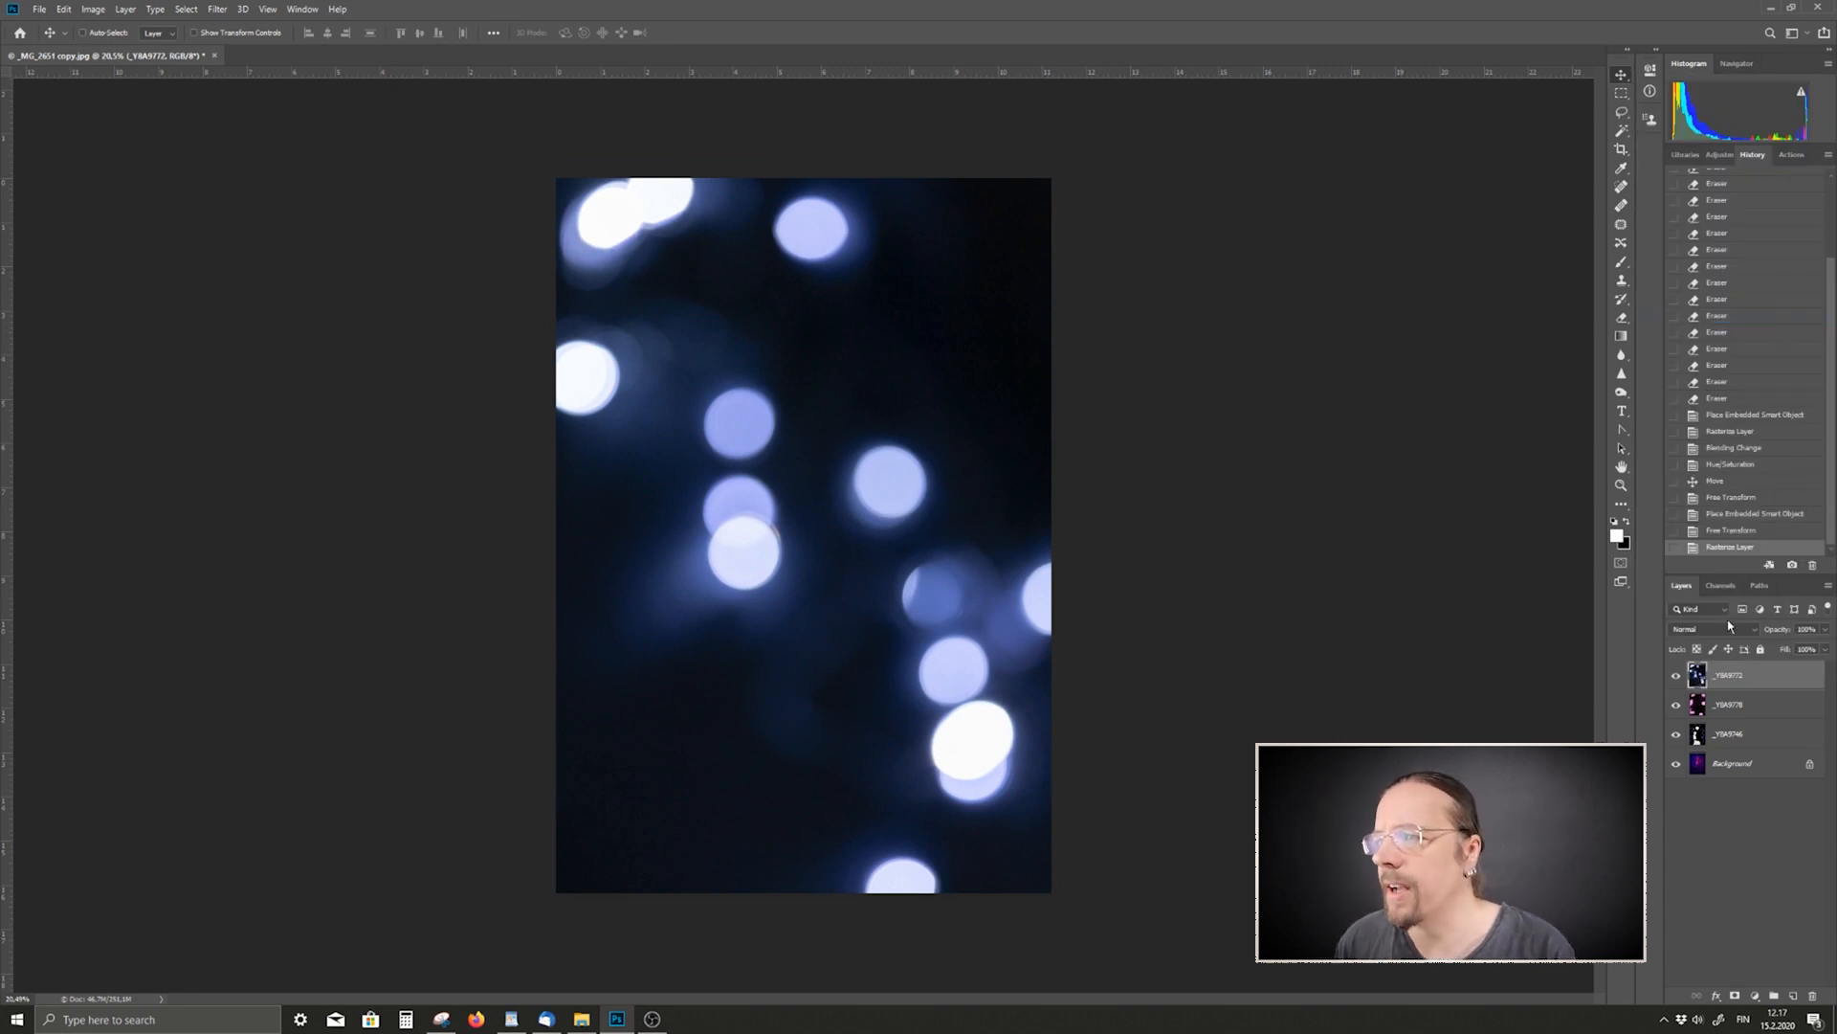
click(1755, 632)
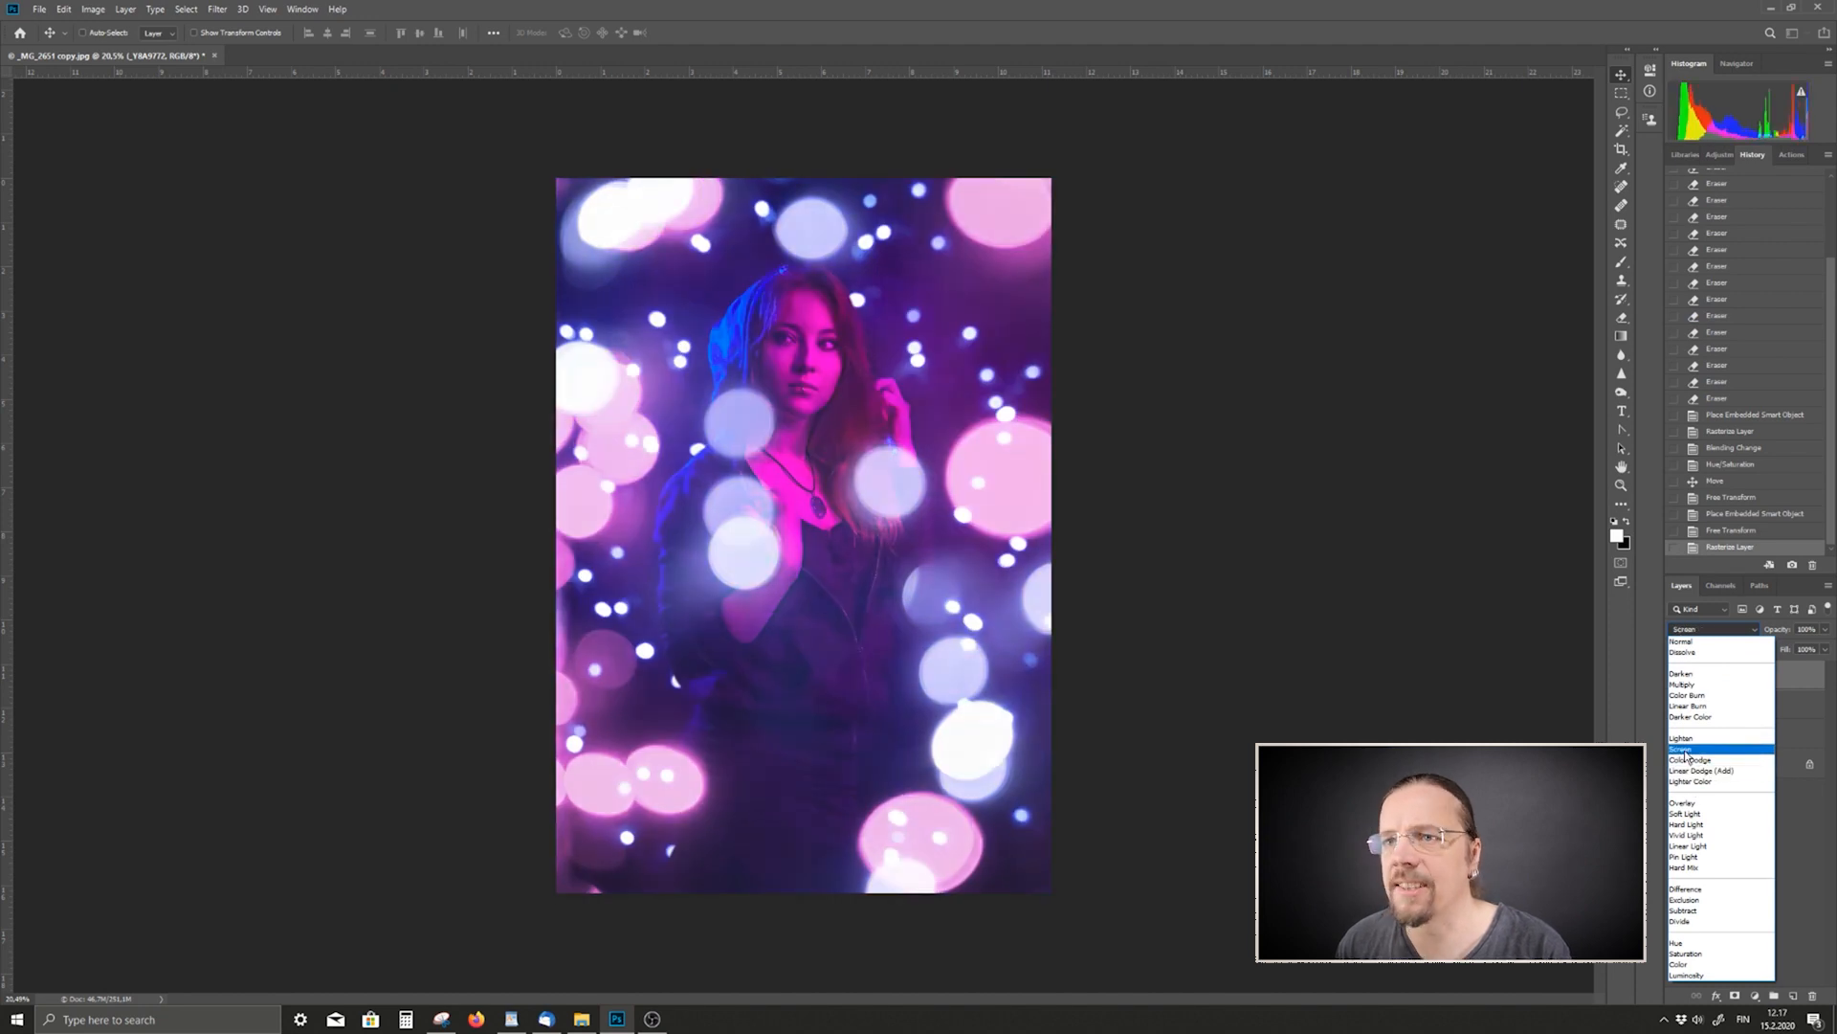
click(1685, 750)
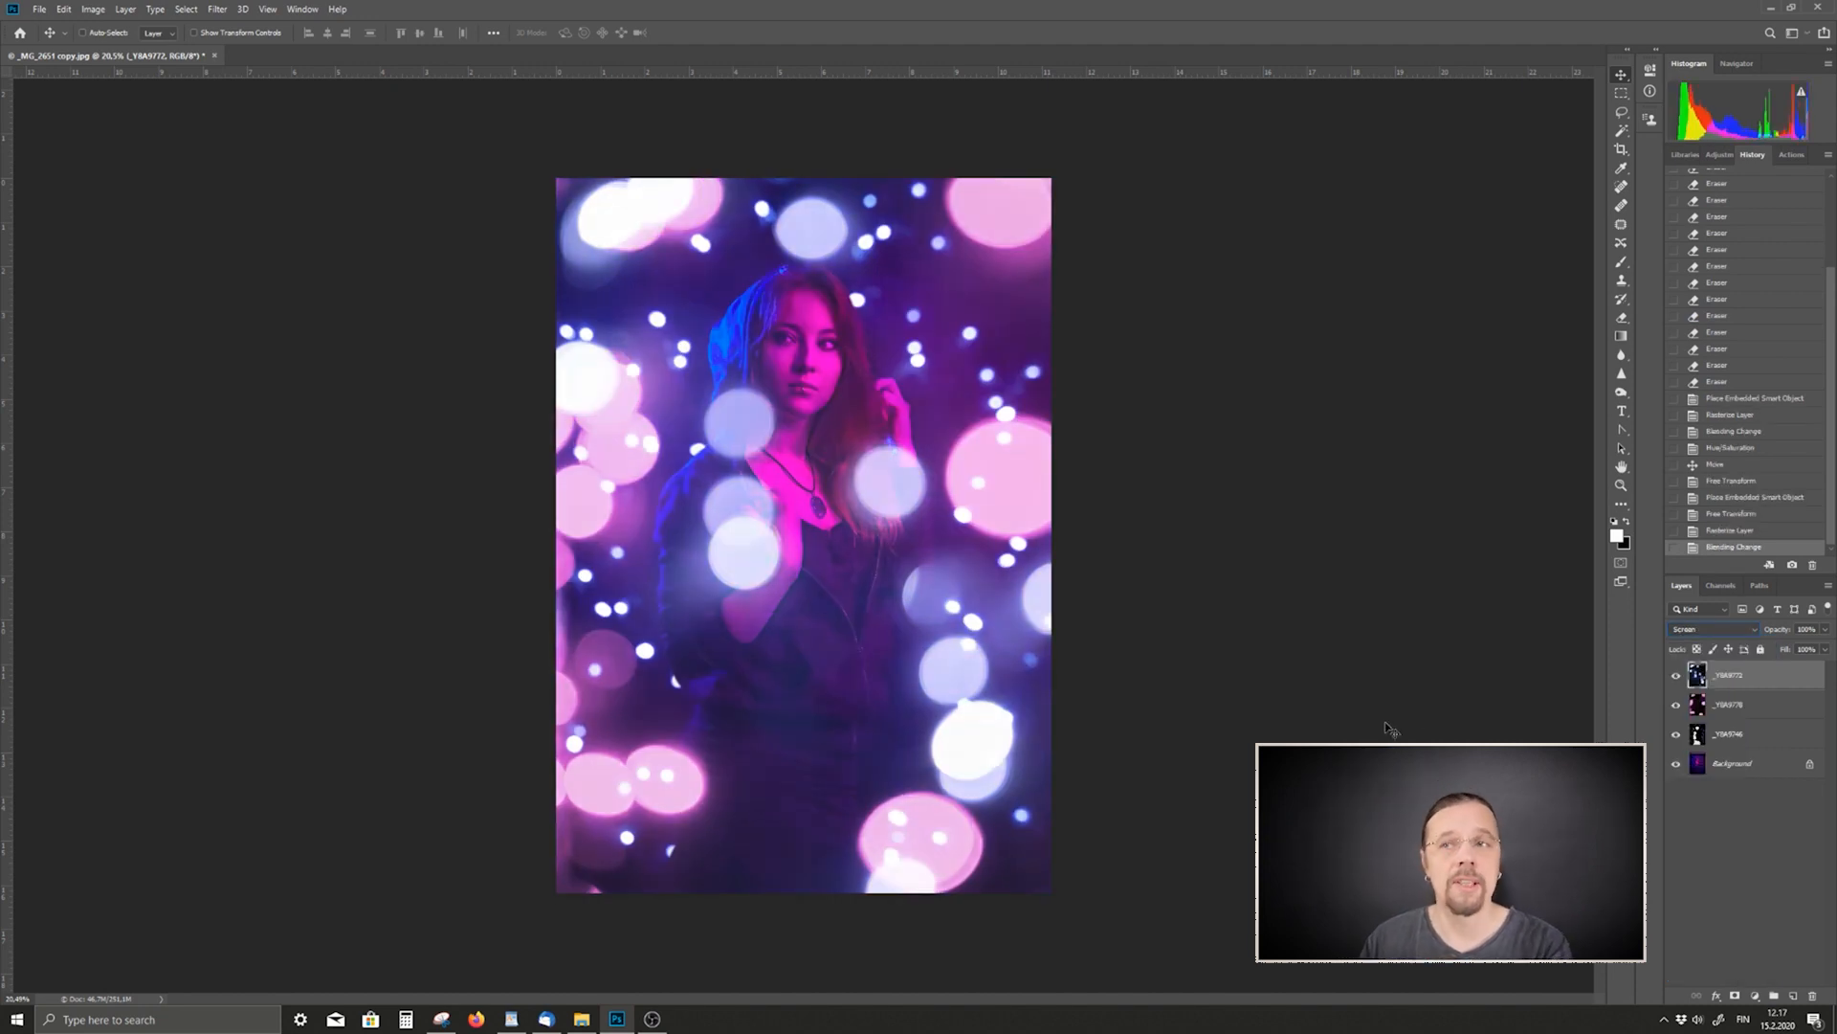
- Enlarge and reposition the _Y8A9772 layer to clear the woman's face and keep most of its lights beside her
key(ctrl+t)
drag(1057, 916, 1081, 952)
drag(912, 809, 1009, 837)
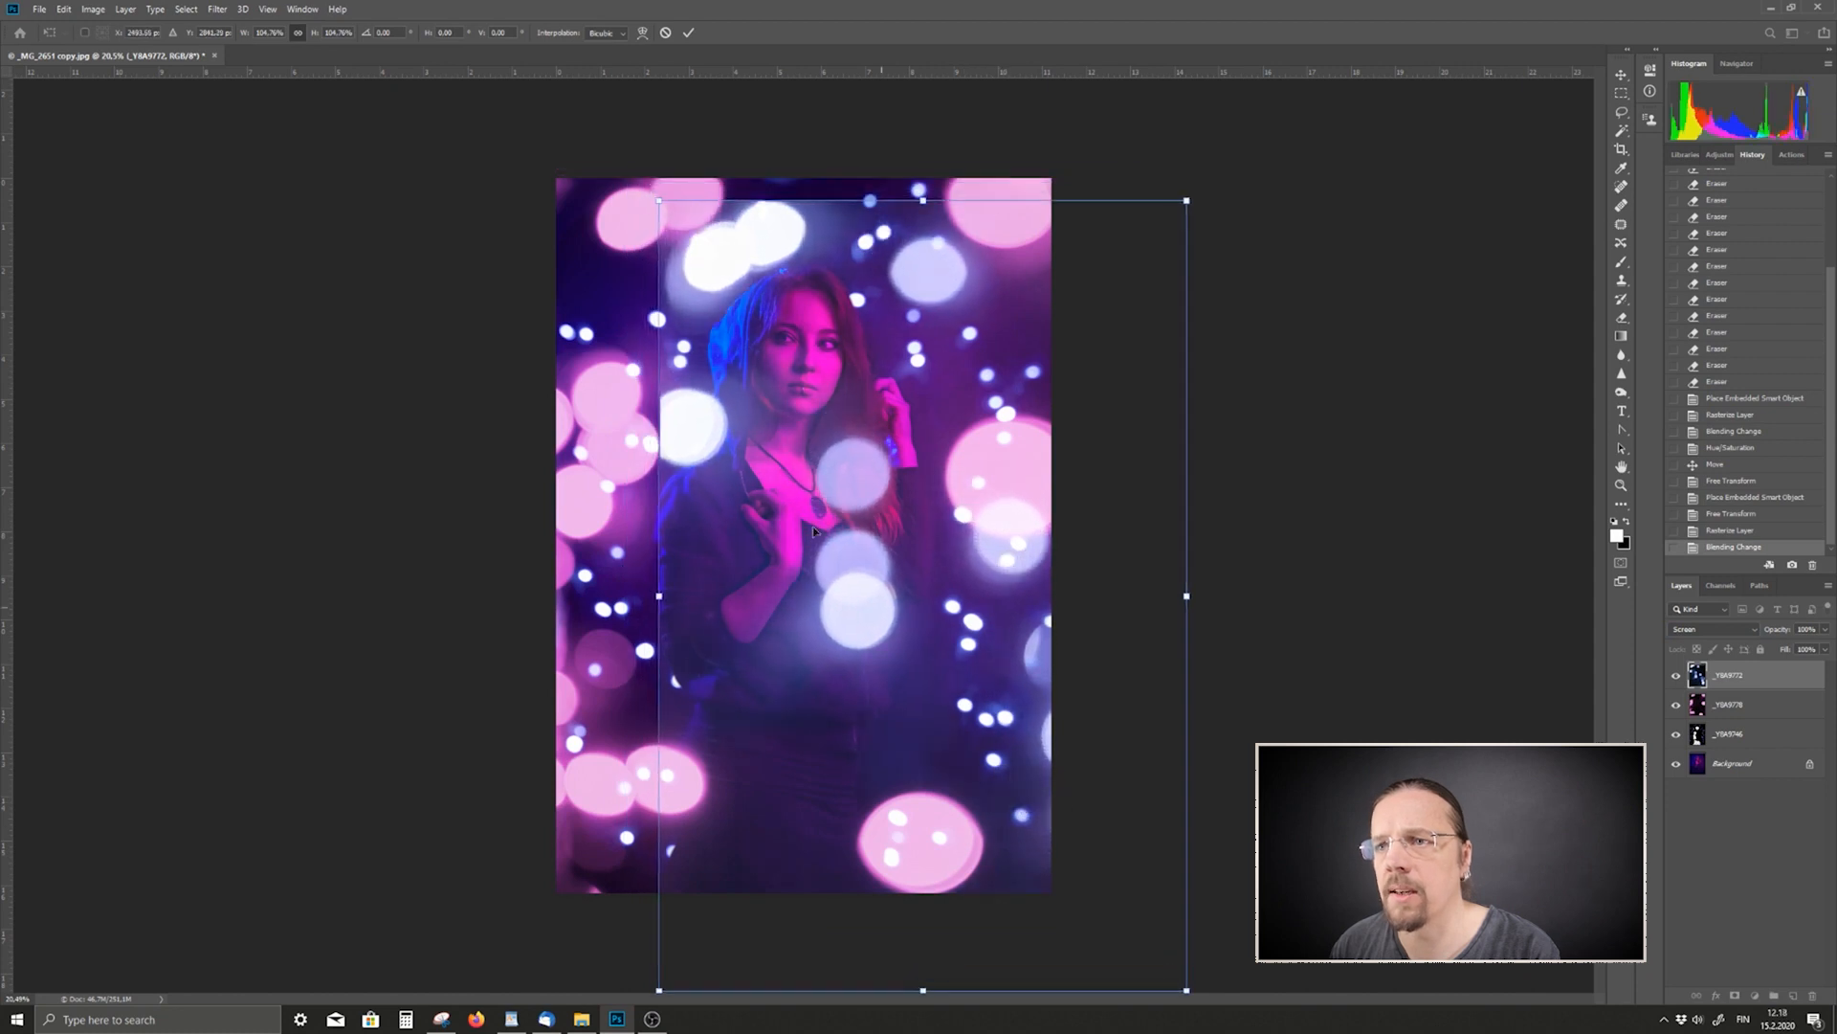
drag(643, 195, 524, 71)
drag(738, 561, 646, 488)
drag(641, 563, 617, 669)
click(688, 33)
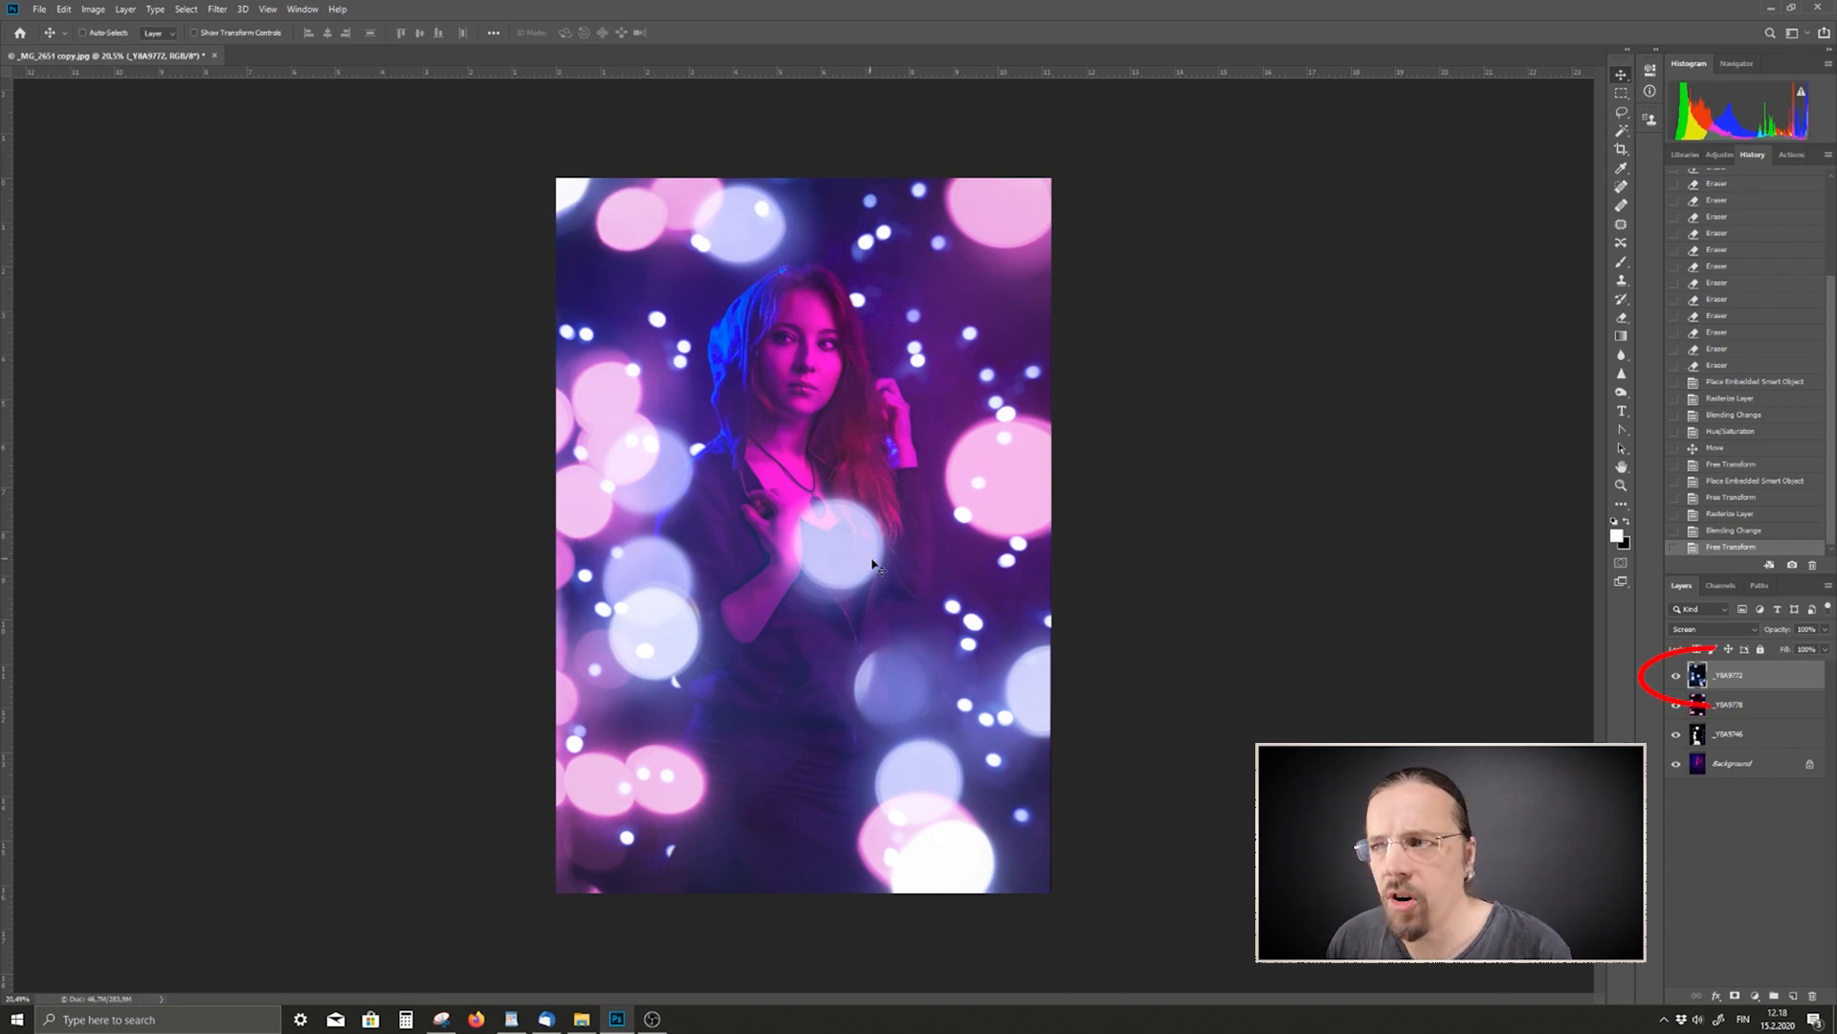
- Compare the portrait with and without the _Y8A9772 light layer
click(1676, 677)
click(1677, 677)
click(1677, 676)
click(1677, 677)
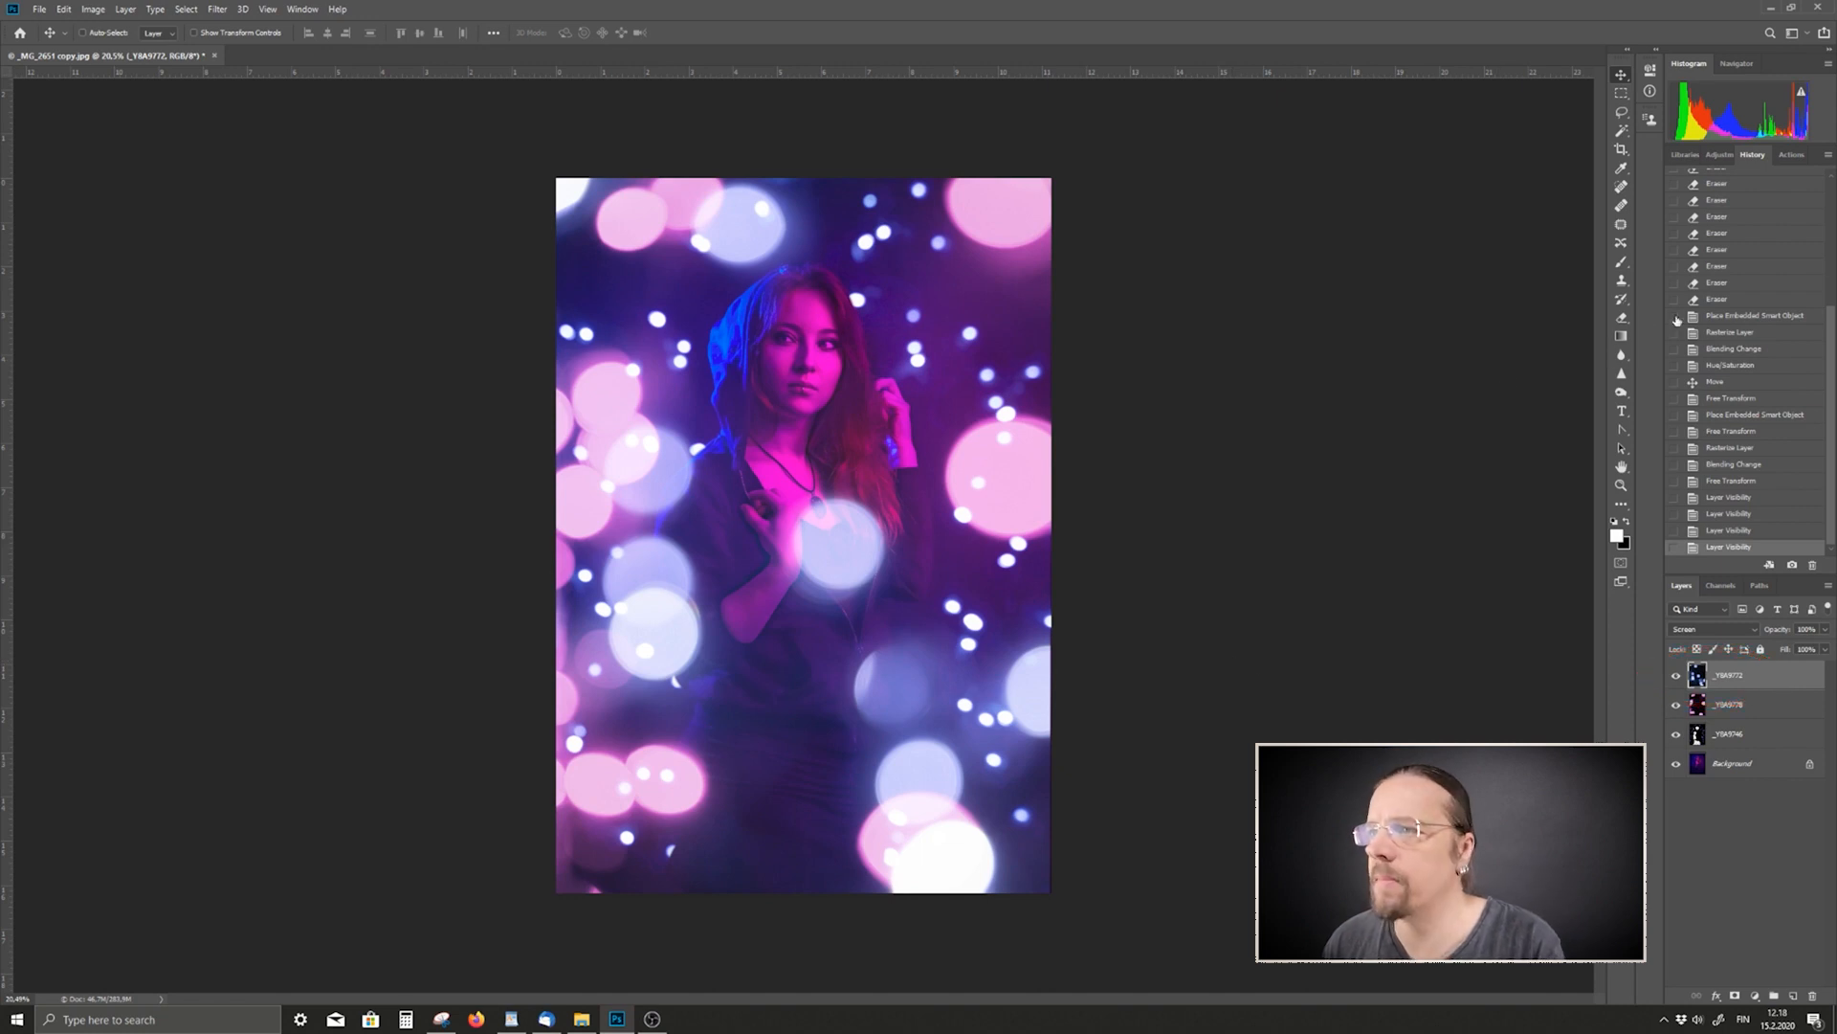
- Clone the light on the woman's chest to the portrait's lower edge beside her skirt, using the Clone Stamp on _Y8A9772
click(1622, 282)
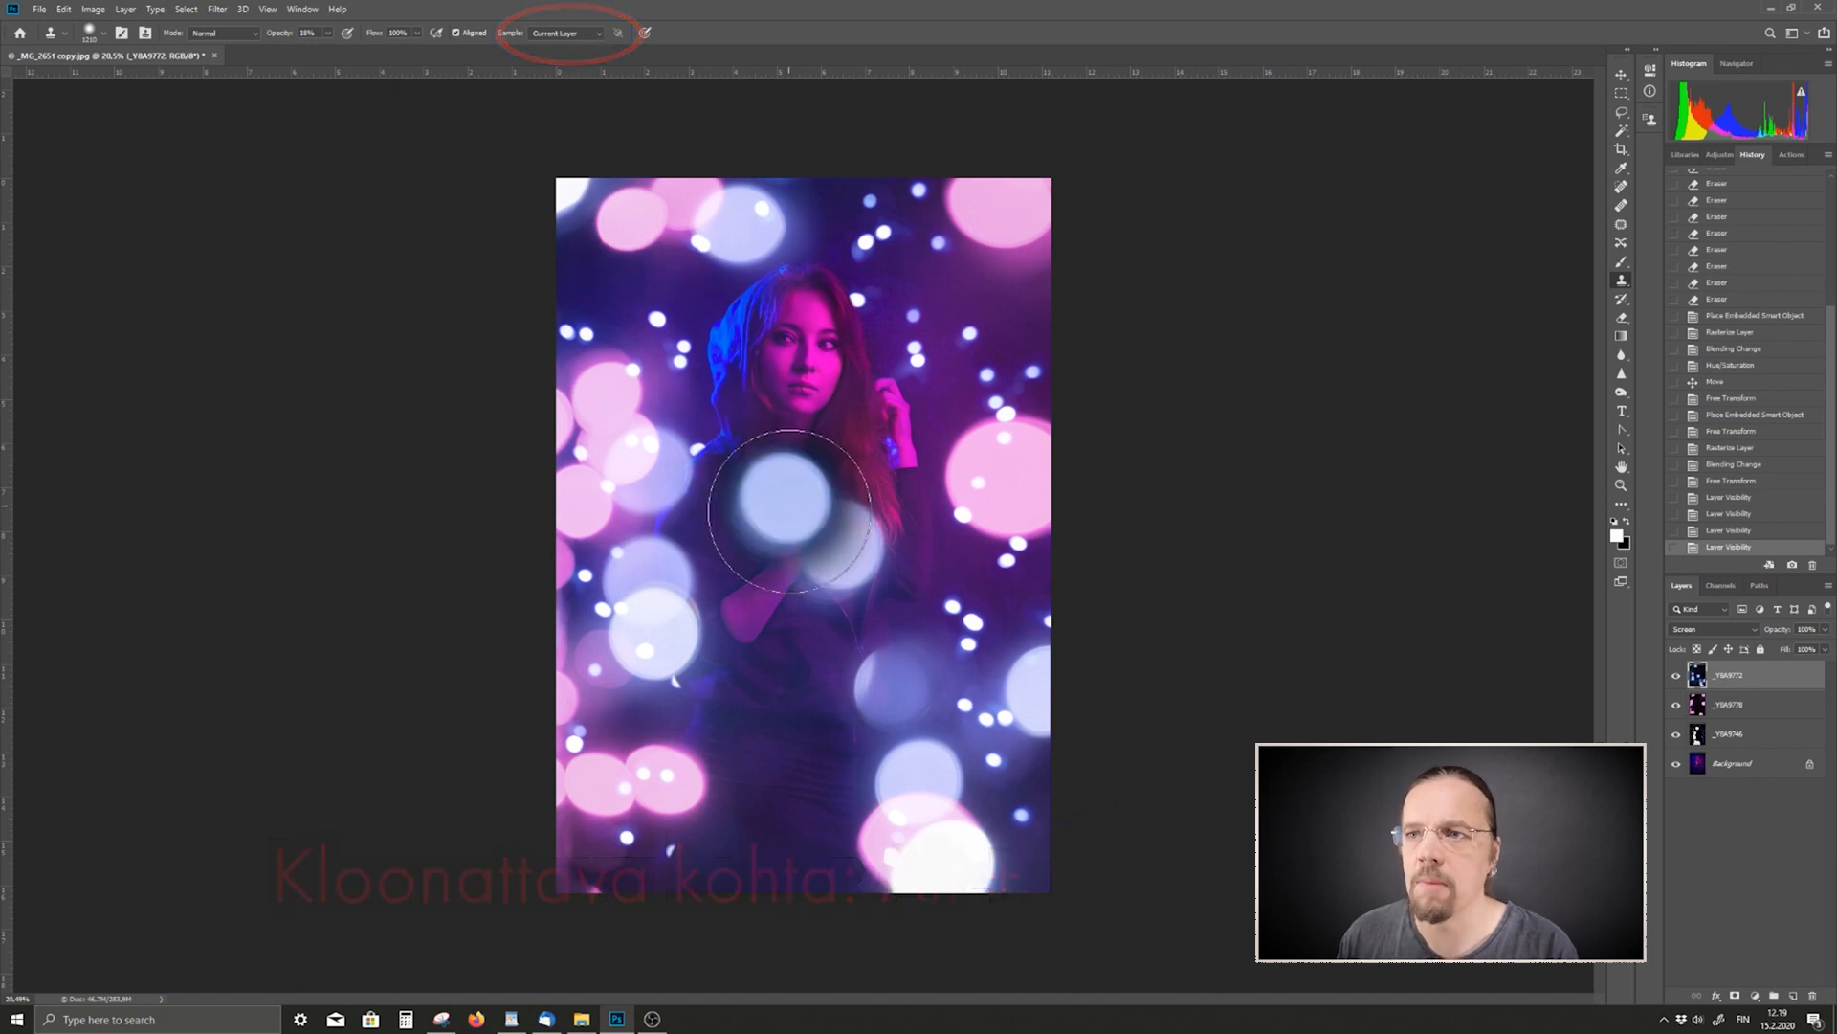
click(840, 553)
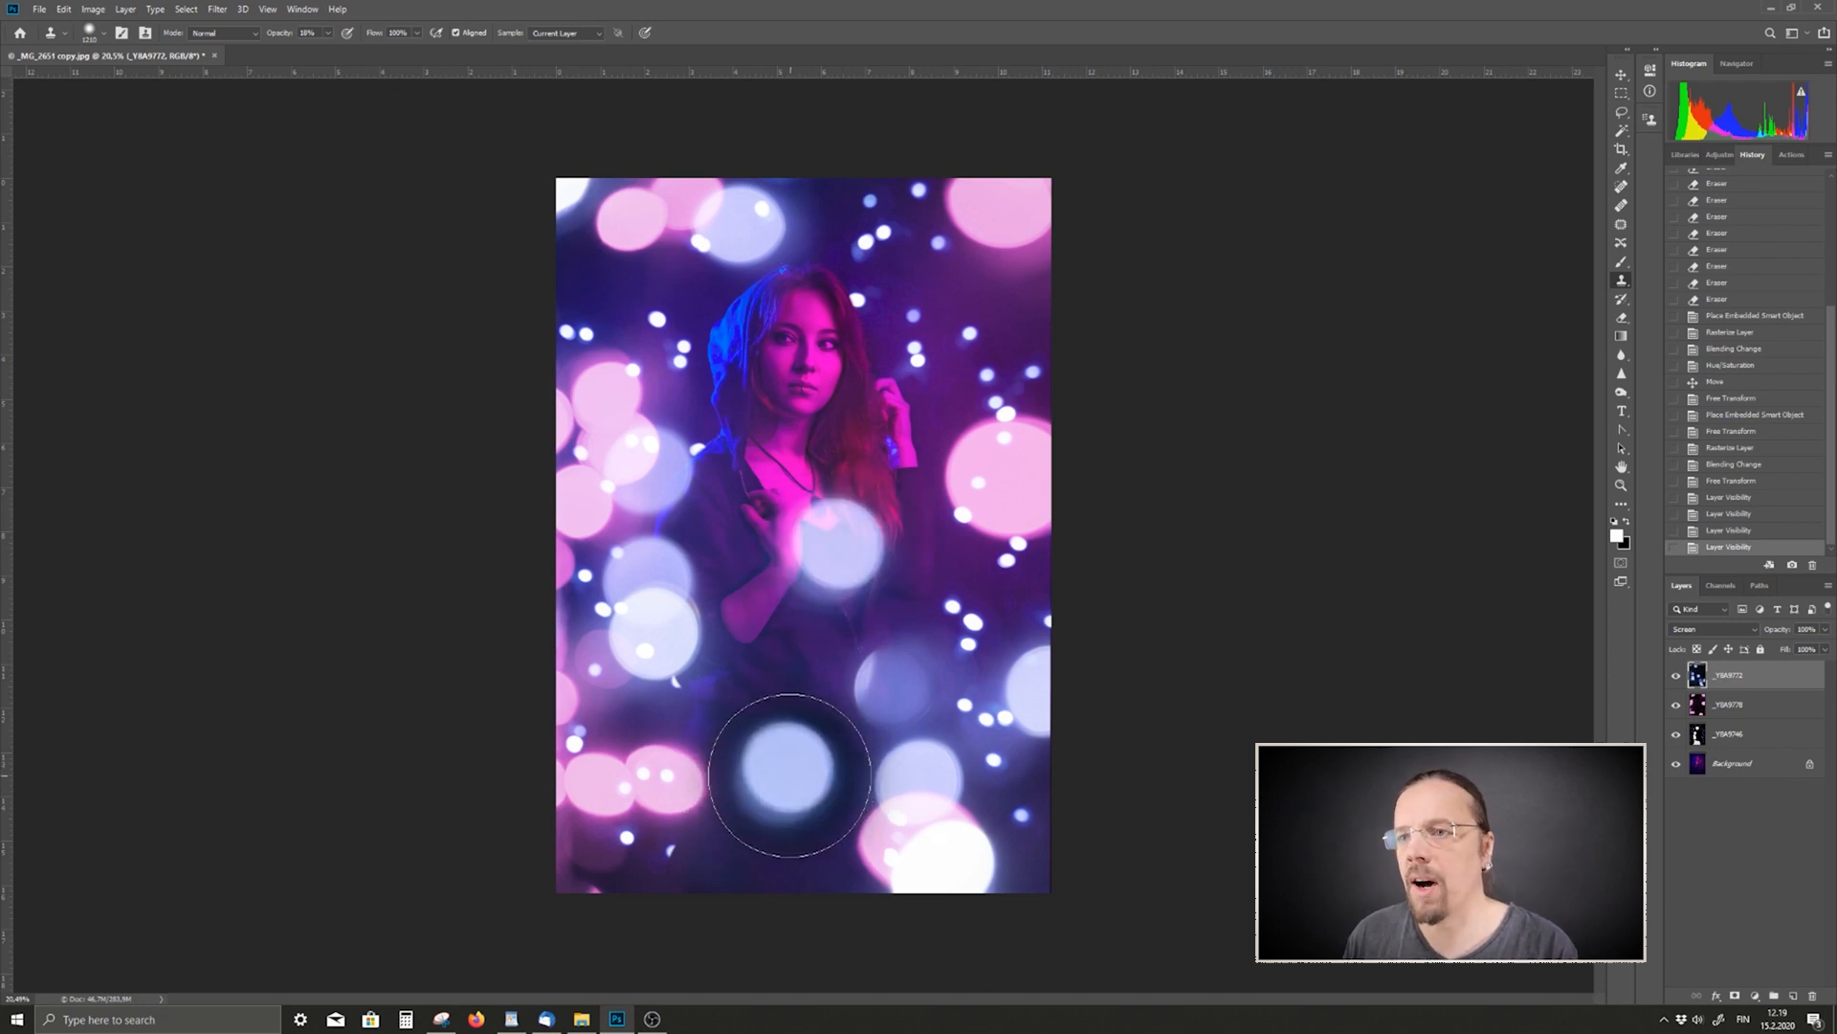
click(779, 864)
click(779, 864)
click(779, 864)
click(779, 864)
click(779, 859)
click(777, 855)
click(776, 851)
click(774, 849)
click(771, 846)
click(772, 844)
click(768, 842)
click(775, 845)
click(780, 844)
click(786, 837)
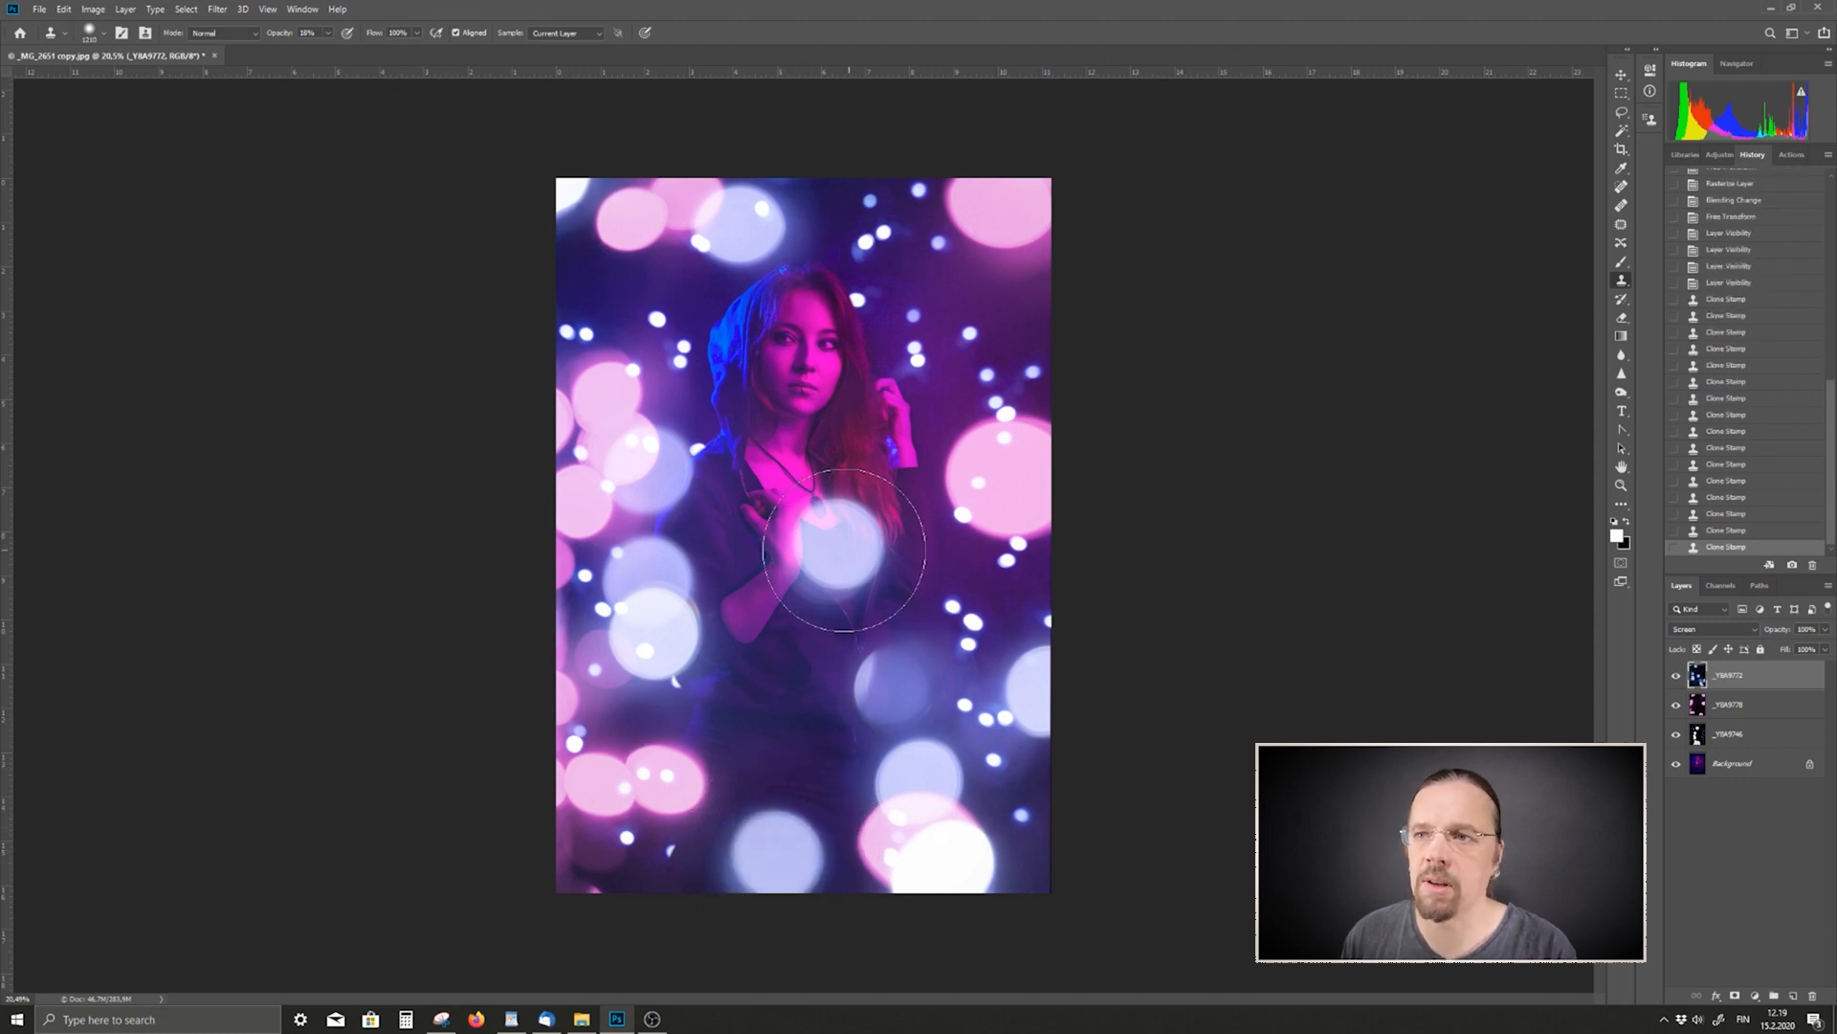
- Remove the light over the woman's chest by cloning a dark area of the _Y8A9772 layer over it
click(833, 550)
click(832, 551)
click(833, 550)
click(833, 550)
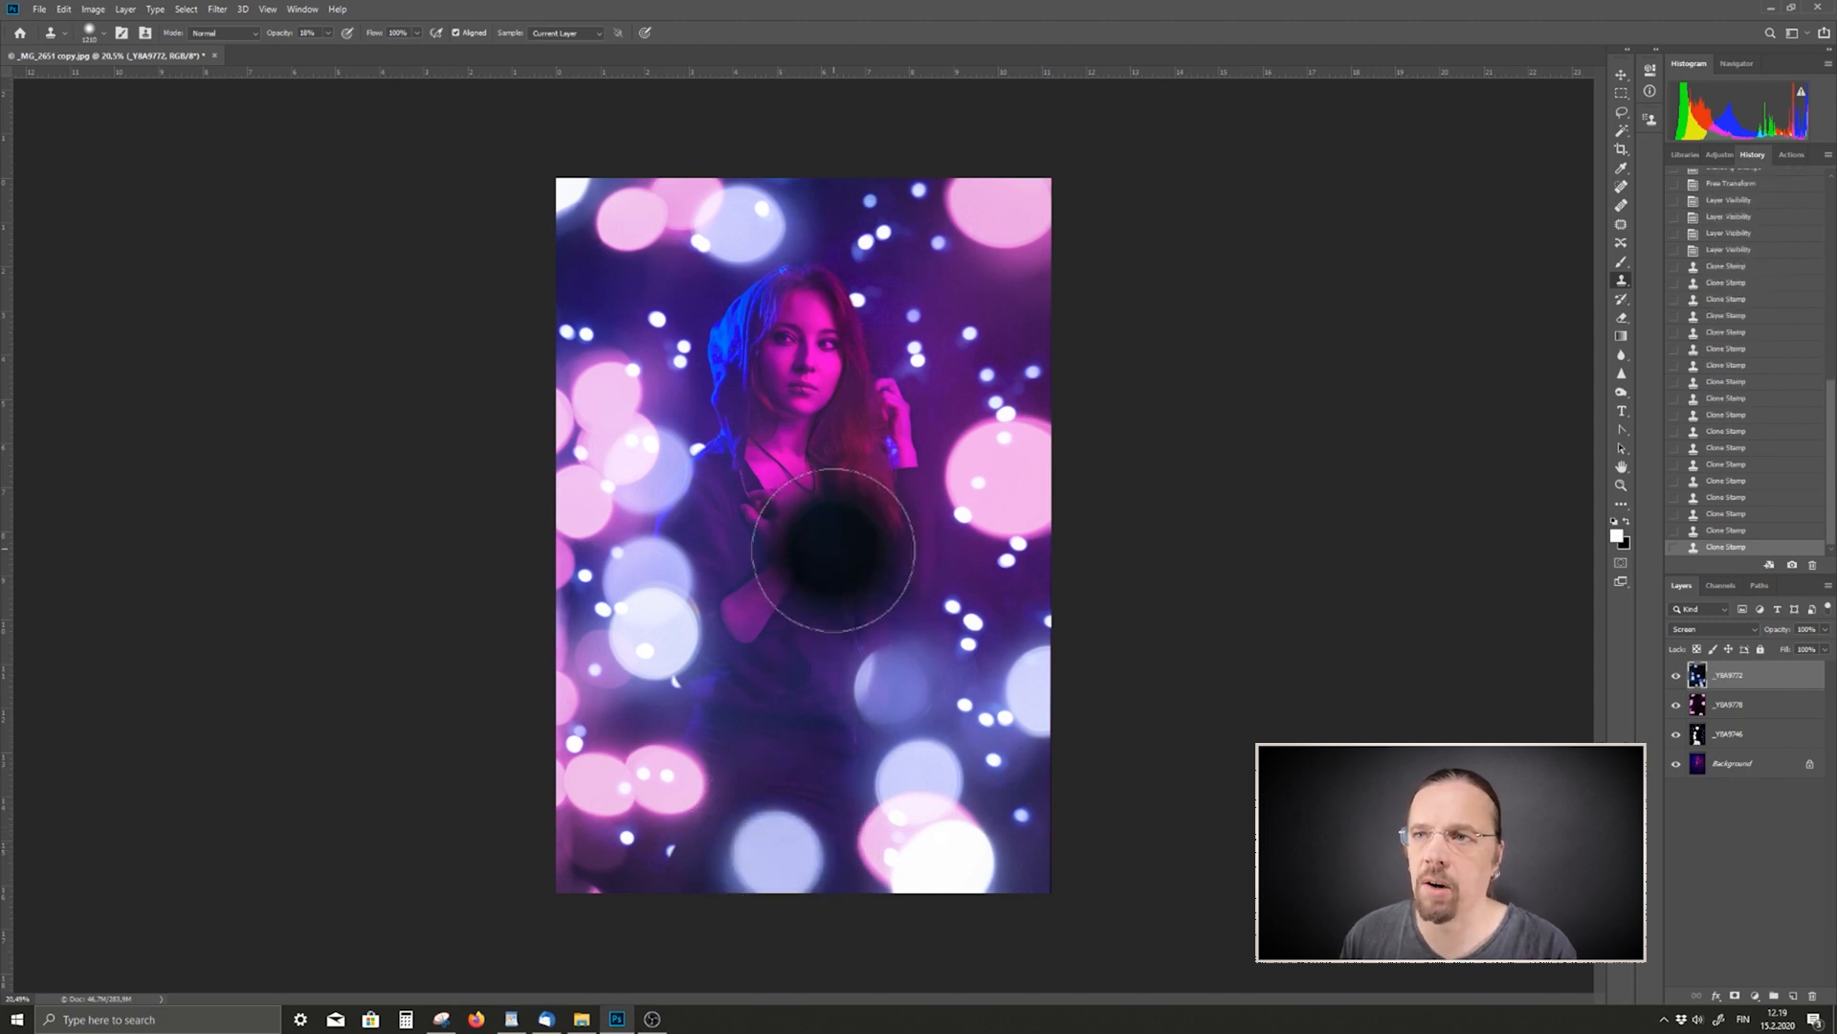
alt+click(784, 680)
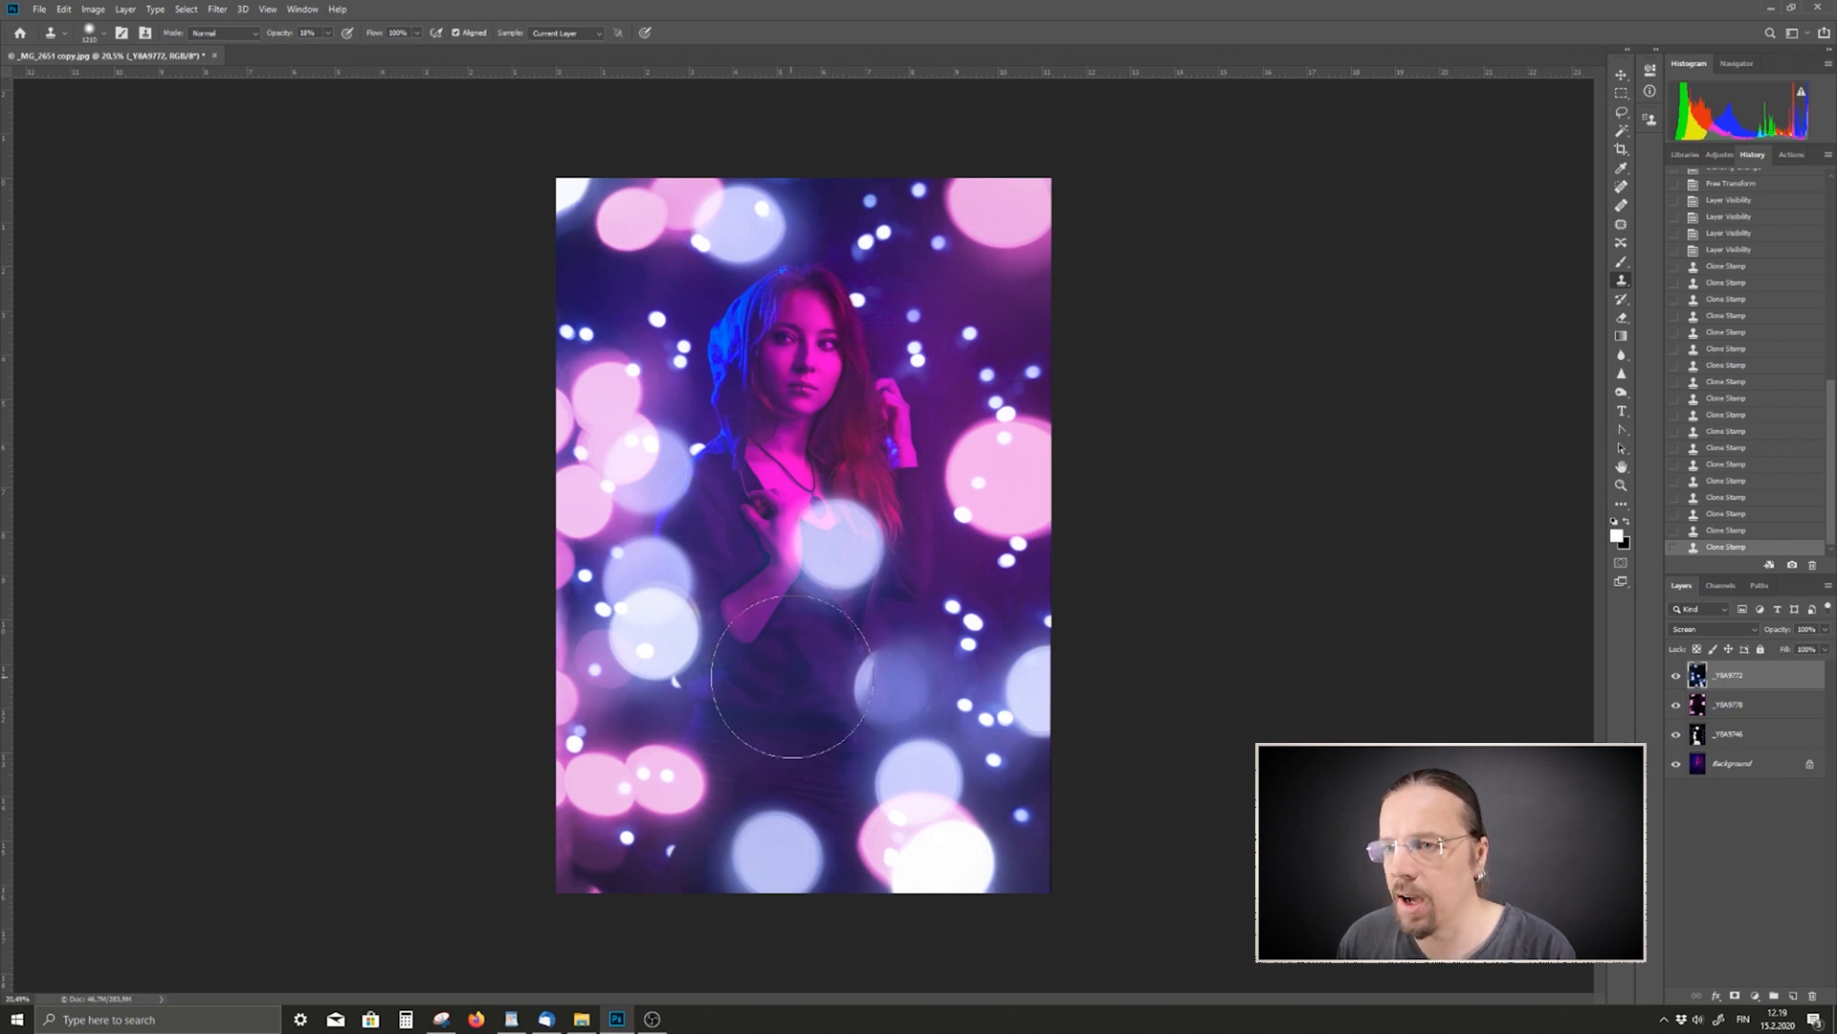
mouse_move(806, 588)
mouse_down()
mouse_move(769, 592)
mouse_move(854, 572)
mouse_move(840, 533)
mouse_move(814, 560)
mouse_move(823, 593)
mouse_move(804, 574)
mouse_move(838, 538)
mouse_move(861, 560)
mouse_move(871, 536)
mouse_move(834, 515)
mouse_up()
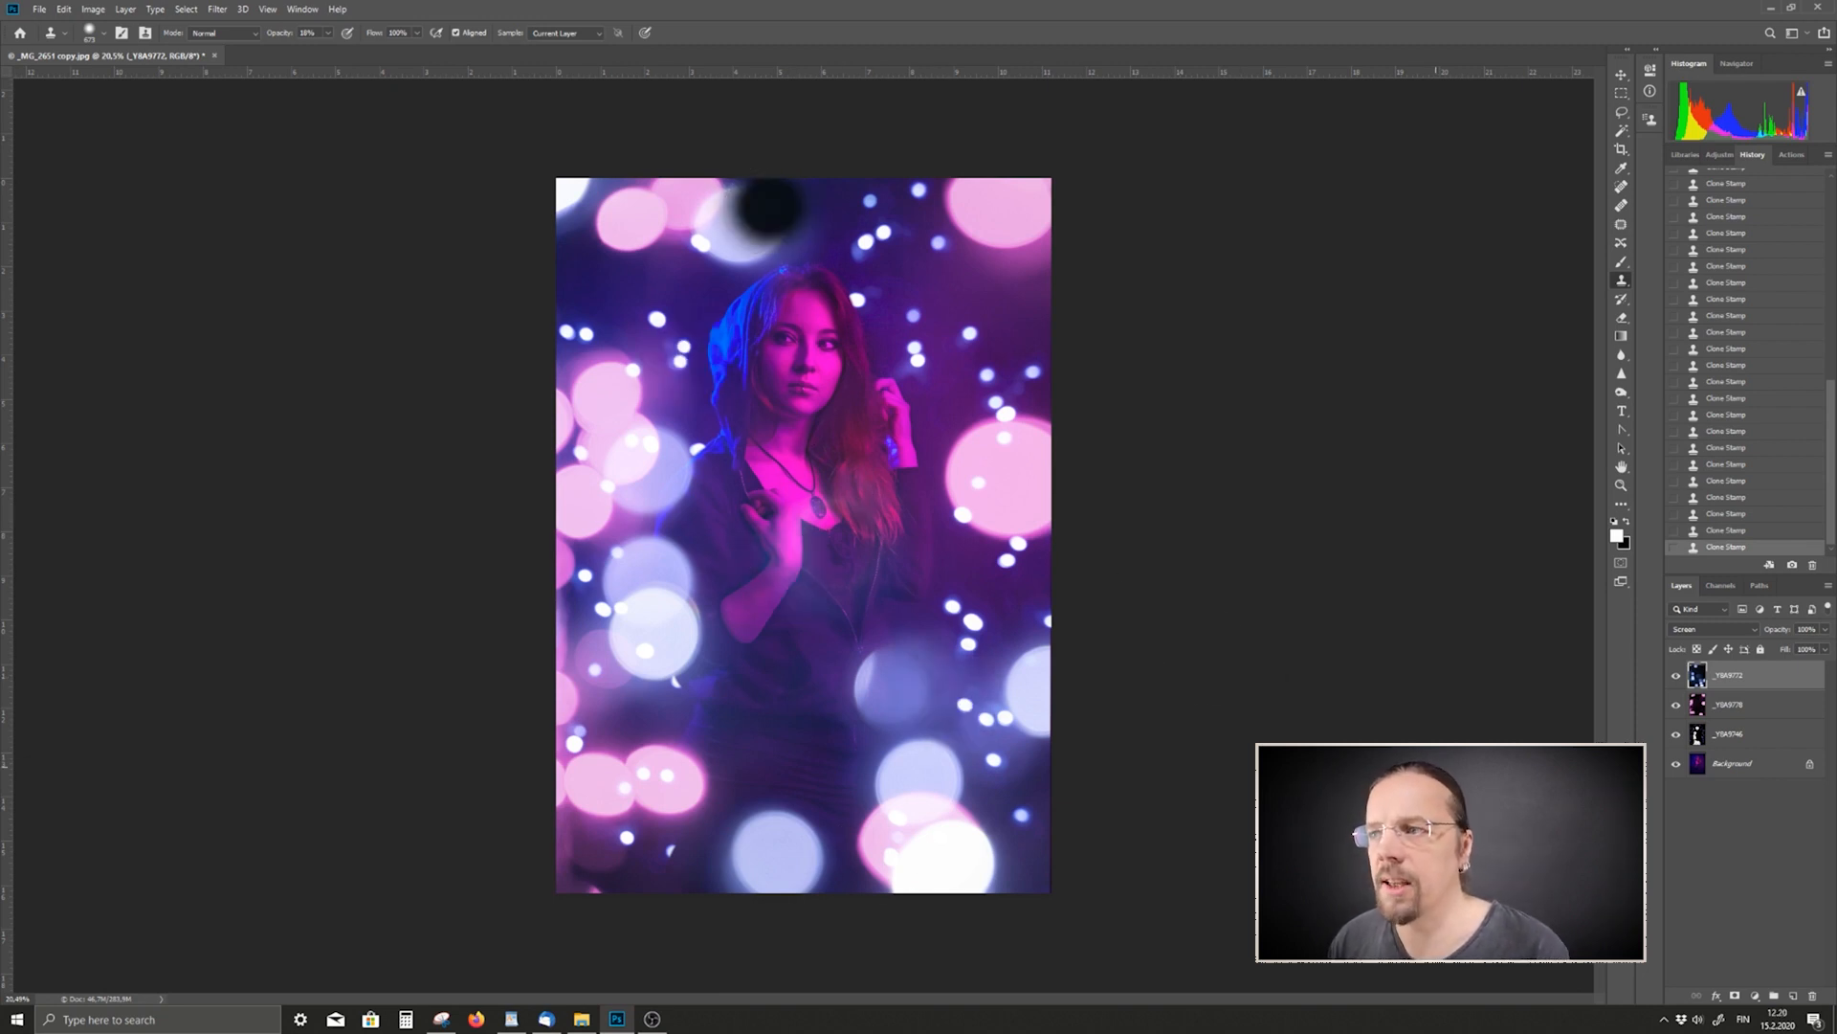
- Shift the hue of the _Y8A9772 layer's bluish lights toward pinkish purple with Hue/Saturation and nudge the layer slightly downward
key(v)
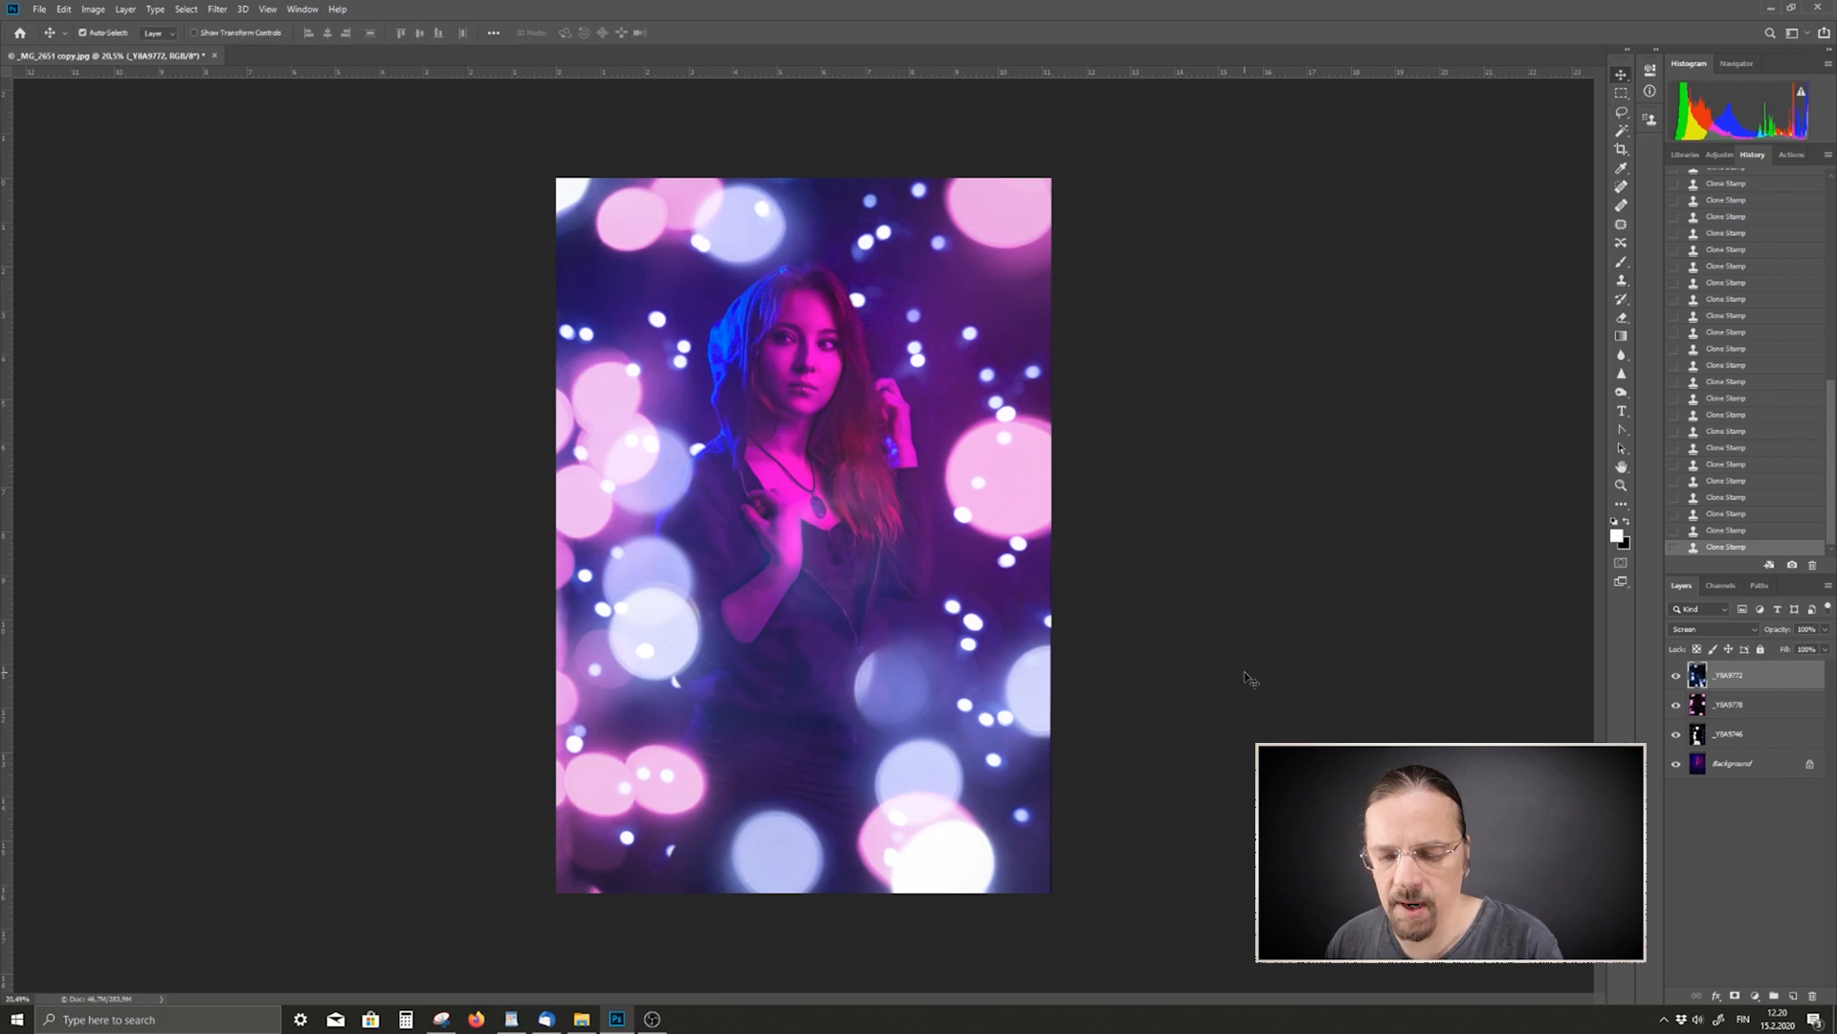
key(ctrl+u)
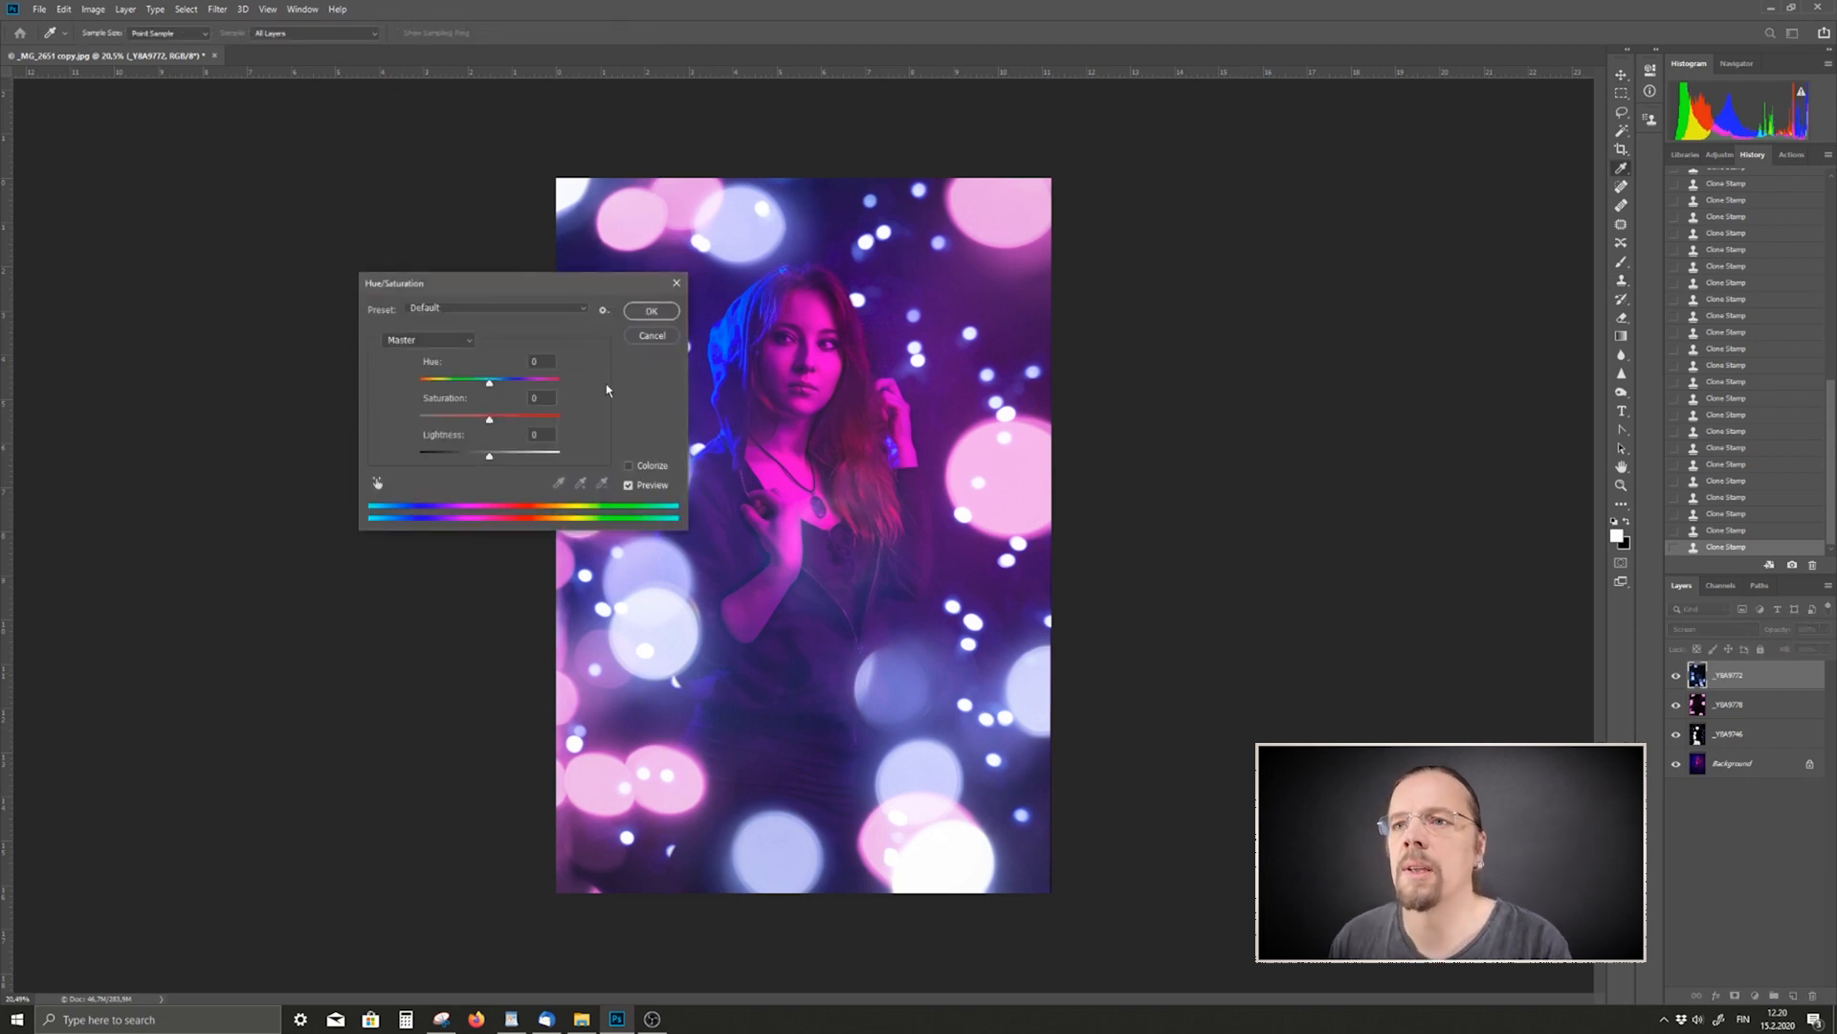
drag(490, 383, 527, 398)
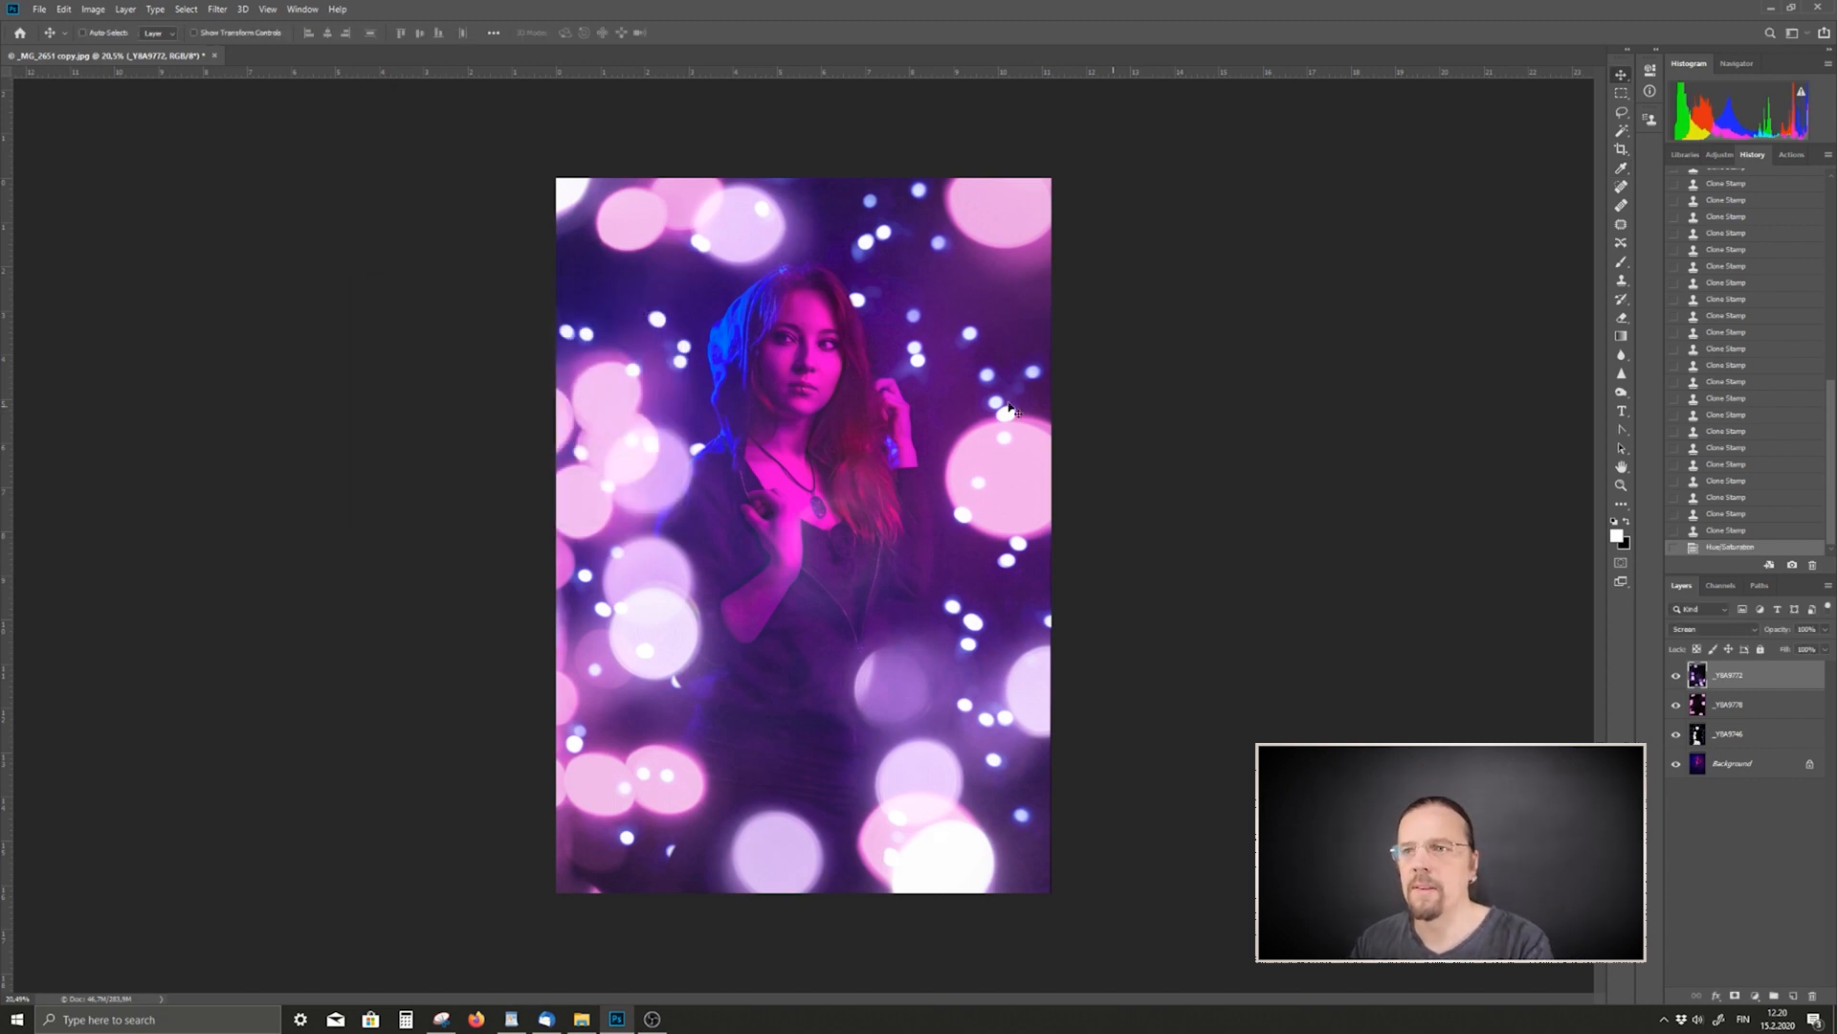
drag(674, 527, 671, 536)
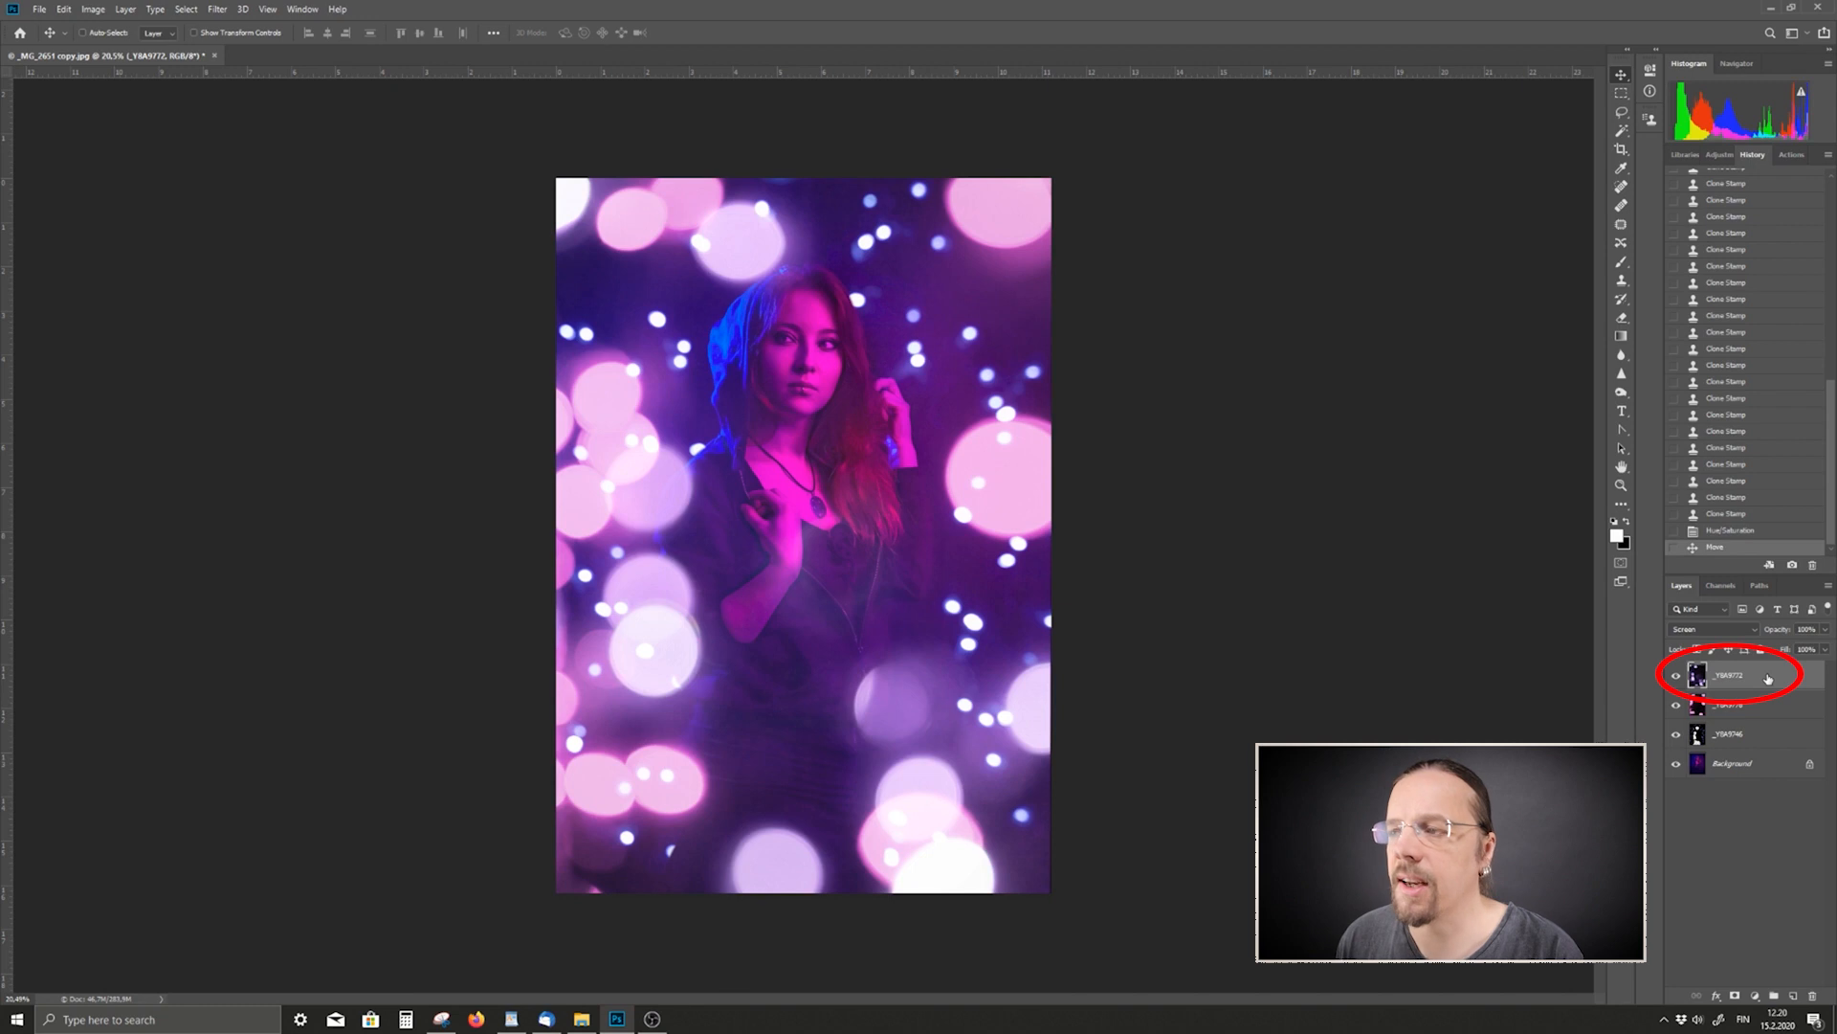
- Duplicate the _Y8A9772 layer, flip the copy horizontally, and shift it right and down so its lights clear the woman's face and chest
drag(1770, 681, 1795, 997)
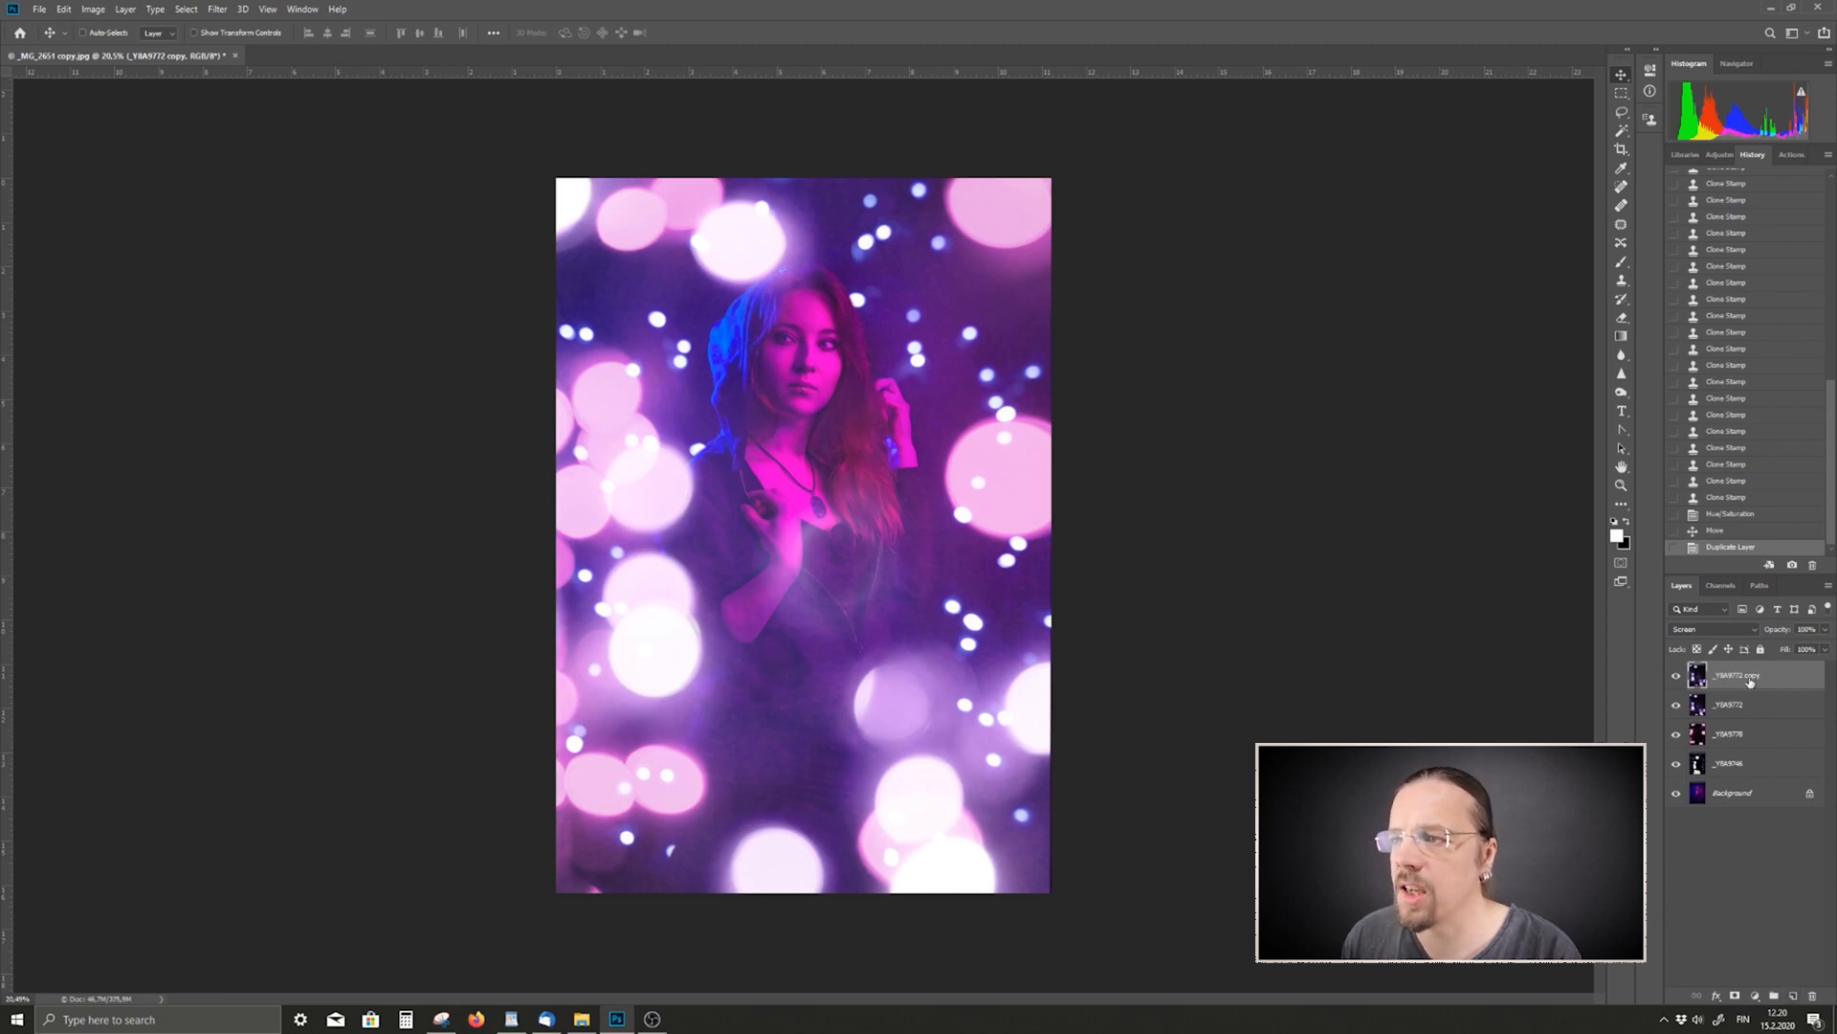
key(ctrl+t)
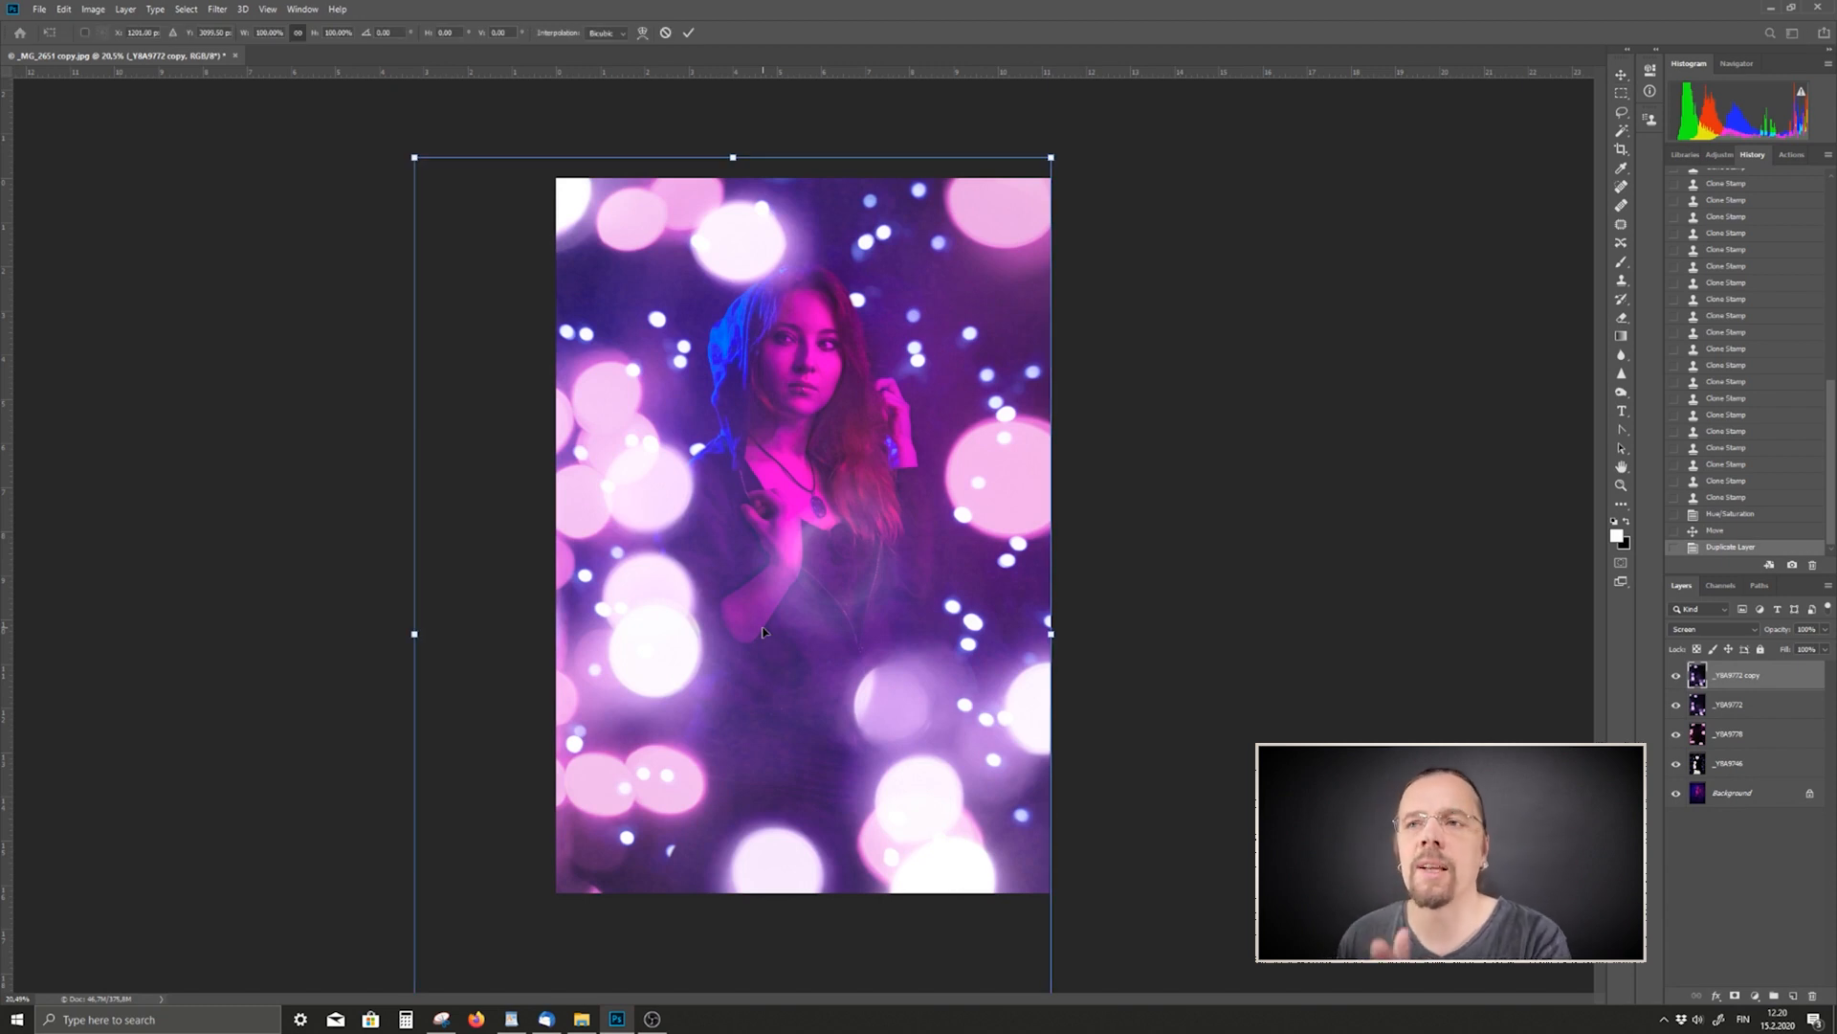
right_click(801, 513)
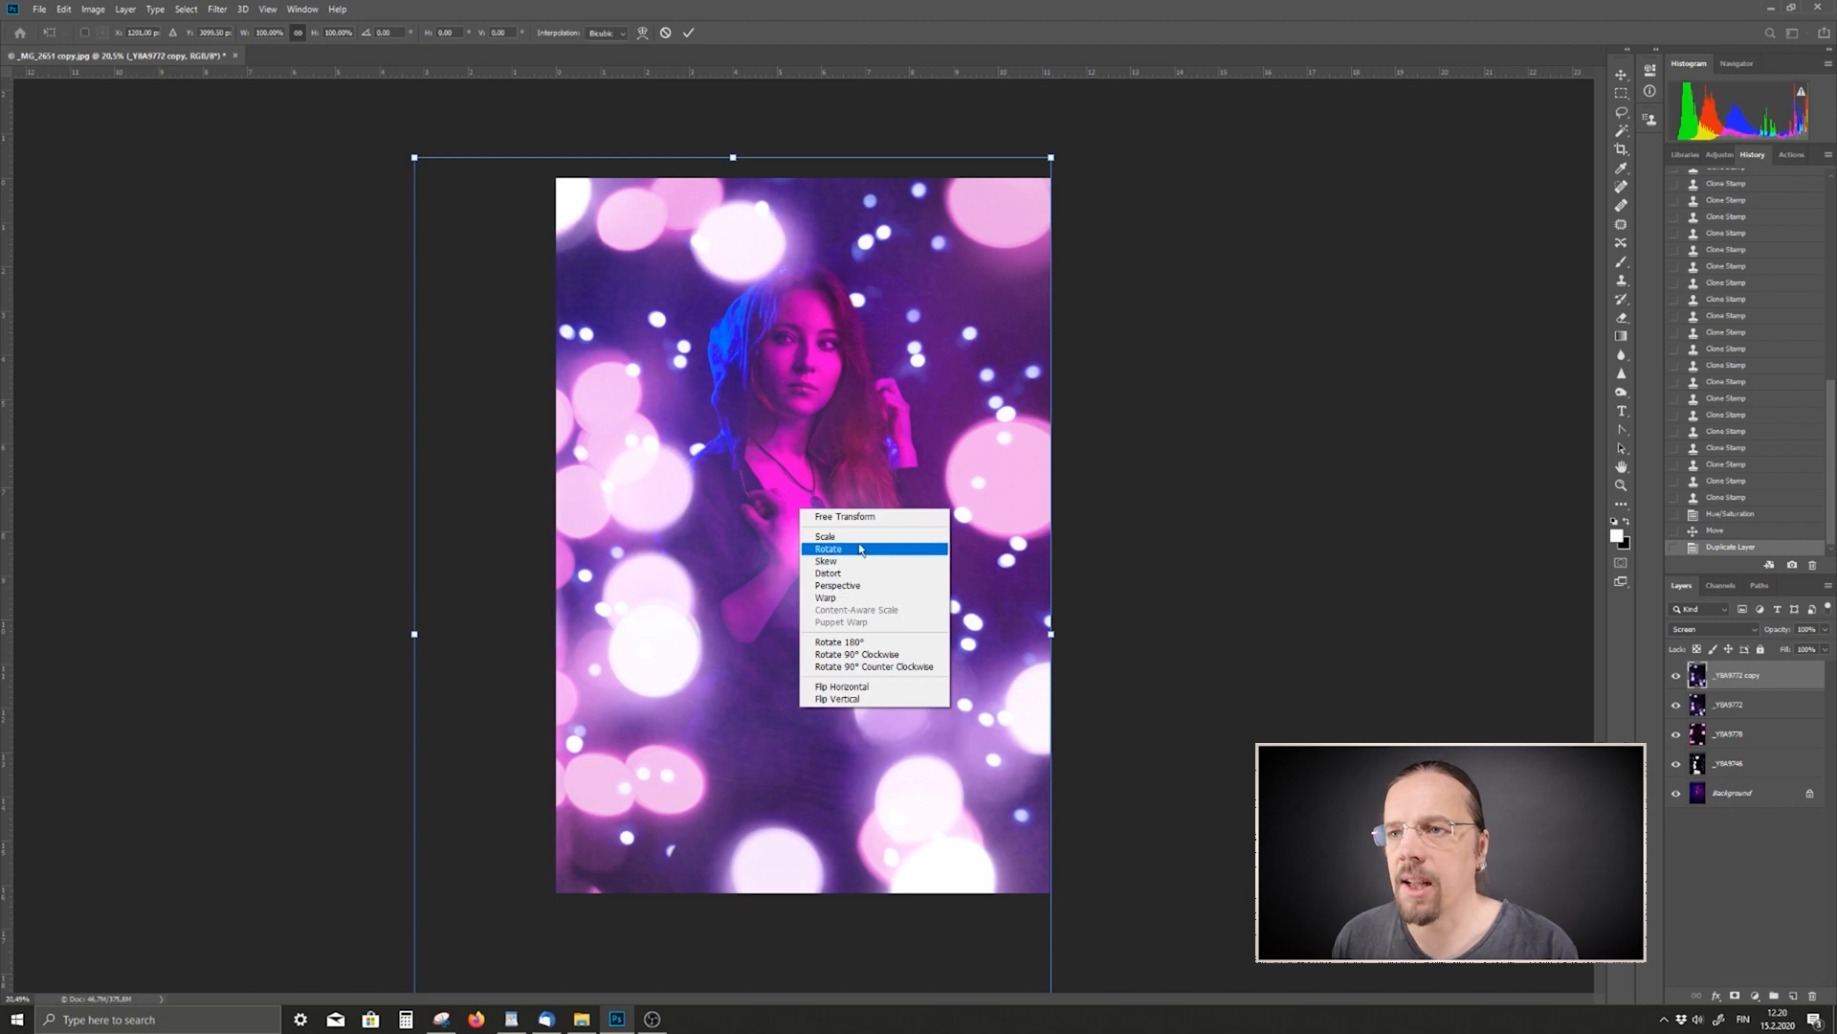
click(861, 688)
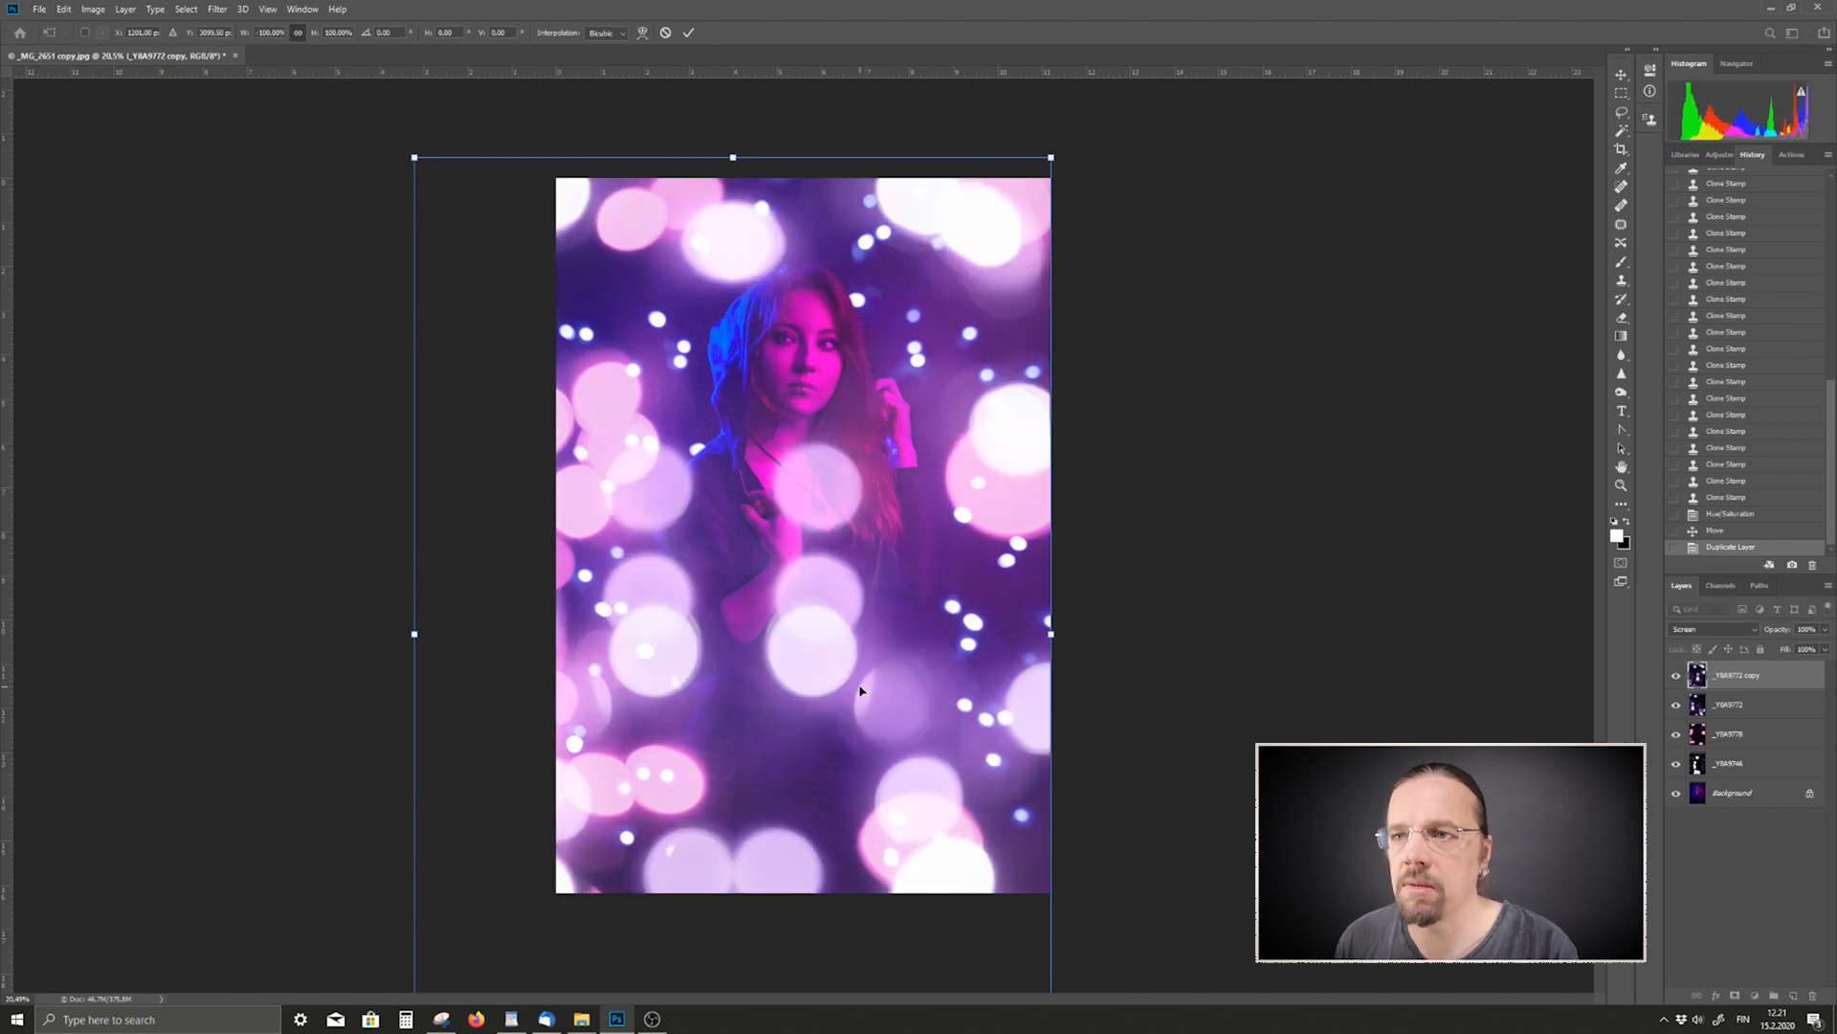
drag(853, 650, 1101, 690)
click(688, 33)
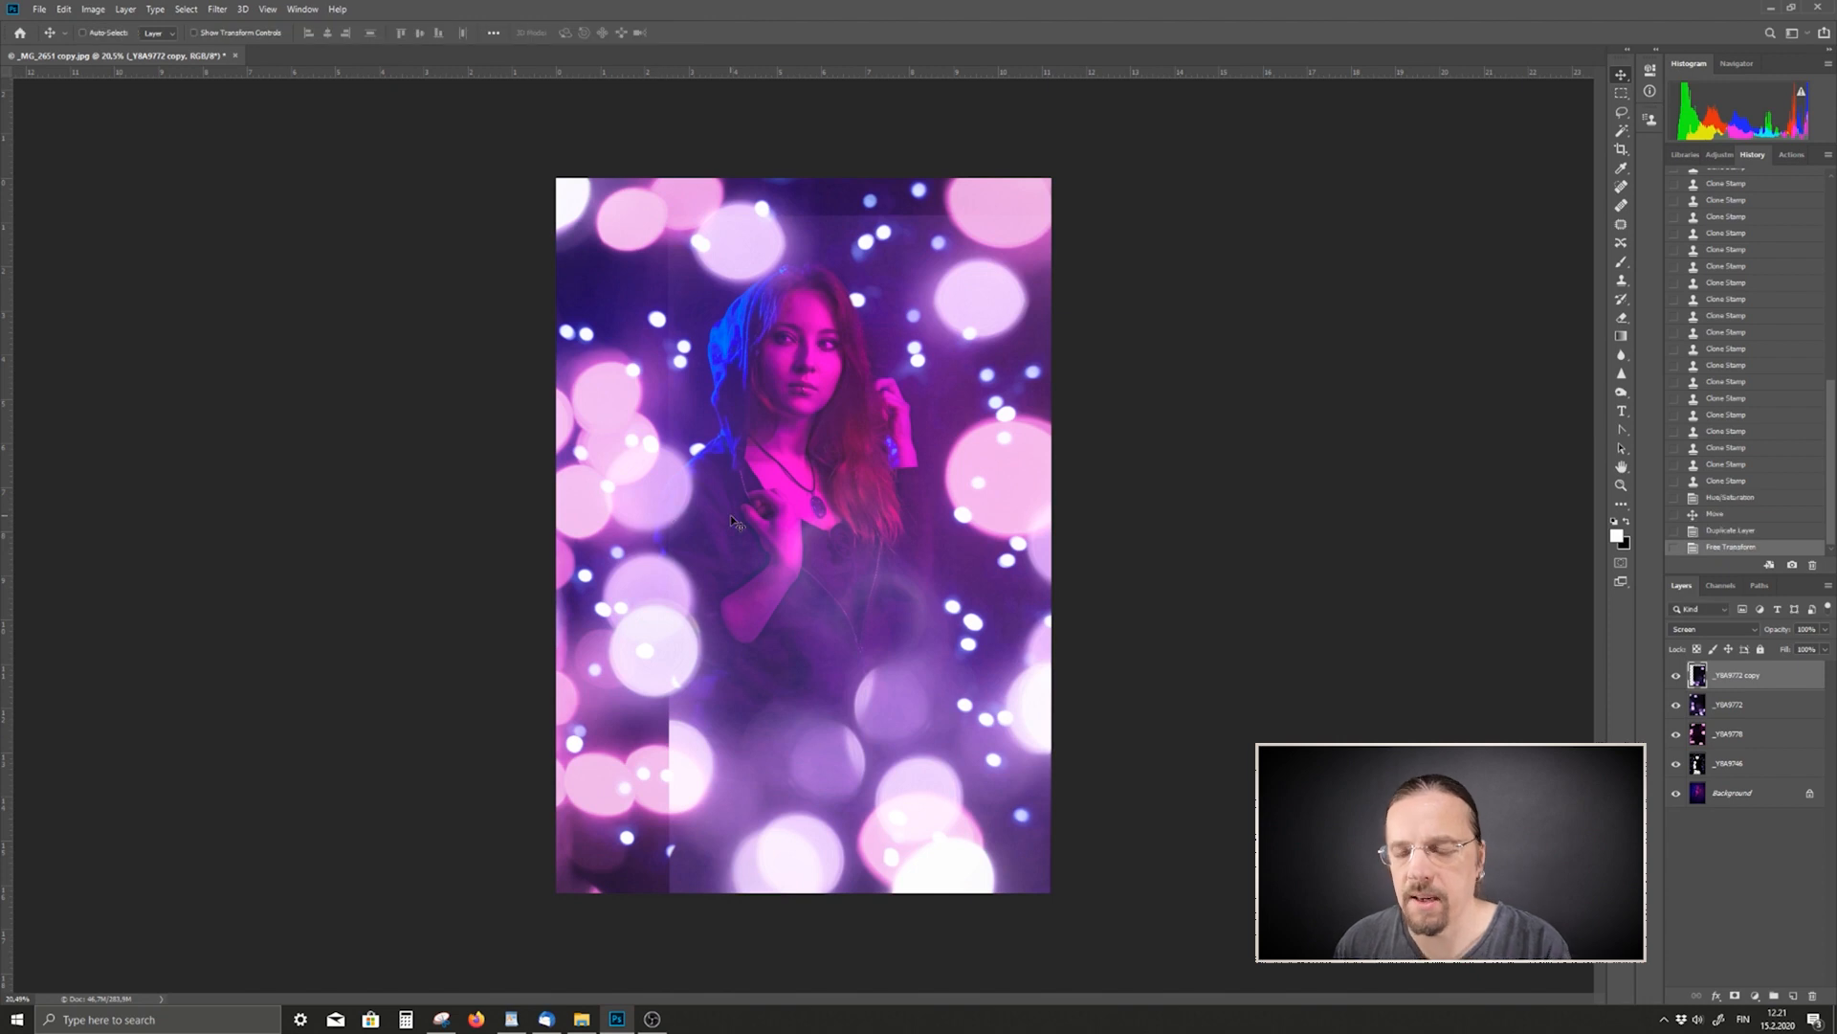
- Erase the hard edges of the _Y8A9772 copy along the portrait's left side and top with a large soft Eraser
key(e)
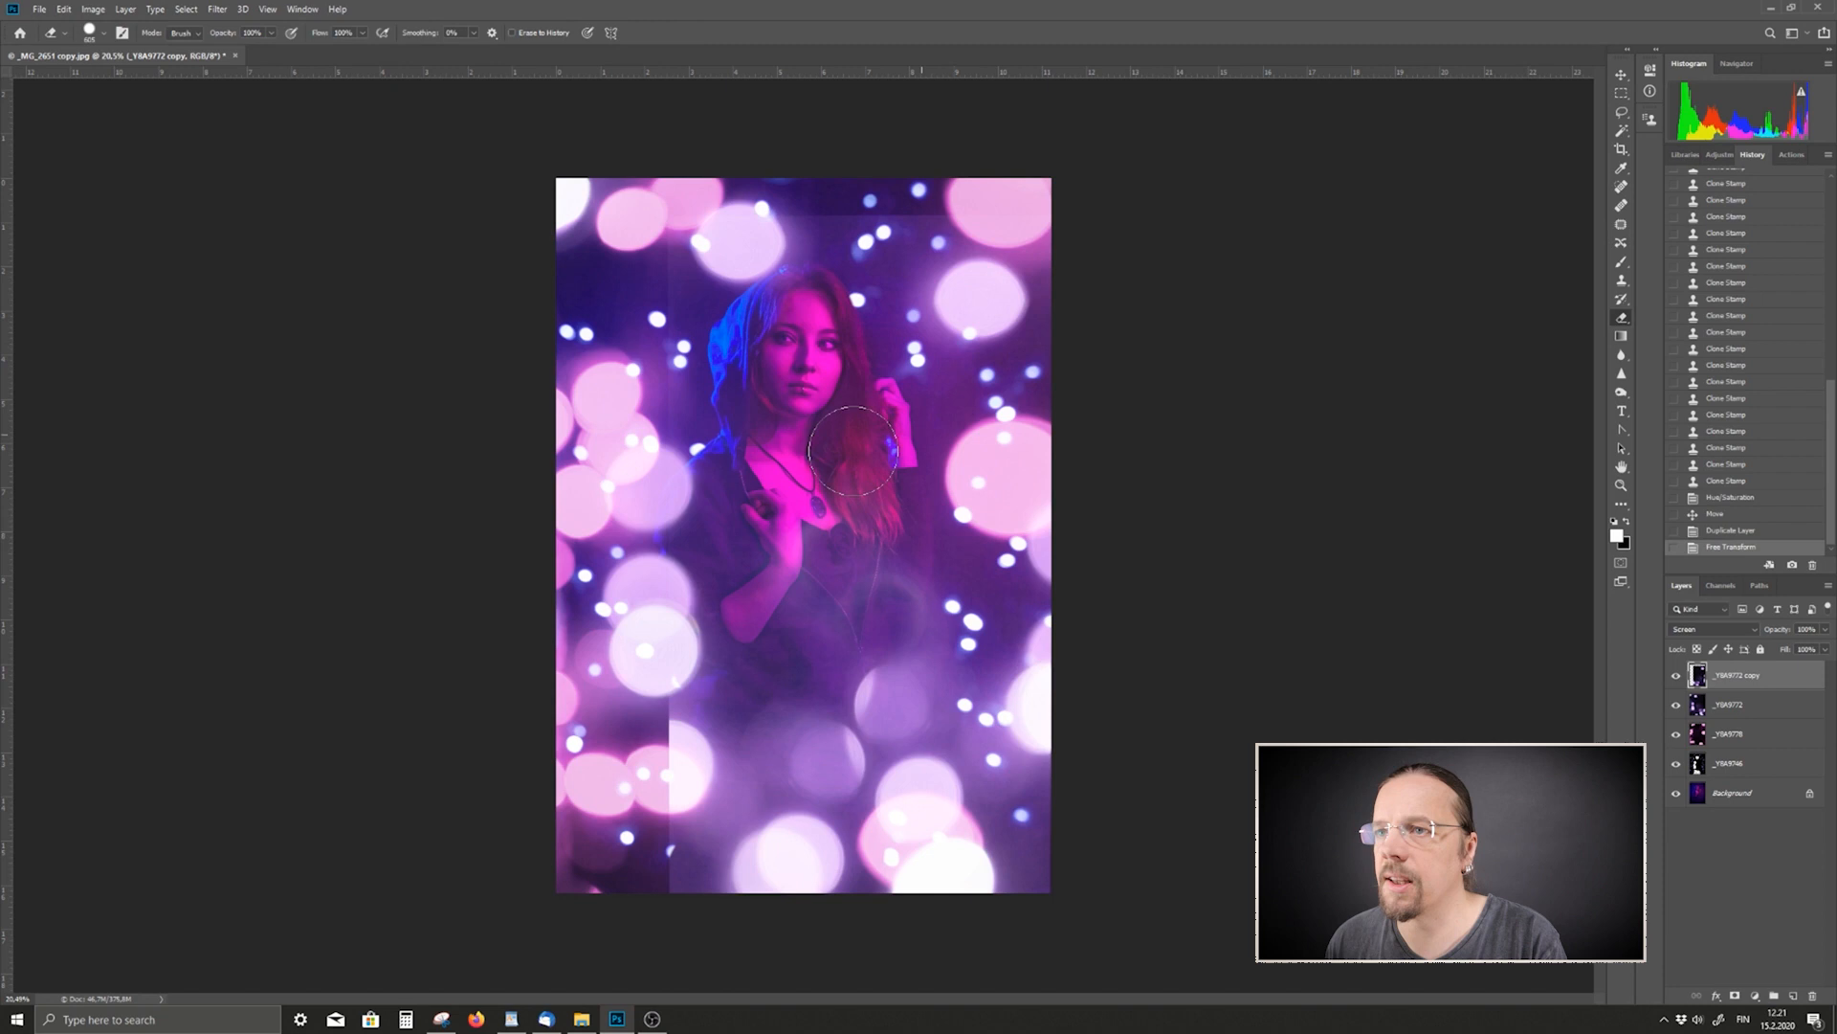
mouse_move(842, 467)
mouse_down()
mouse_move(887, 466)
mouse_move(807, 134)
mouse_up()
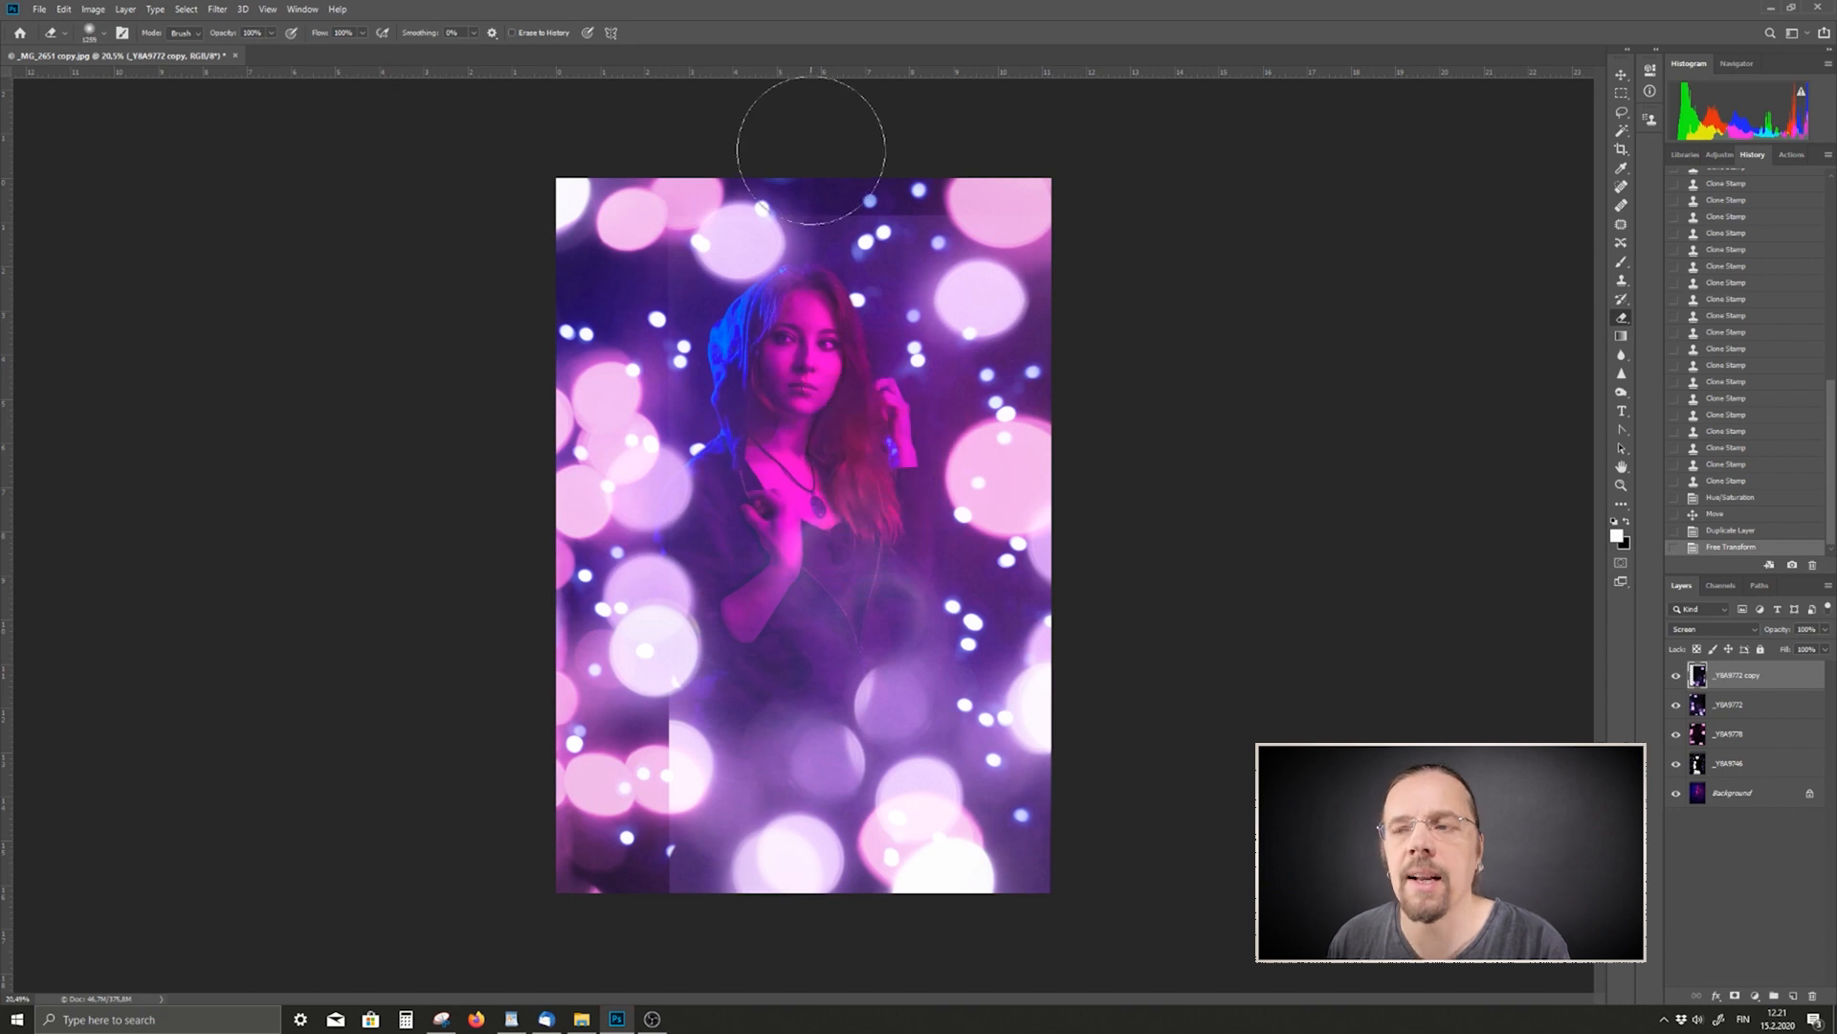
mouse_move(782, 318)
mouse_down()
mouse_move(811, 287)
mouse_move(756, 276)
mouse_up()
mouse_move(598, 394)
mouse_down()
mouse_move(606, 684)
mouse_move(606, 629)
mouse_up()
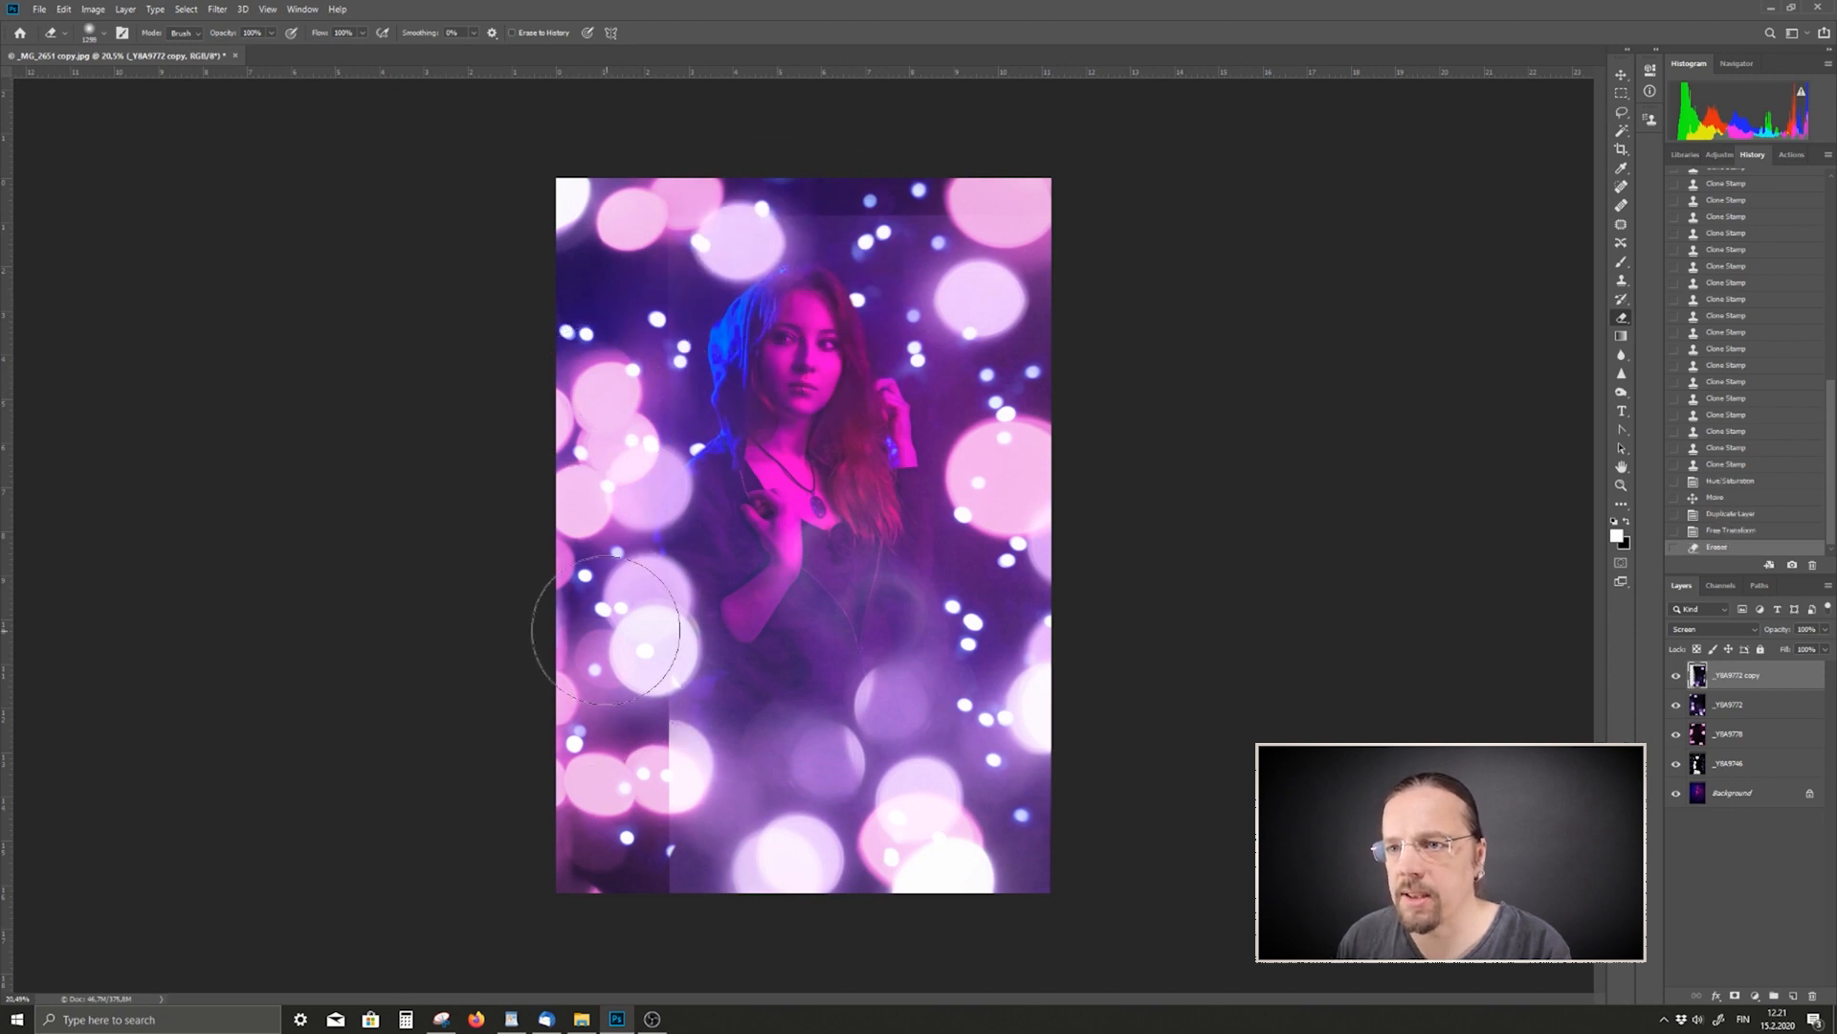
mouse_move(587, 963)
mouse_down()
mouse_move(555, 747)
mouse_move(631, 844)
mouse_move(646, 823)
mouse_up()
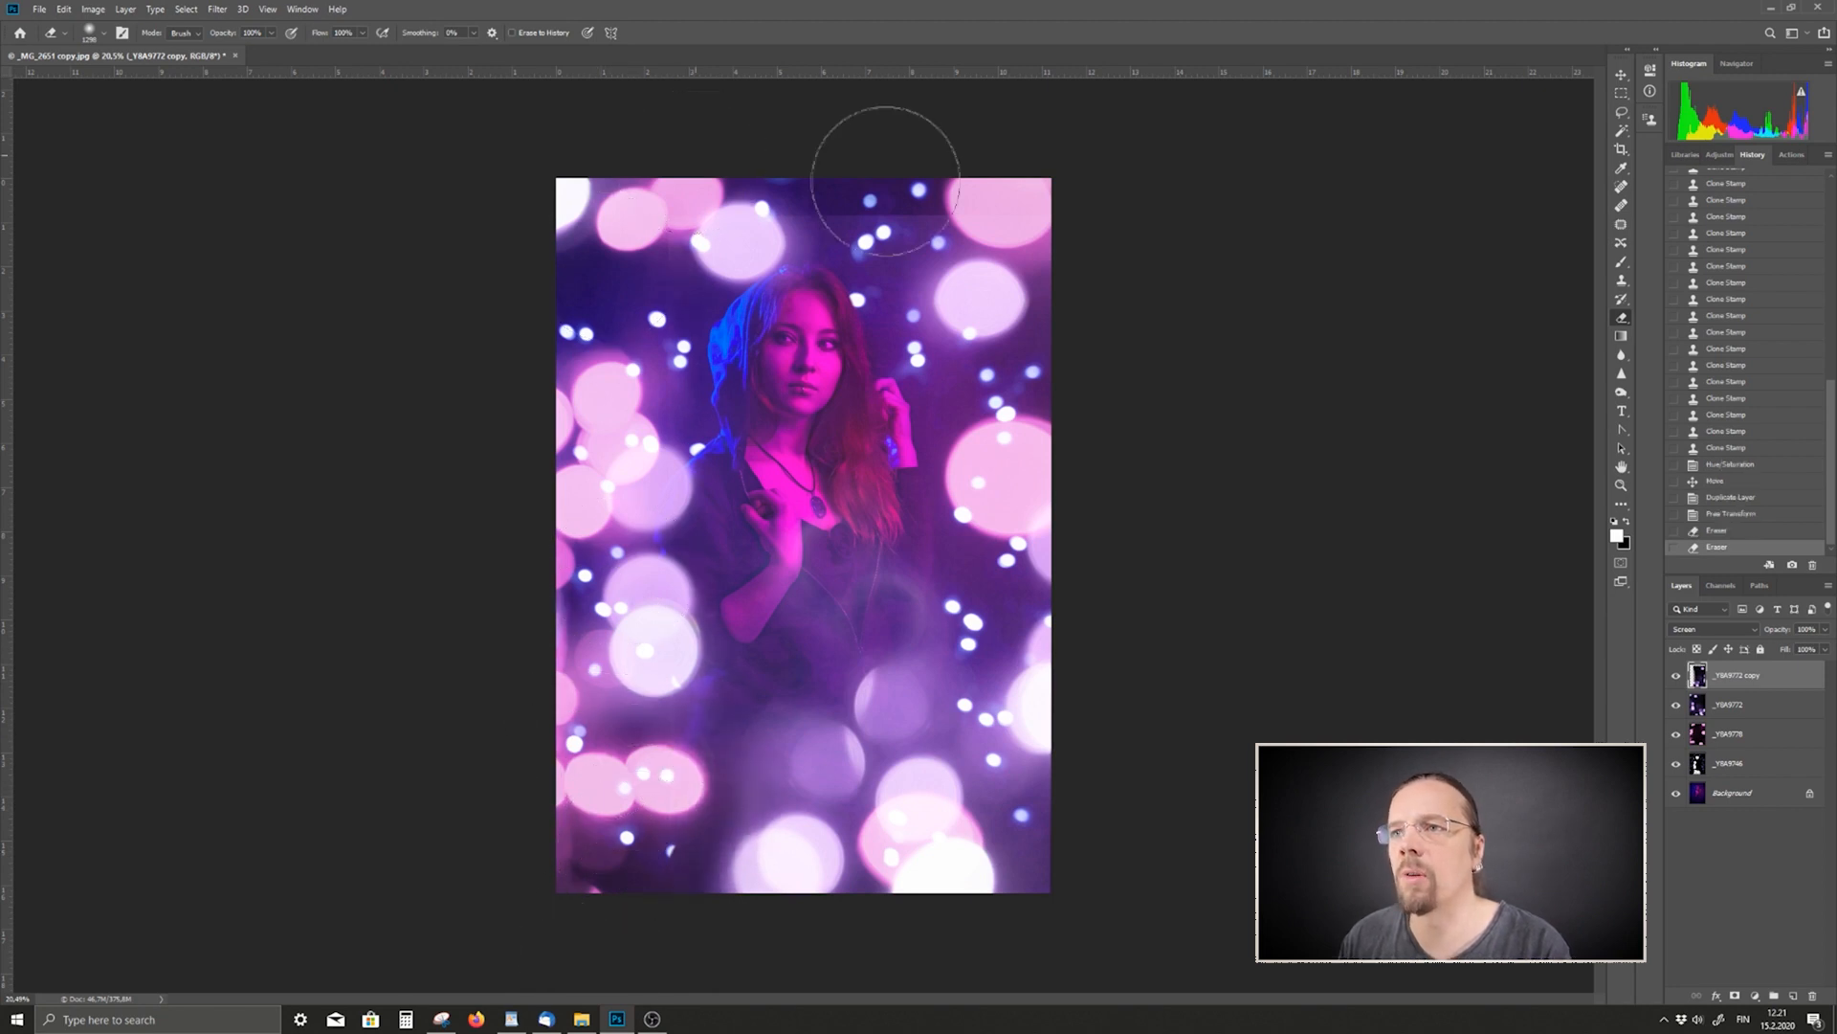
drag(477, 522, 419, 553)
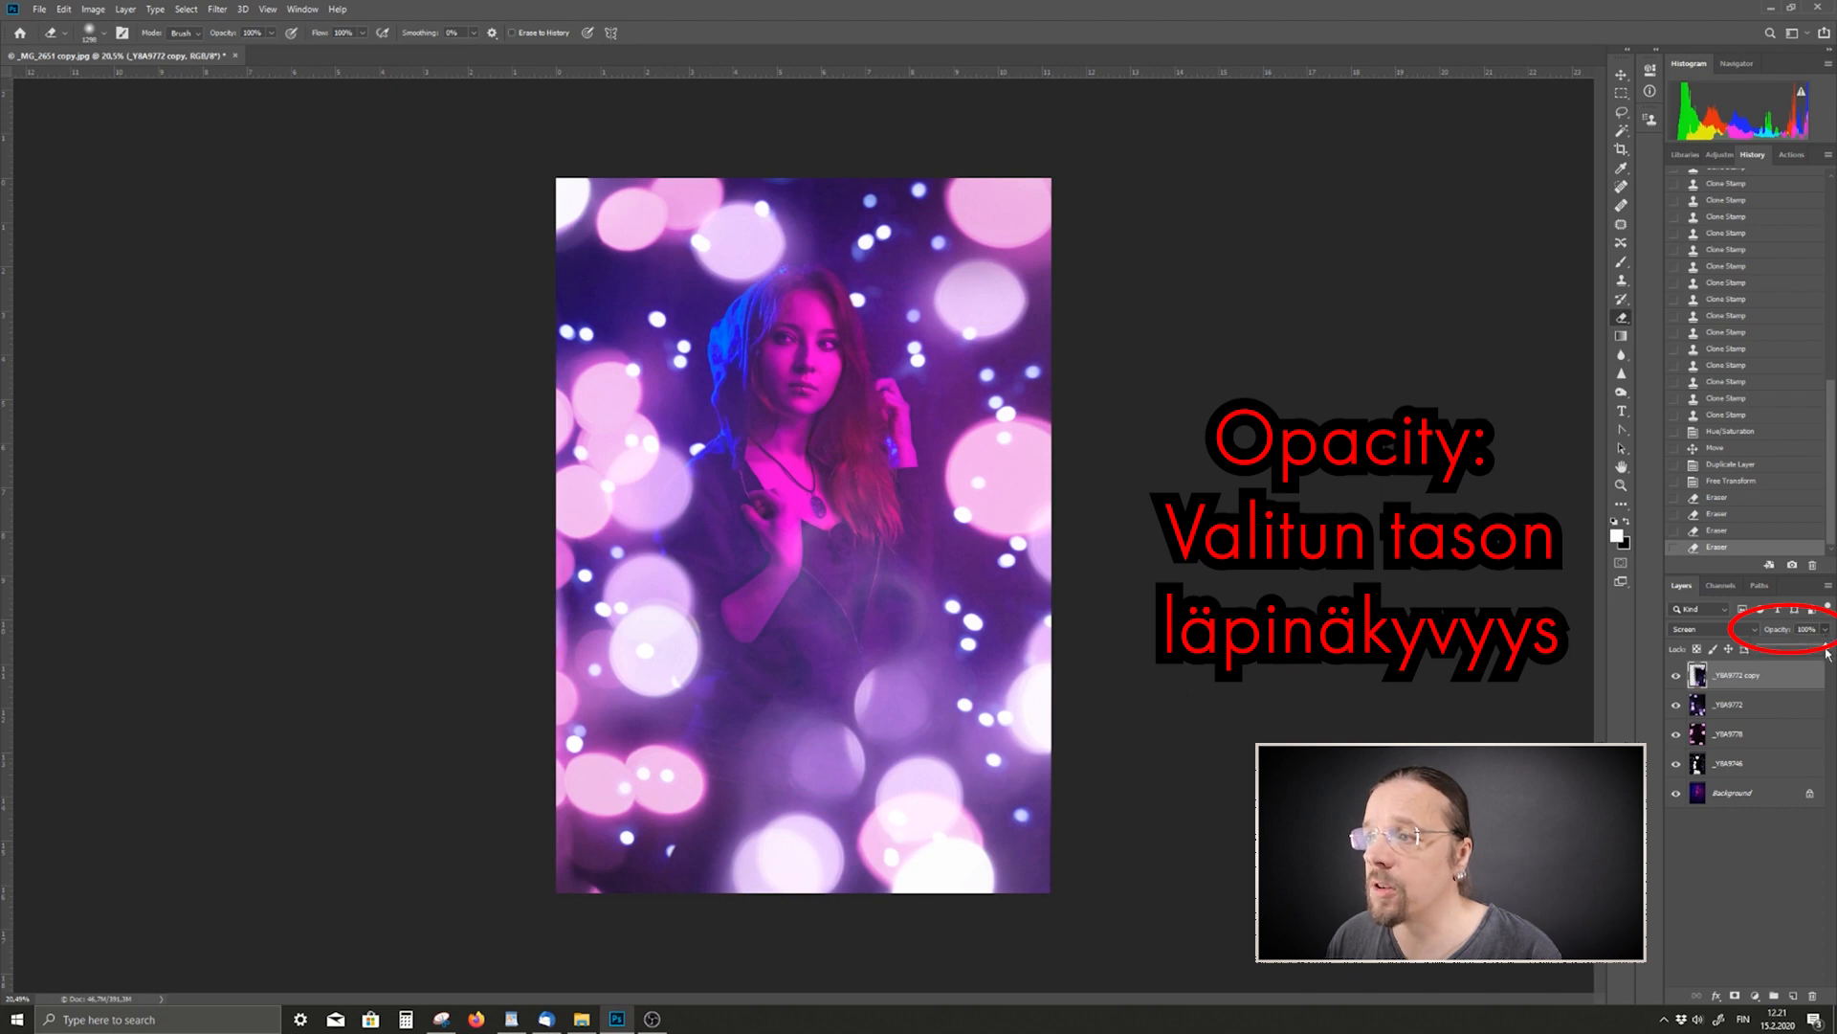
- Adjust the opacity of the light layers, keeping the _Y8A9772 copy at 100% and softening the lights of _Y8A9772 and _Y8A9778
mouse_move(1827, 650)
mouse_down()
mouse_move(1782, 657)
mouse_move(1832, 657)
mouse_up()
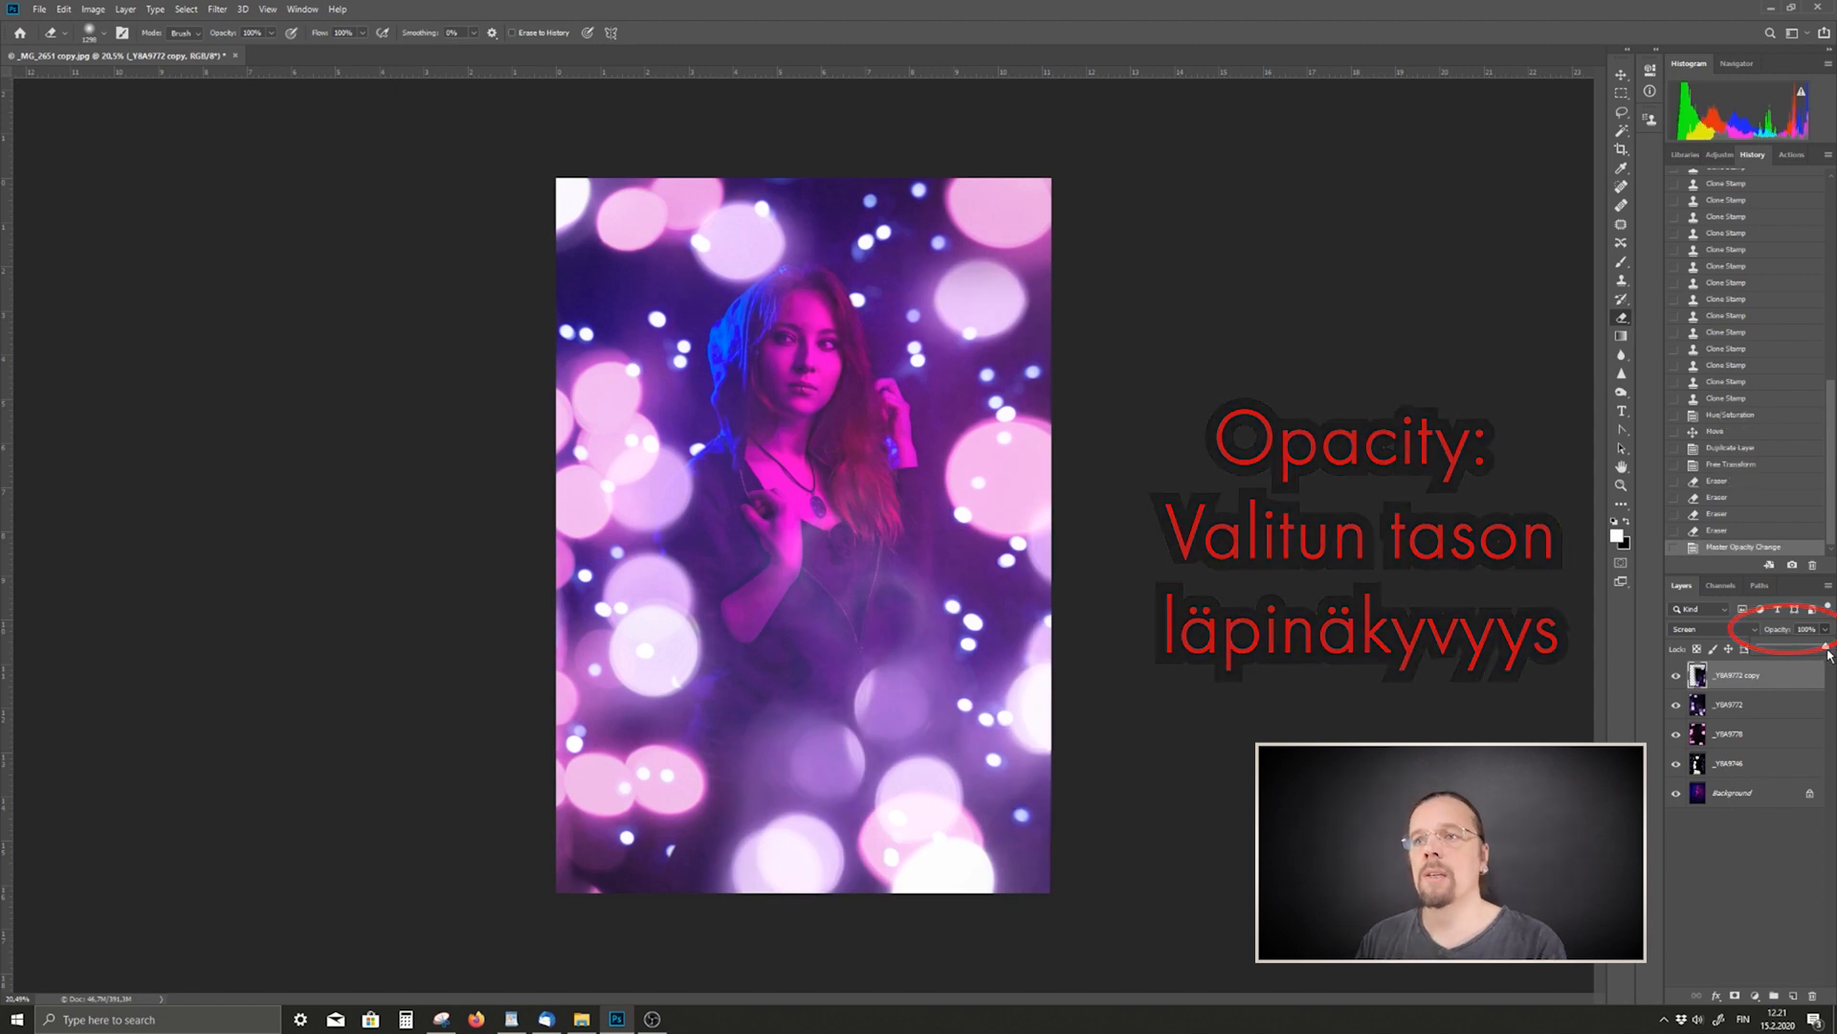
click(1765, 711)
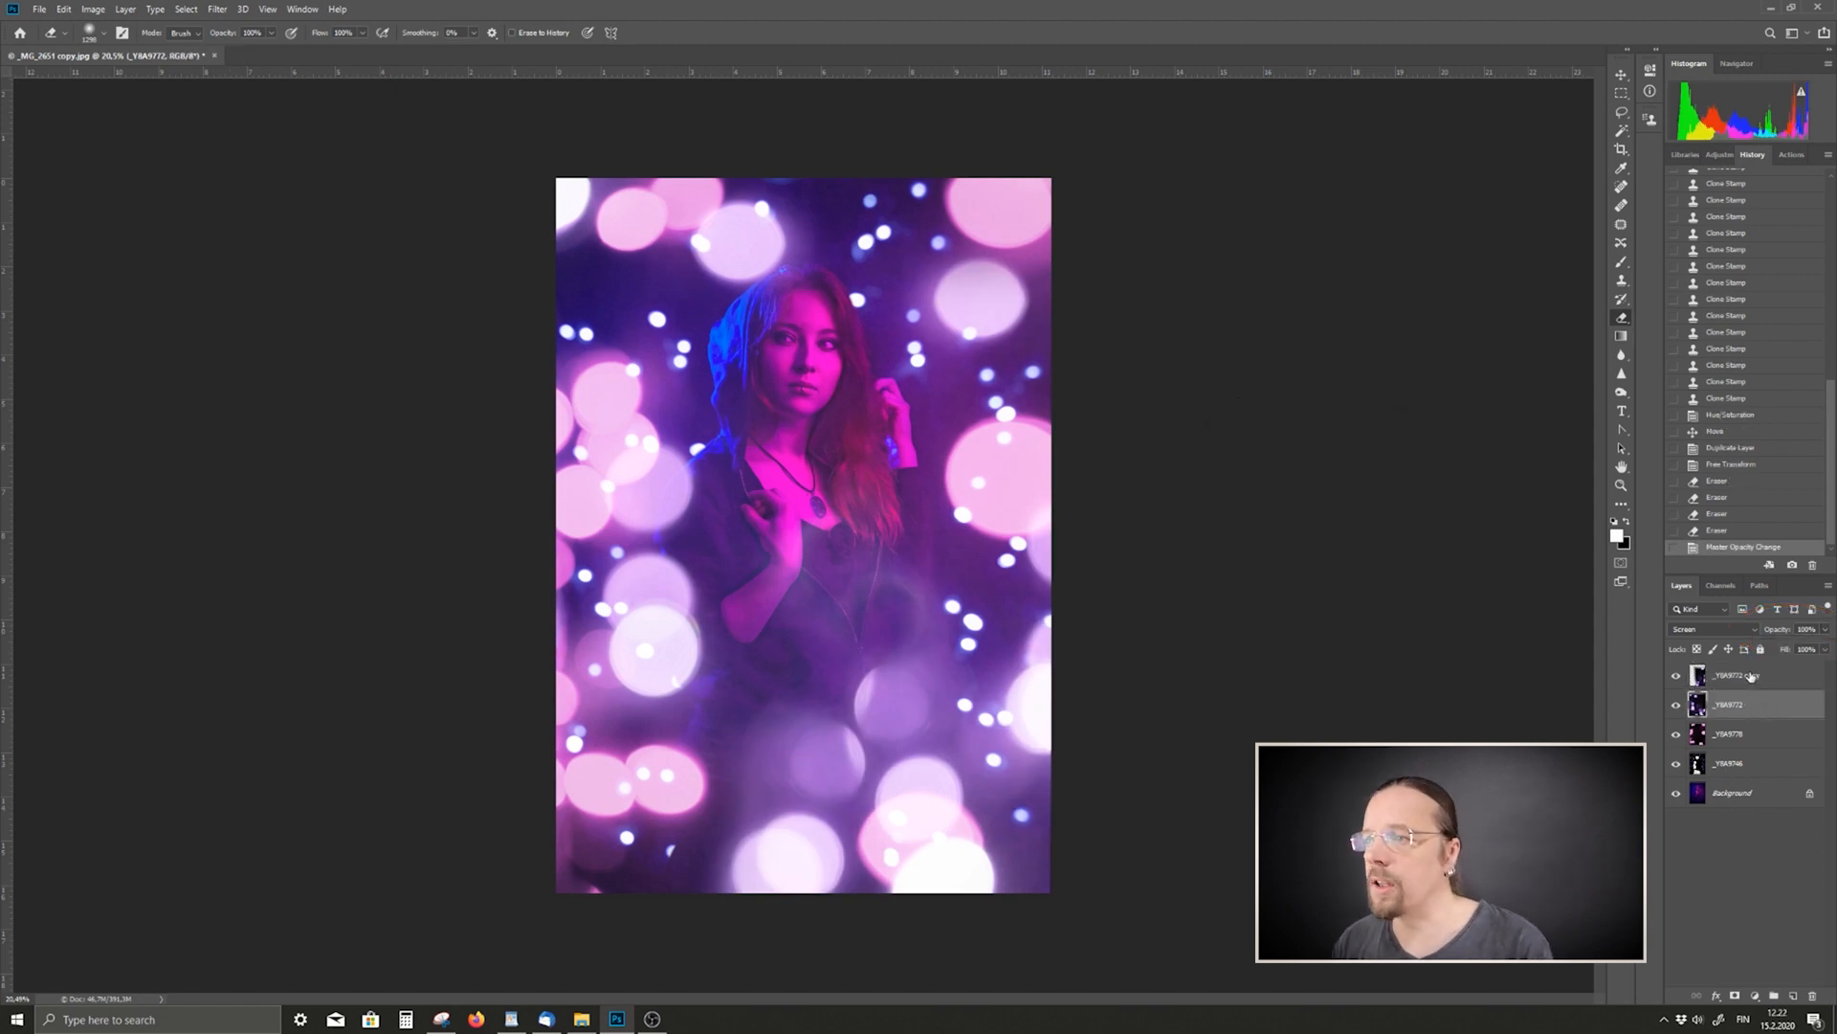
click(1826, 629)
drag(1815, 649, 1816, 650)
click(1783, 744)
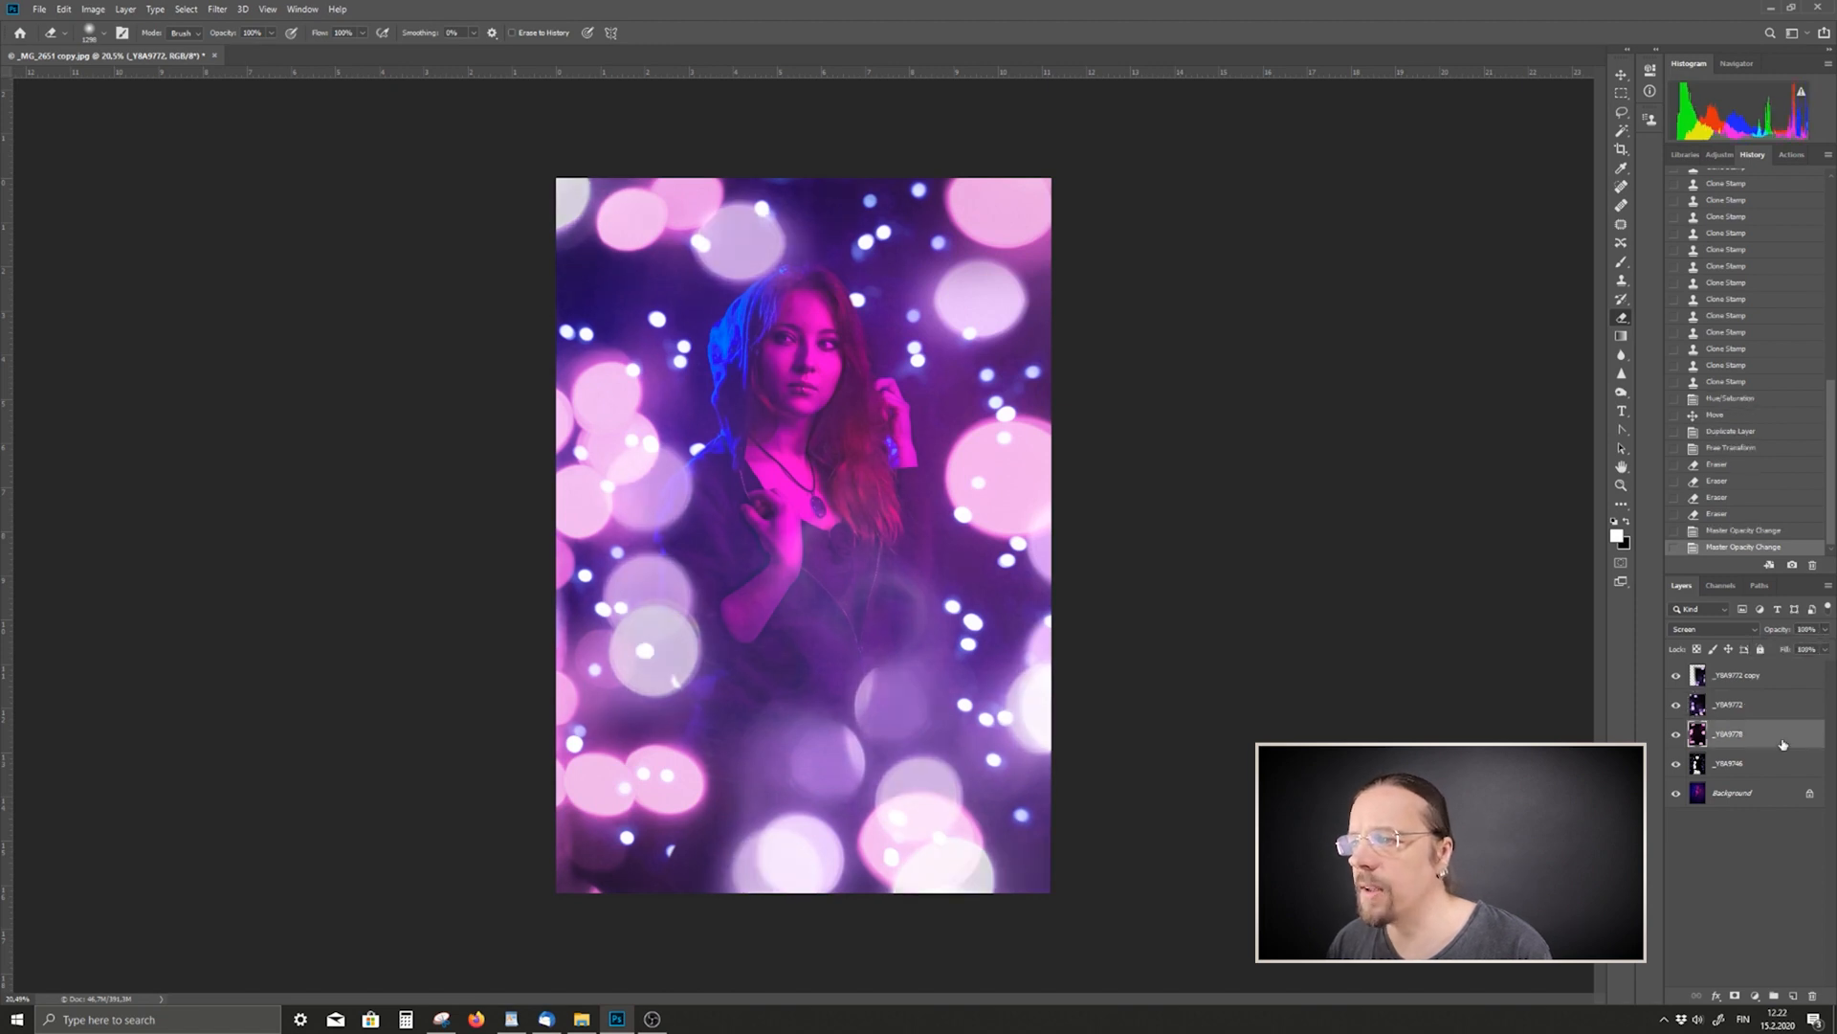
click(1826, 630)
drag(1825, 650, 1814, 651)
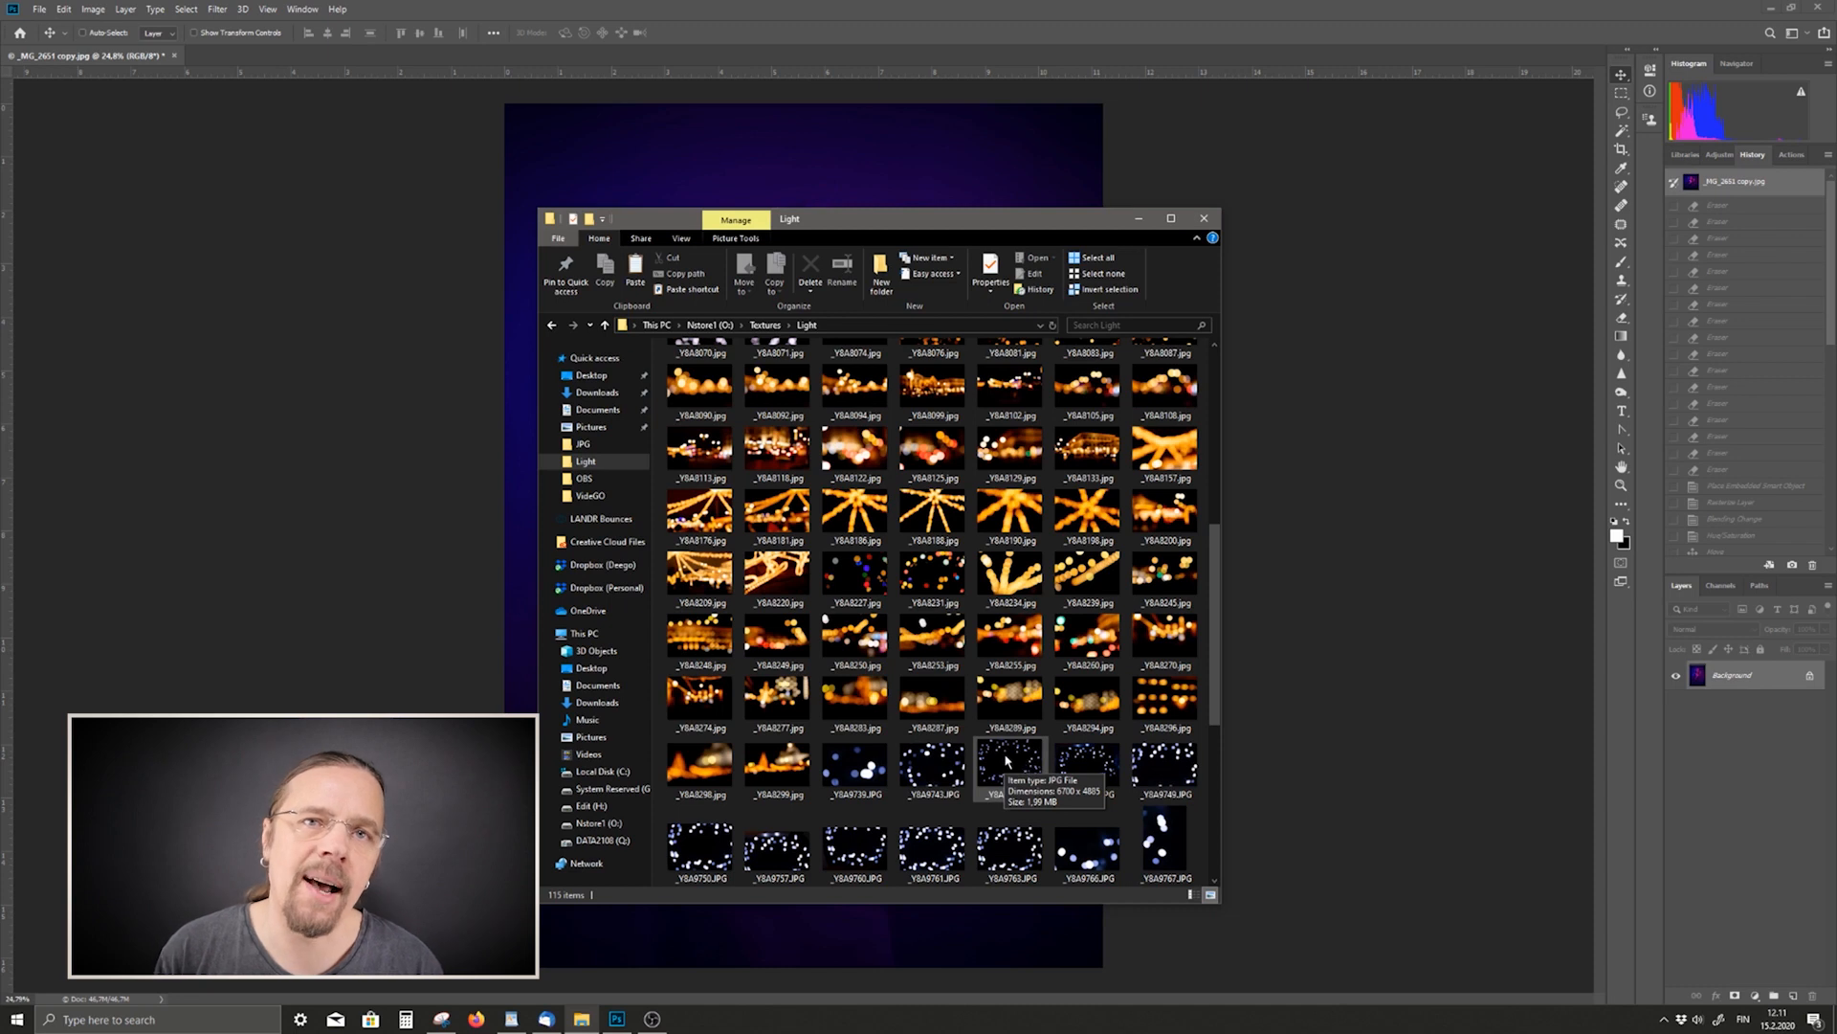
- Place the _Y8A9746 light texture from the Light folder into the portrait and enlarge it to cover the whole image
drag(1006, 760, 869, 943)
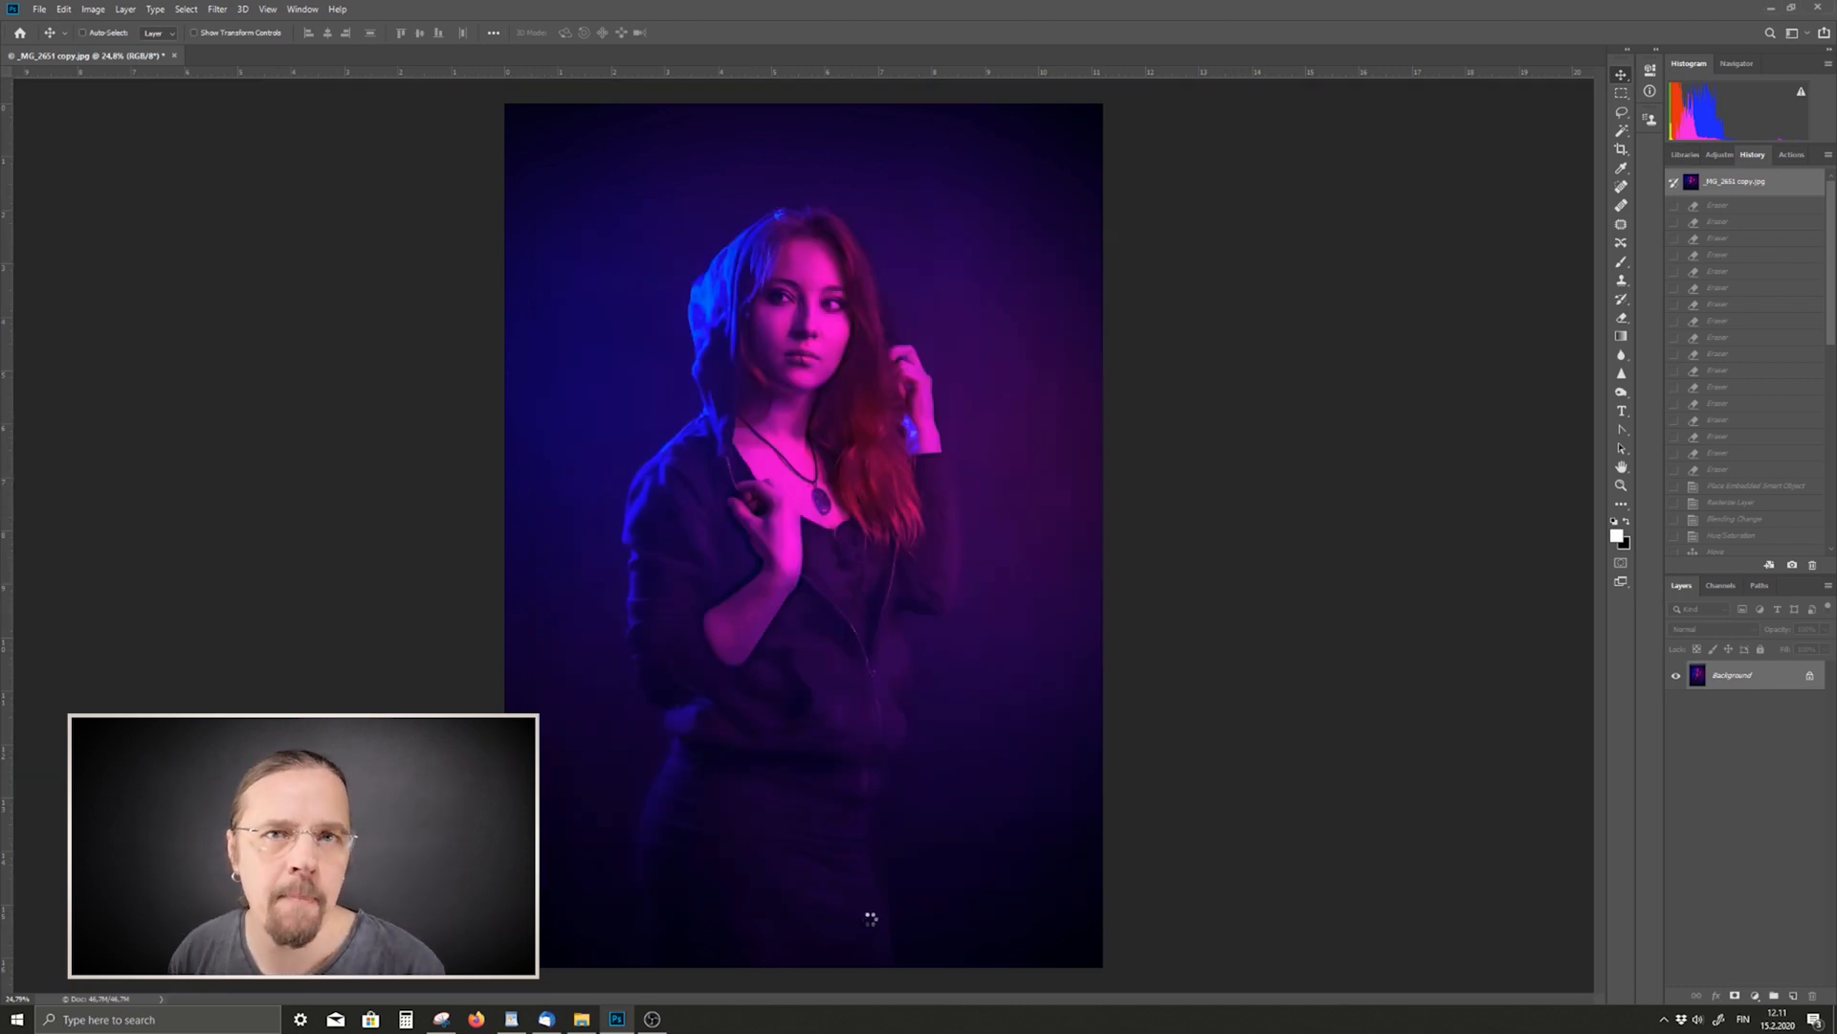
drag(1153, 314, 614, 263)
drag(699, 338, 611, 202)
drag(941, 696, 1103, 966)
key(Return)
- Rasterize the _Y8A9746 layer and try the Color Dodge blending mode to hide its black background
right_click(1745, 686)
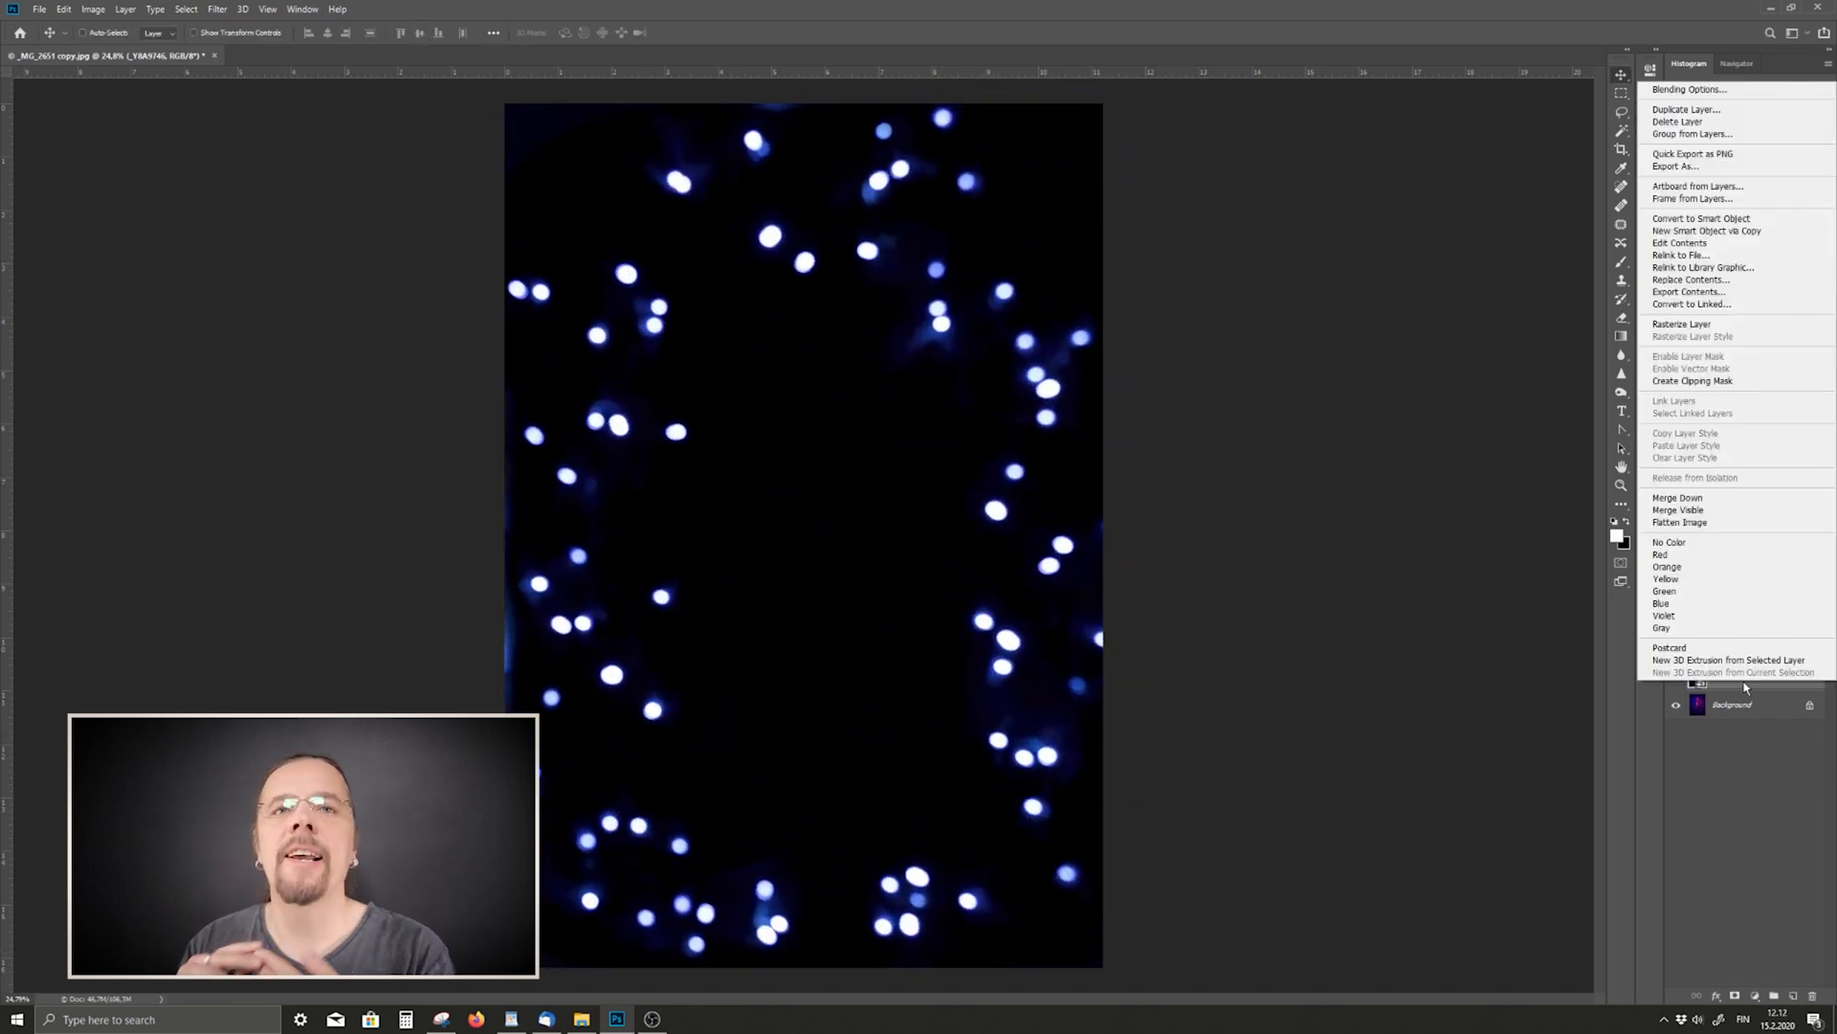
click(1694, 327)
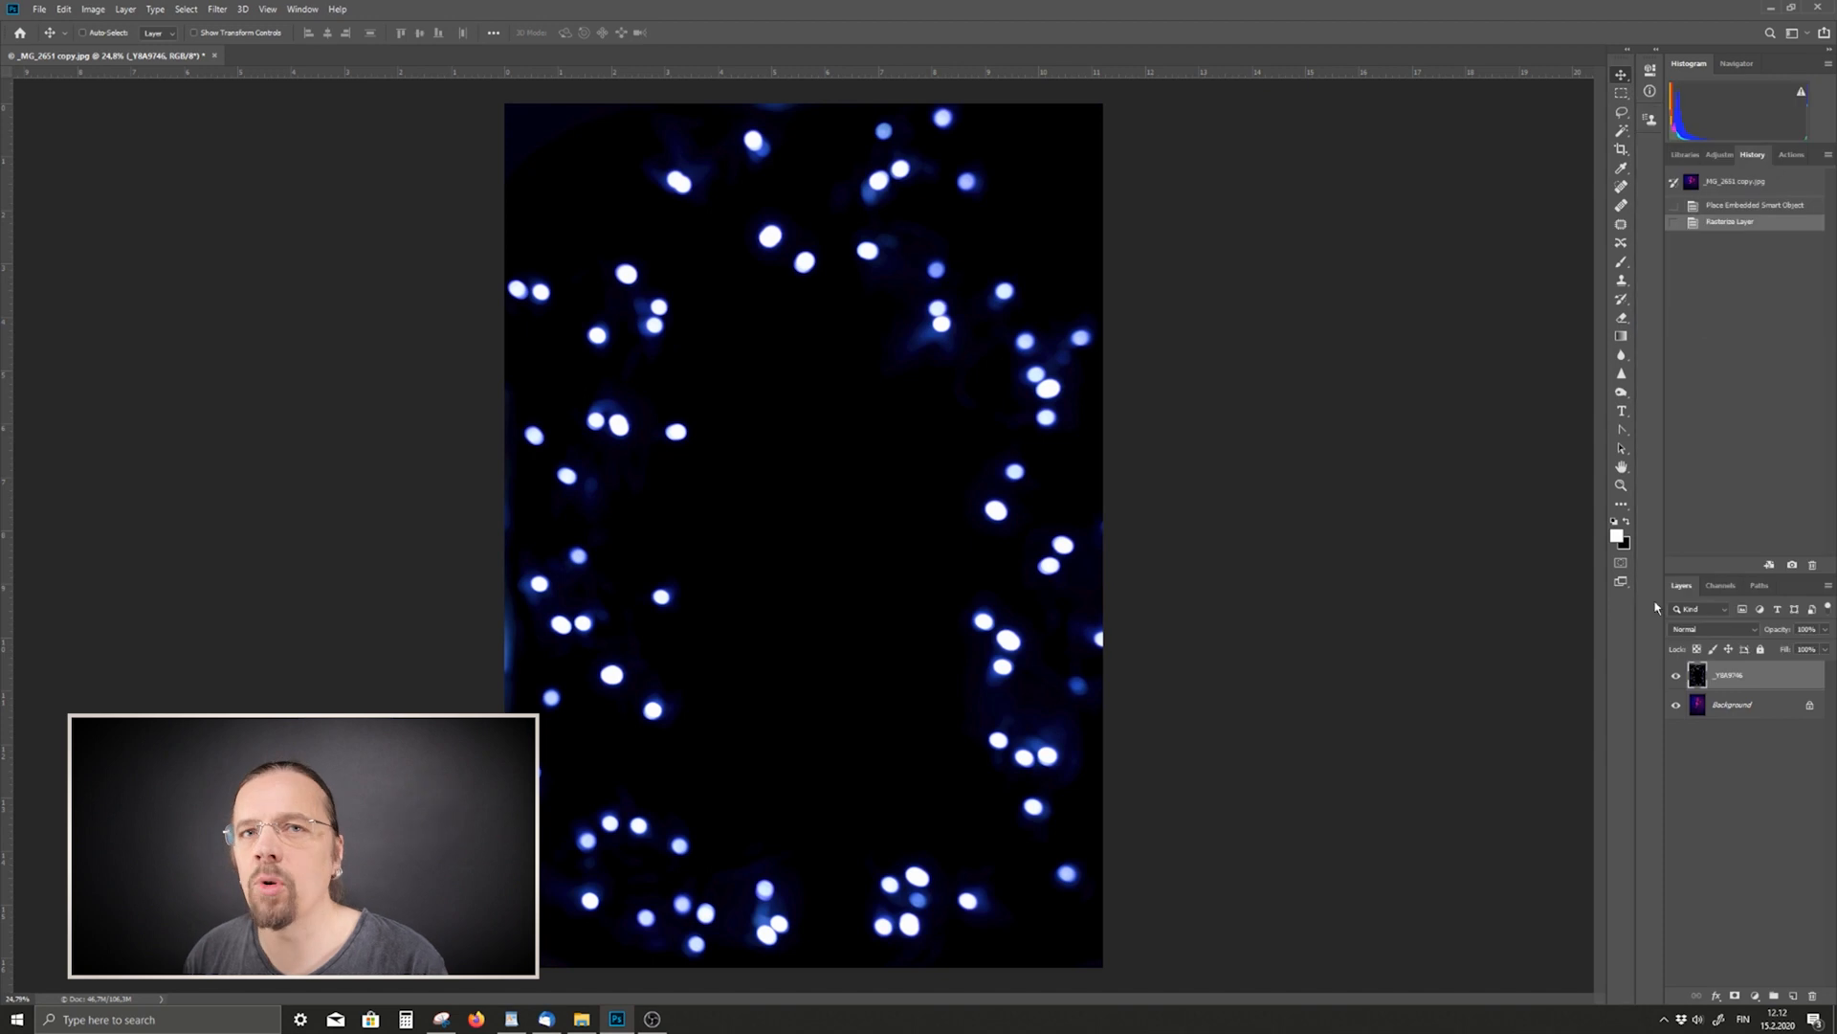
click(1754, 631)
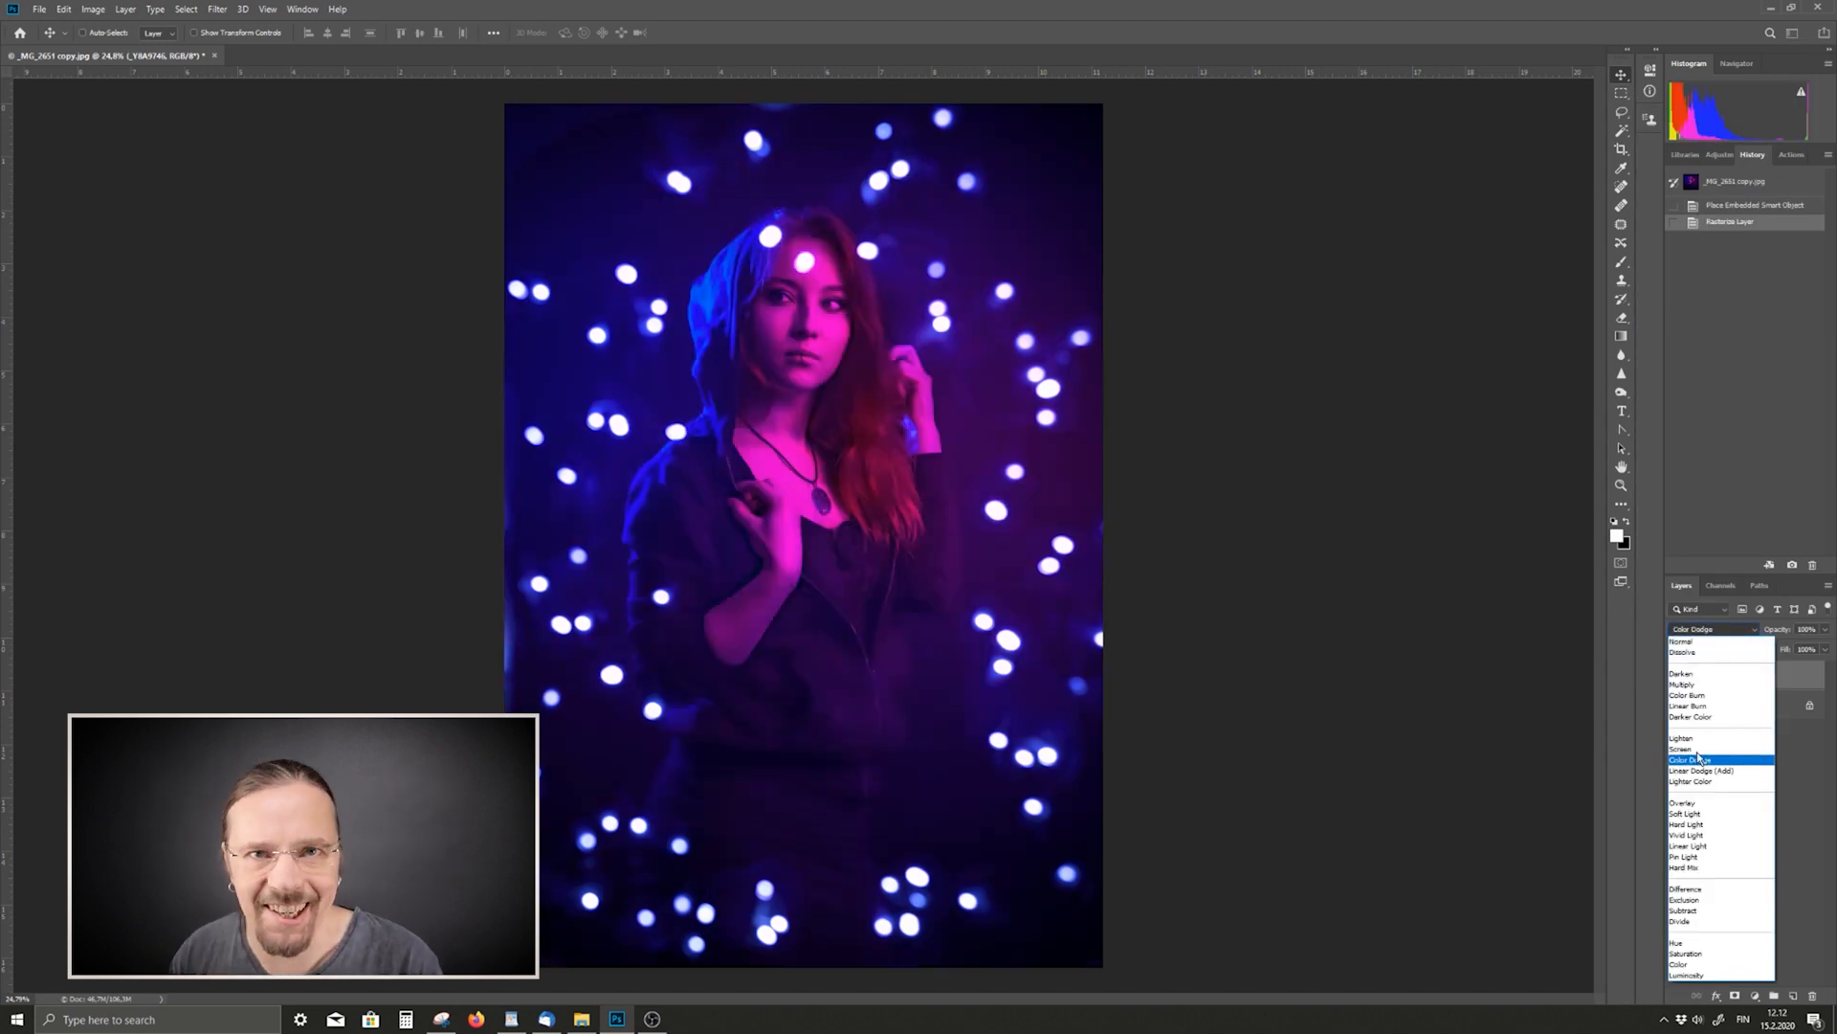
click(1699, 758)
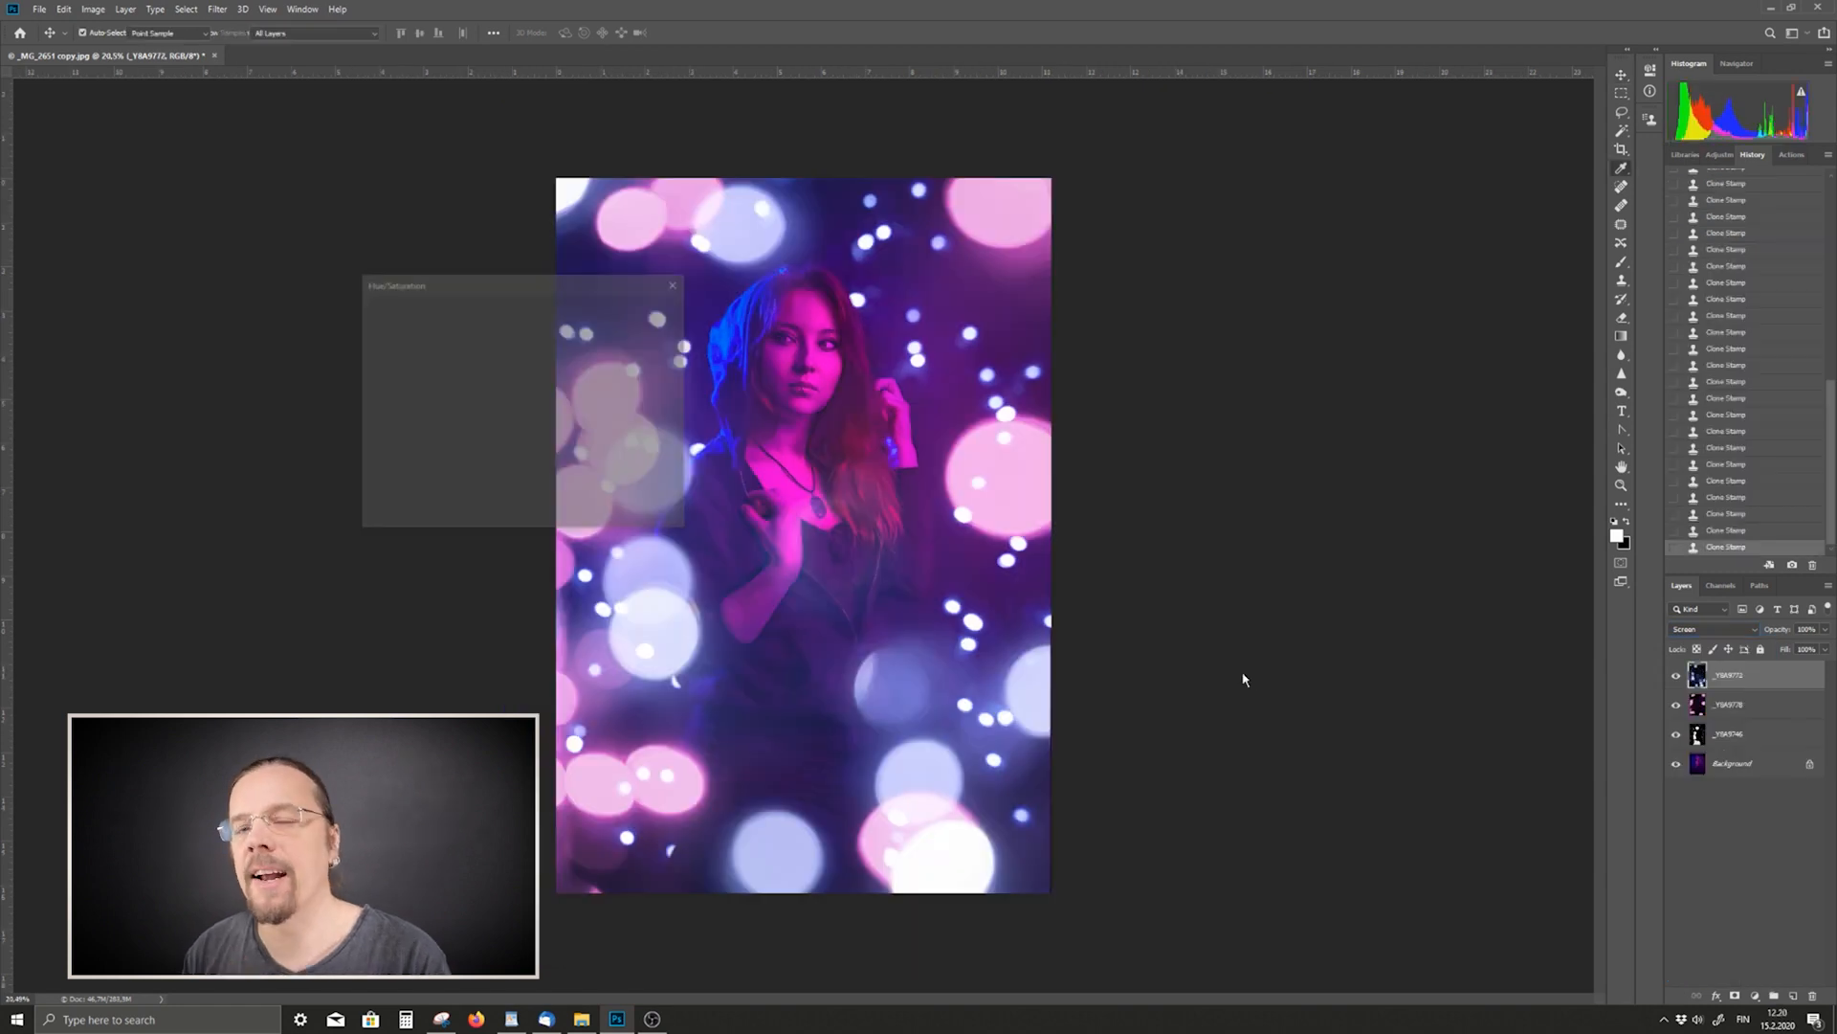
- Recolour the blue lights of the _Y8A9772 layer to purple by shifting the Hue/Saturation hue
mouse_move(490, 383)
mouse_down()
mouse_move(534, 395)
mouse_move(517, 390)
mouse_up()
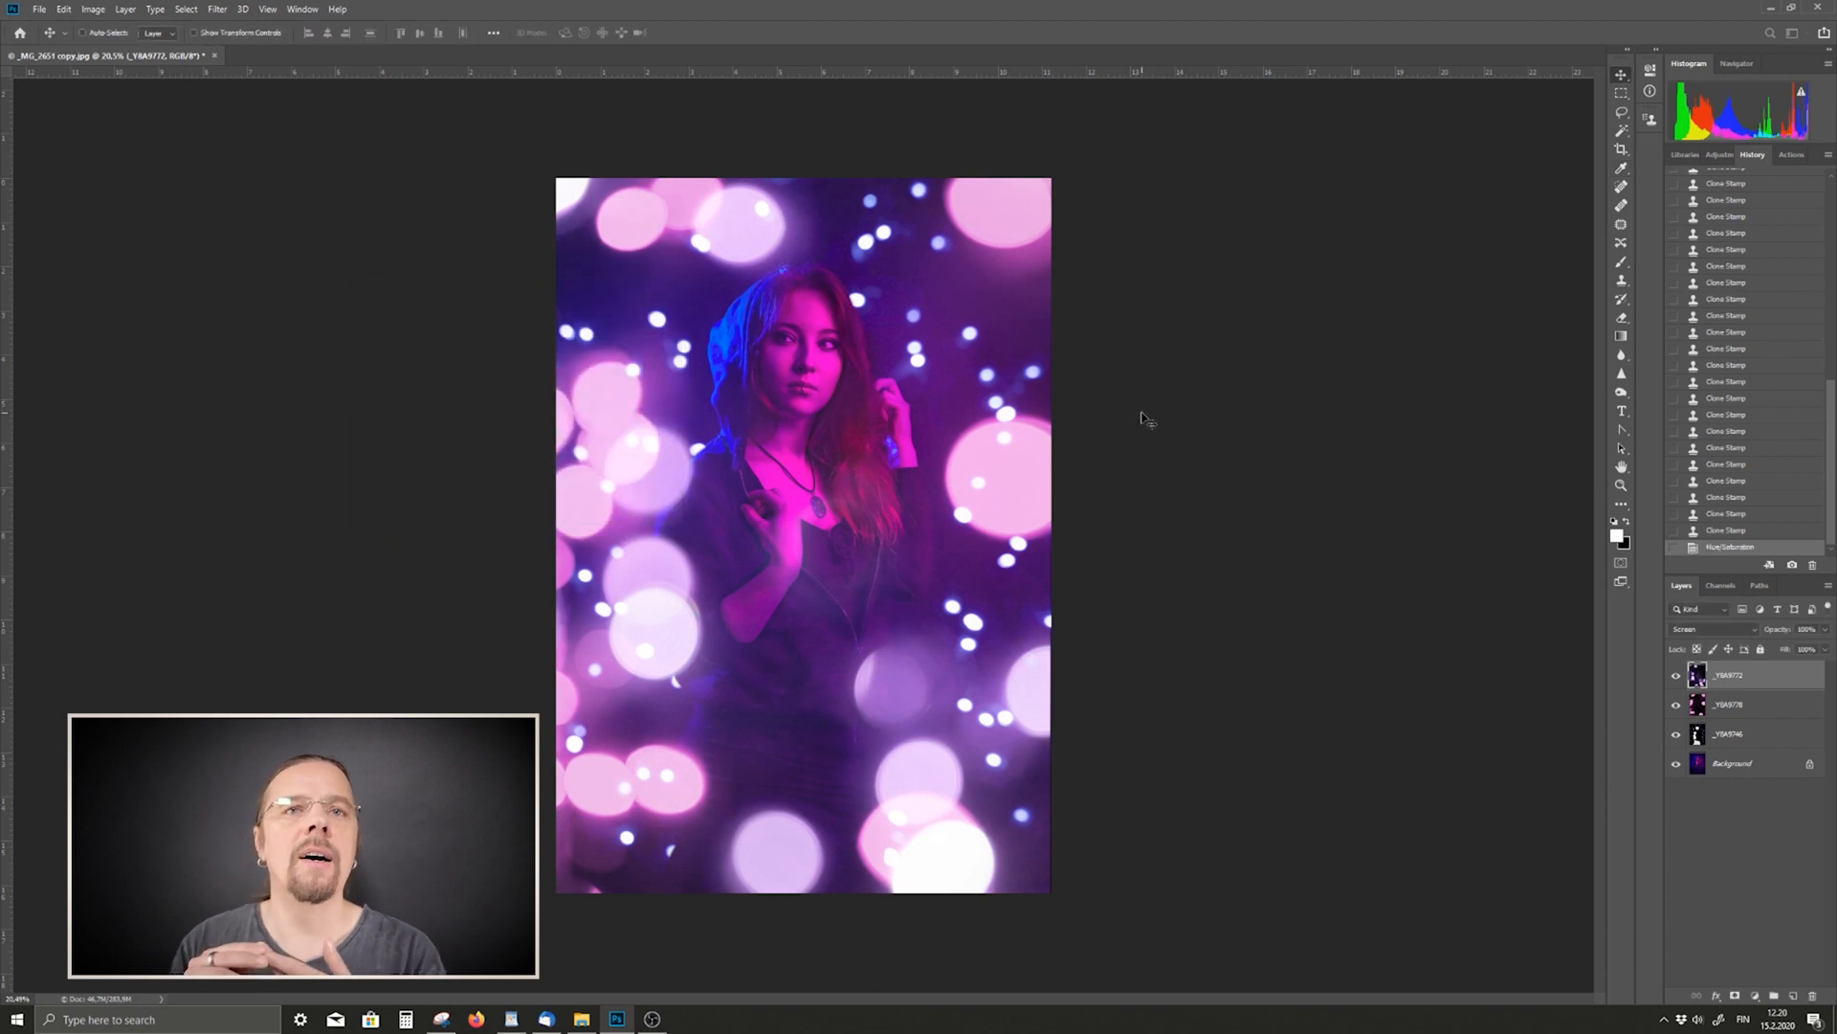
- Clone the light over the woman's chest to the lower edge of the portrait on the _Y8A9772 layer
click(840, 550)
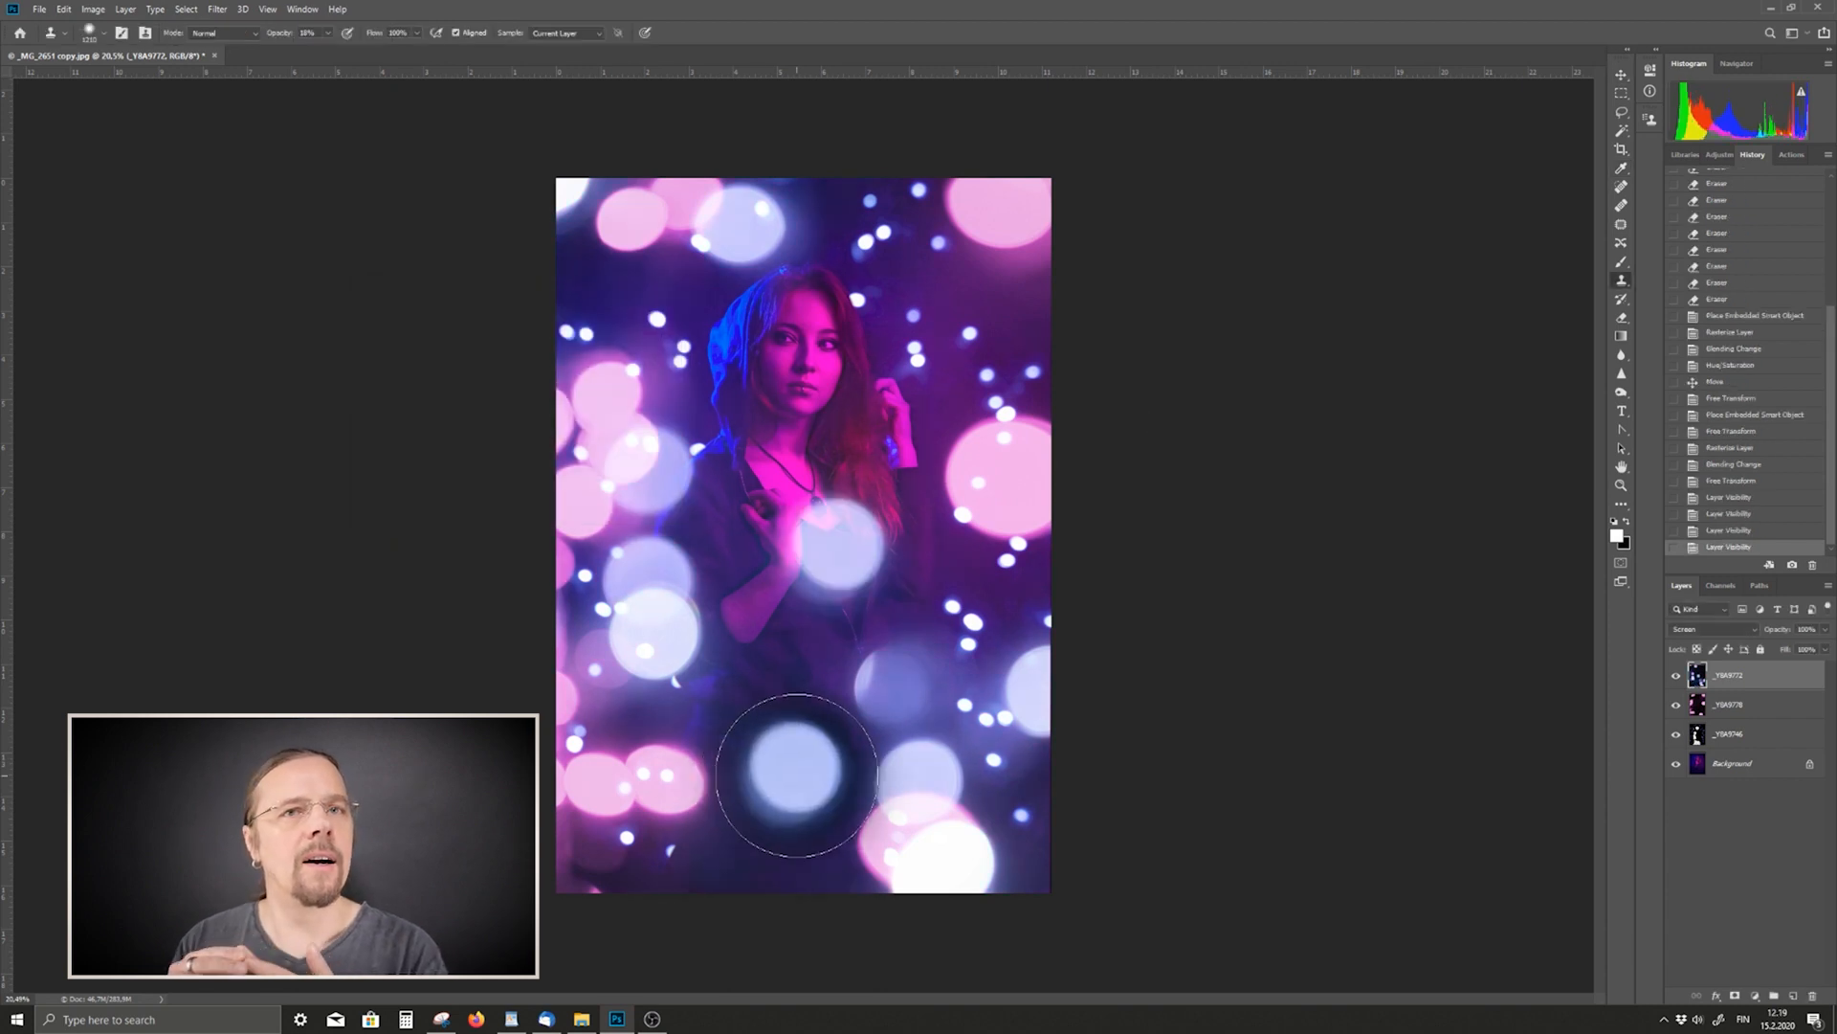
click(780, 861)
click(780, 861)
click(781, 861)
click(781, 860)
click(782, 858)
click(782, 856)
click(782, 856)
click(781, 855)
click(781, 854)
click(780, 853)
click(780, 852)
click(780, 850)
click(780, 850)
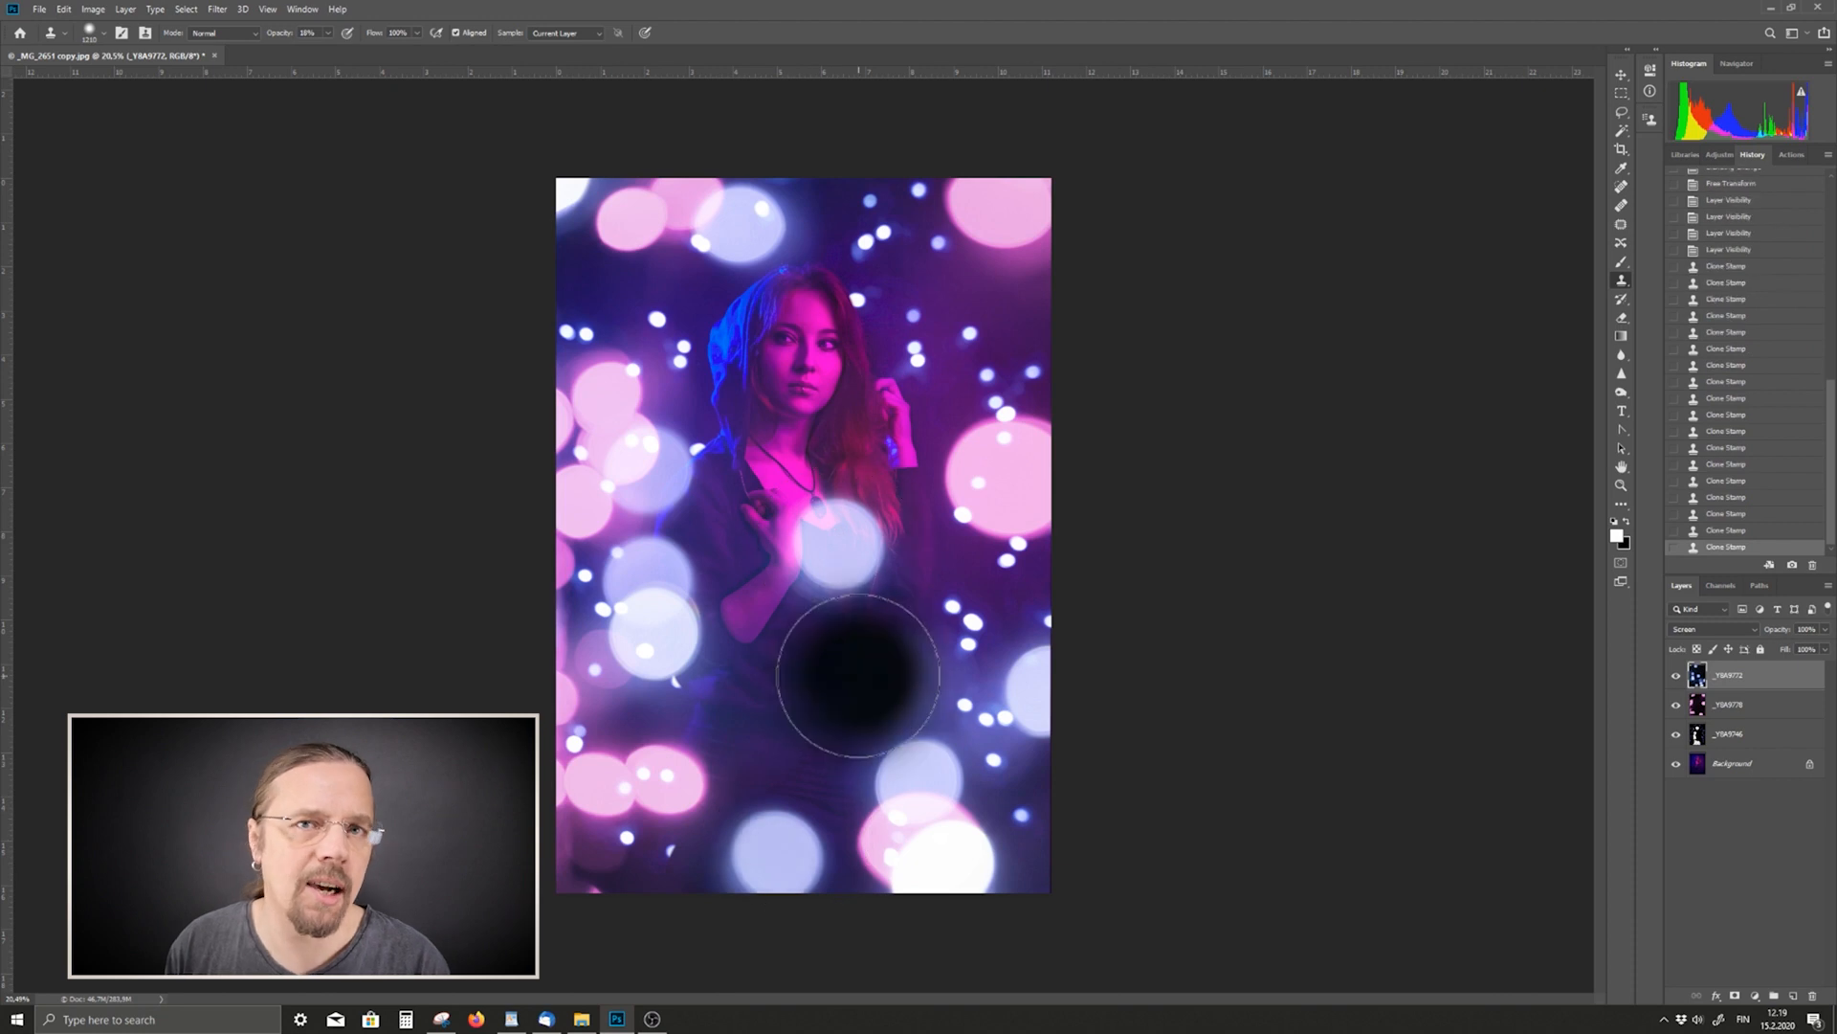
- Cover the light over the woman's chest with a dark area sampled below it, using the Clone Stamp on _Y8A9772
alt+click(781, 682)
click(812, 585)
click(811, 584)
click(847, 573)
click(850, 566)
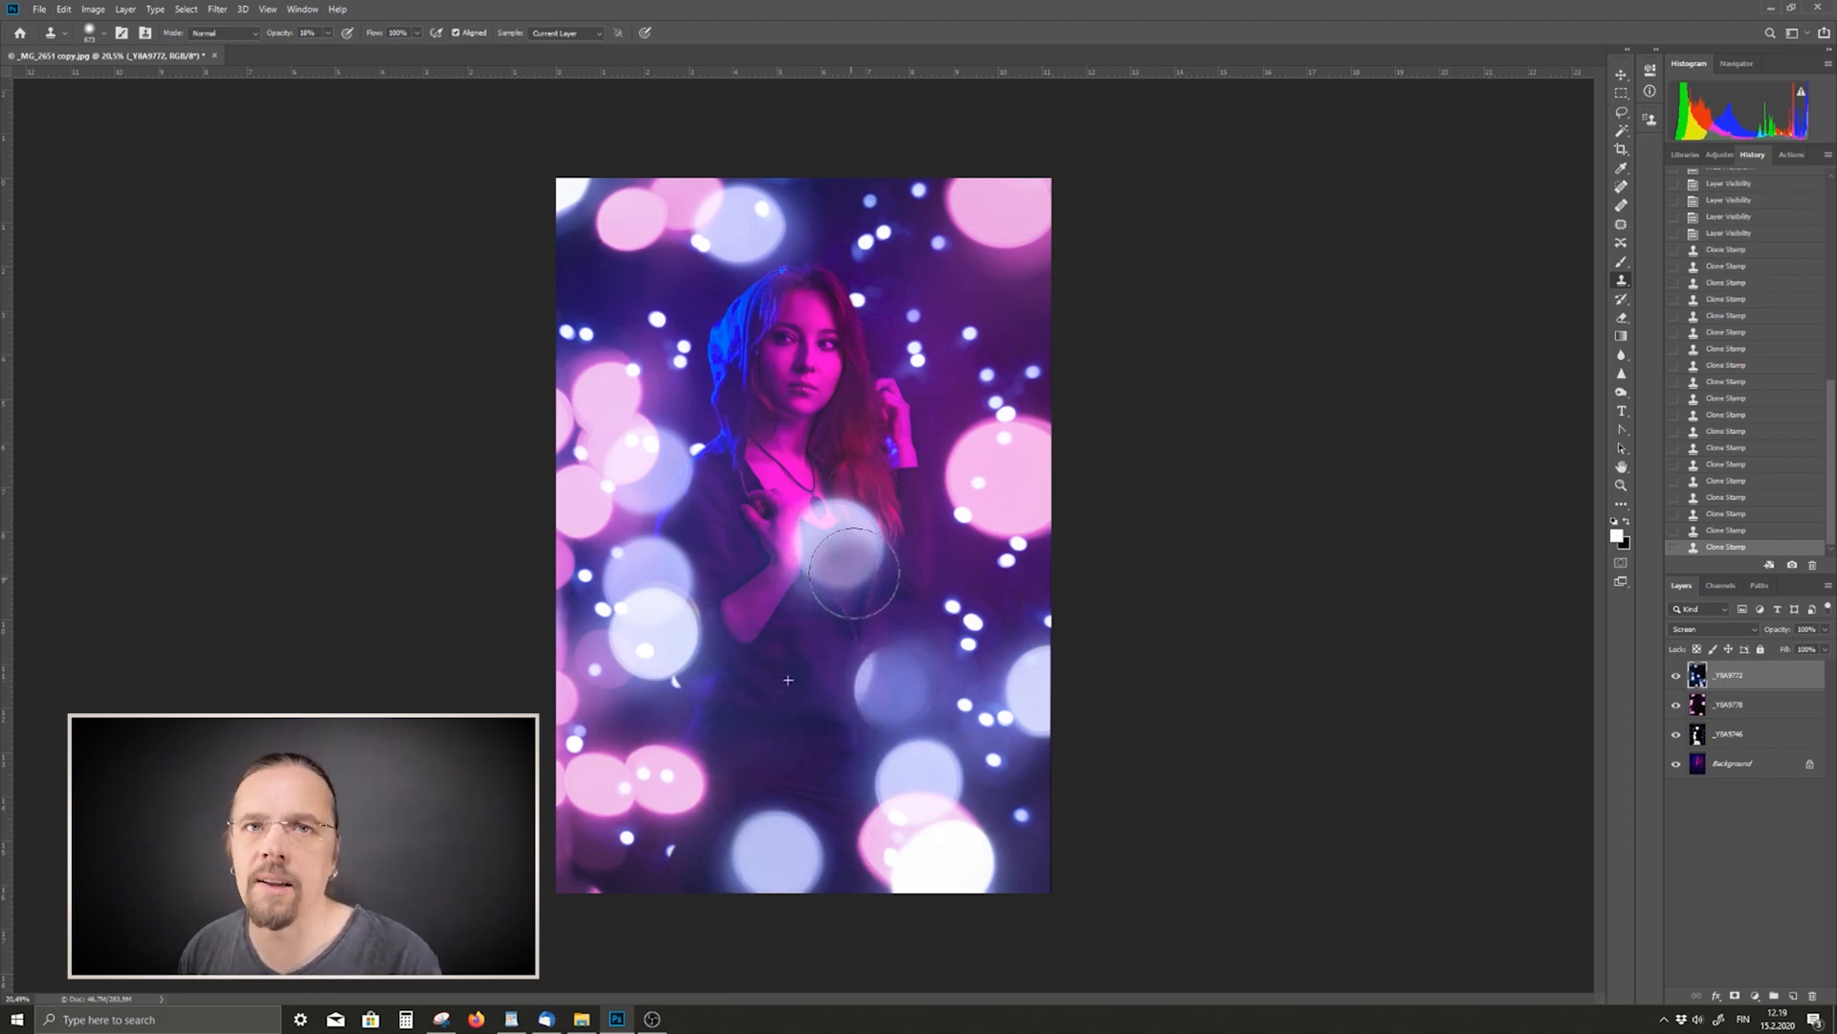
click(854, 553)
click(850, 538)
click(842, 538)
click(825, 549)
click(824, 563)
click(844, 536)
click(861, 563)
click(848, 511)
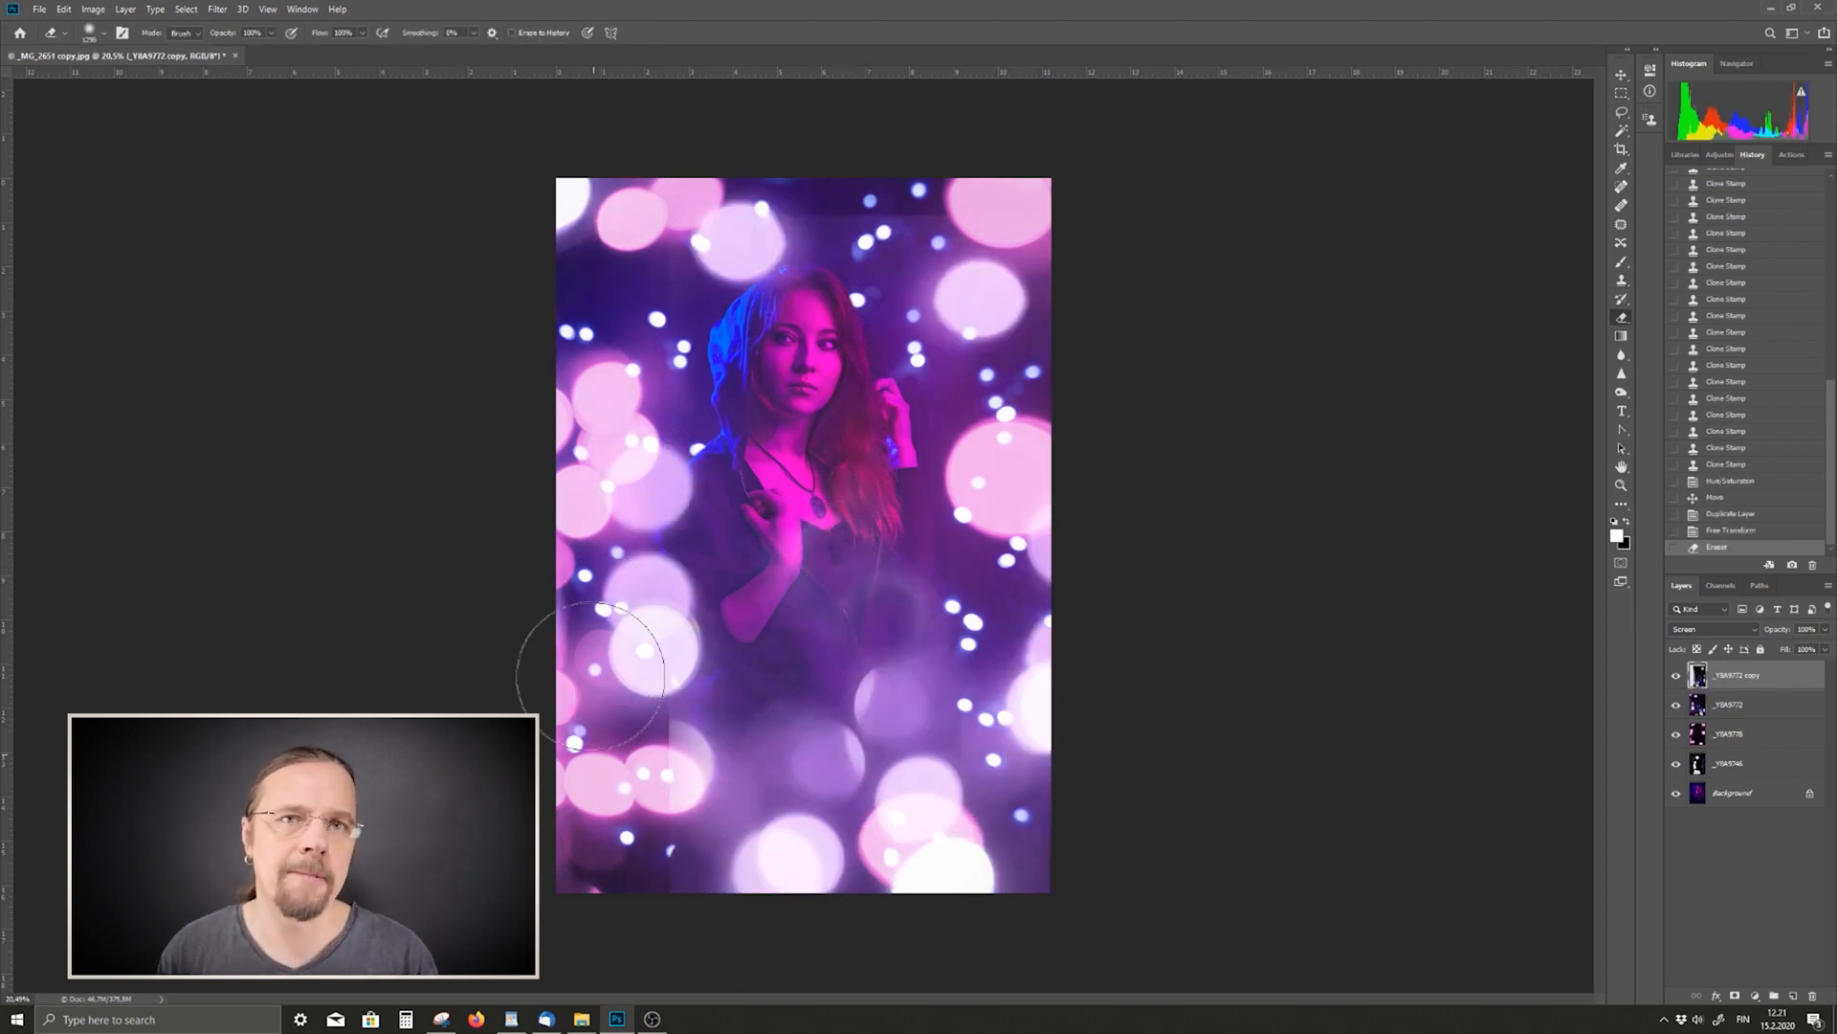
- Erase the visible seam of the _Y8A9772 copy in the portrait's lower left area
mouse_move(593, 933)
mouse_down()
mouse_move(603, 744)
mouse_move(635, 778)
mouse_move(615, 861)
mouse_up()
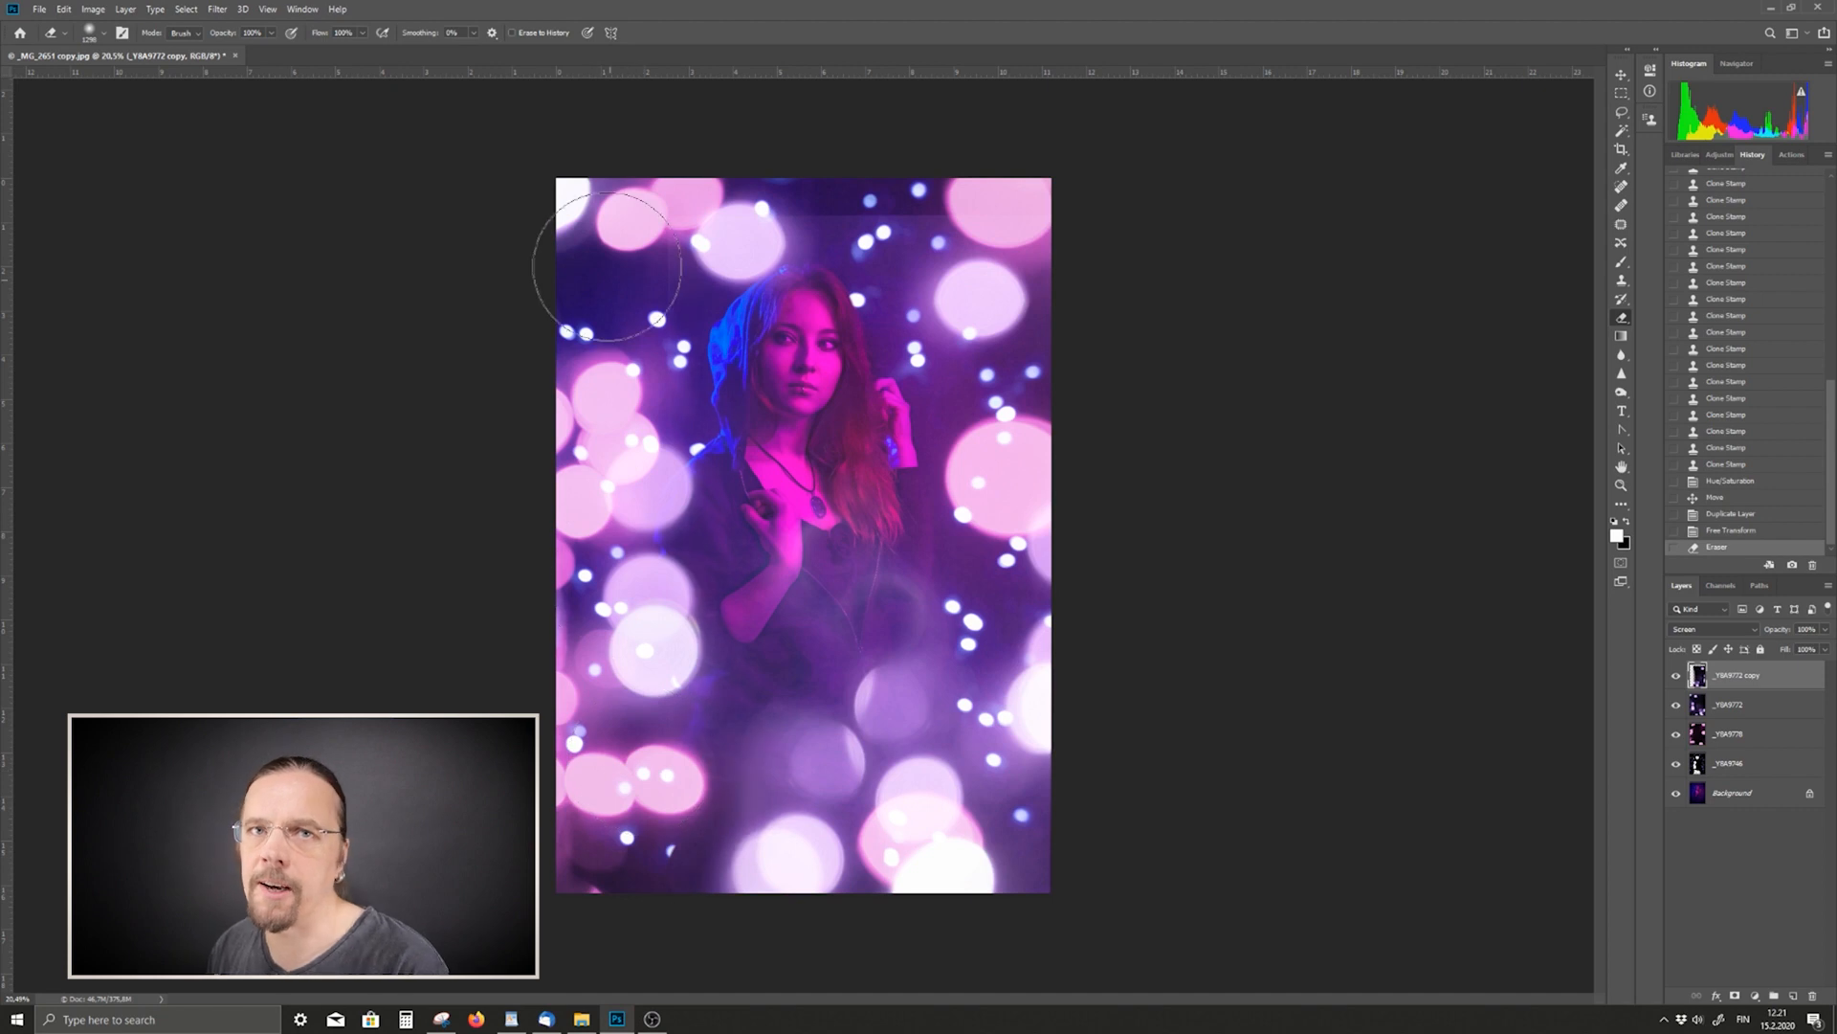